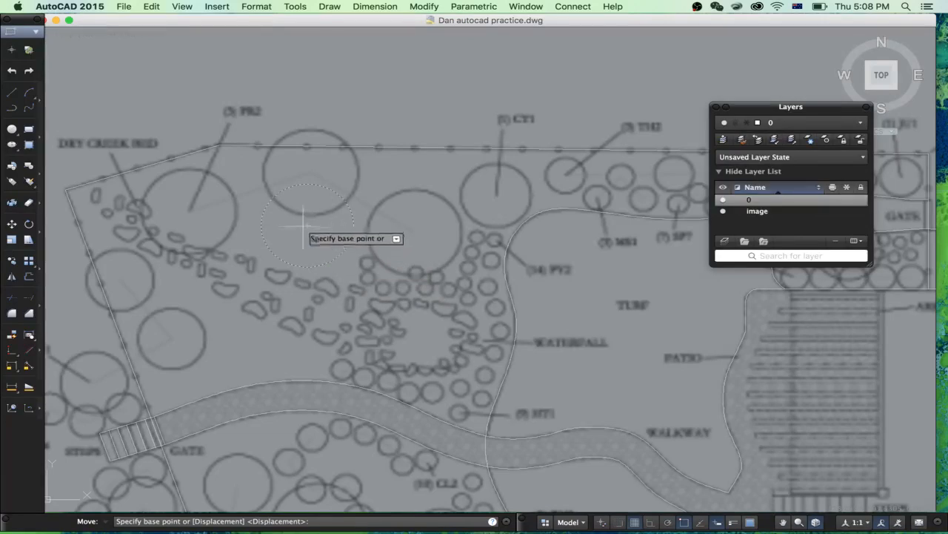
- Move the existing circle onto the middle PR2 tree symbol near the north fence and check its fit against the outline
{"action": "left_click", "coordinate": [308, 224]}
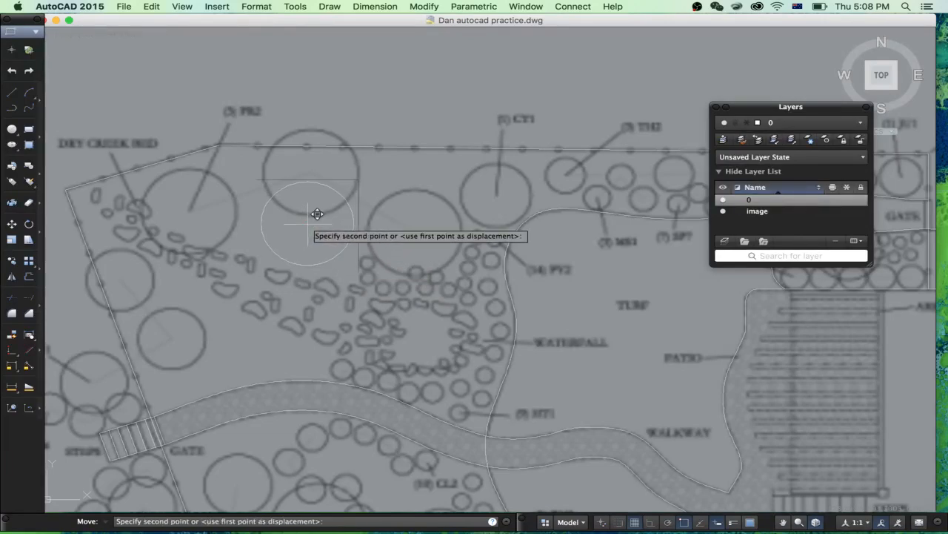
{"action": "left_click", "coordinate": [312, 172]}
{"action": "scroll", "coordinate": [346, 256], "scroll_direction": "down", "scroll_amount": 3}
{"action": "scroll", "coordinate": [345, 256], "scroll_direction": "up", "scroll_amount": 3}
{"action": "scroll", "coordinate": [322, 220], "scroll_direction": "up", "scroll_amount": 4}
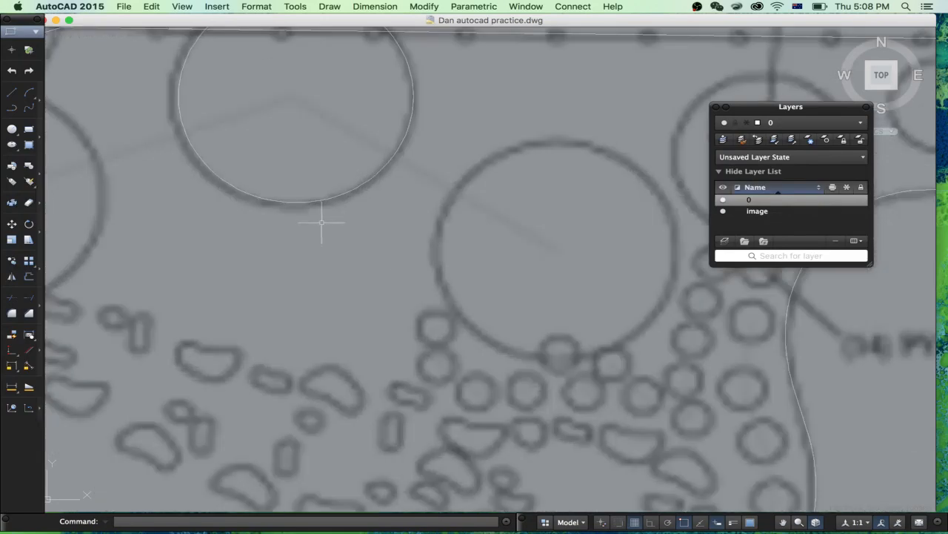
{"action": "scroll", "coordinate": [347, 239], "scroll_direction": "down", "scroll_amount": 2}
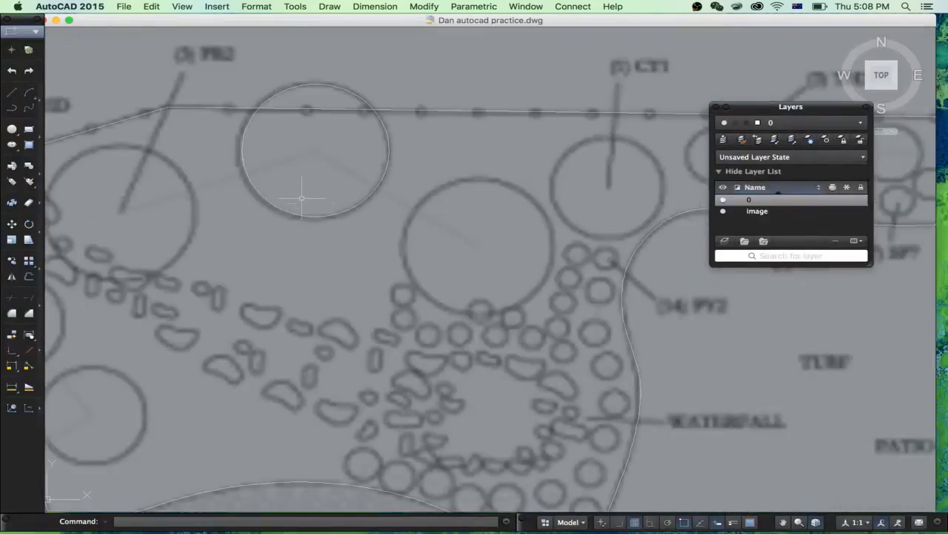
- Delete the undersized circle on the middle PR2 tree symbol and draw a replacement circle nearby with a radius of 5.7
{"action": "left_click", "coordinate": [252, 181]}
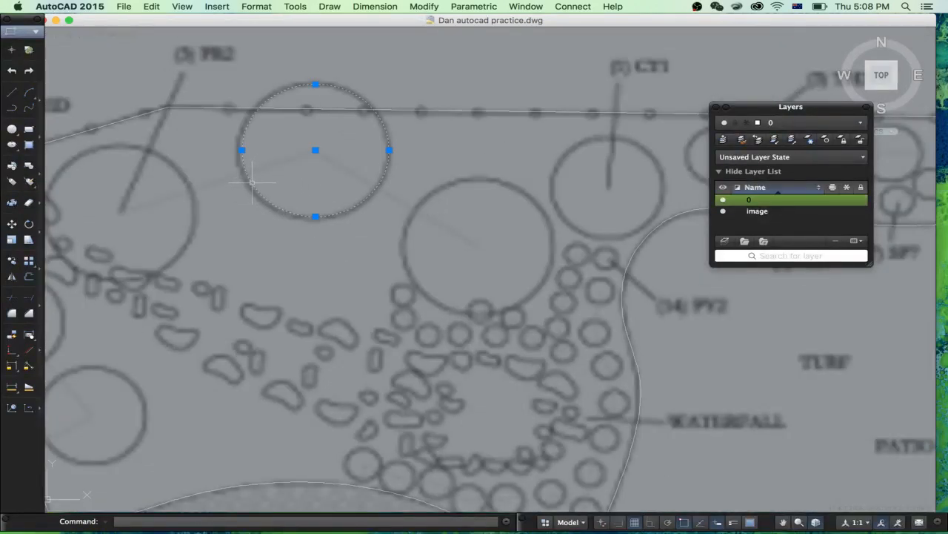
{"action": "key", "text": "Escape"}
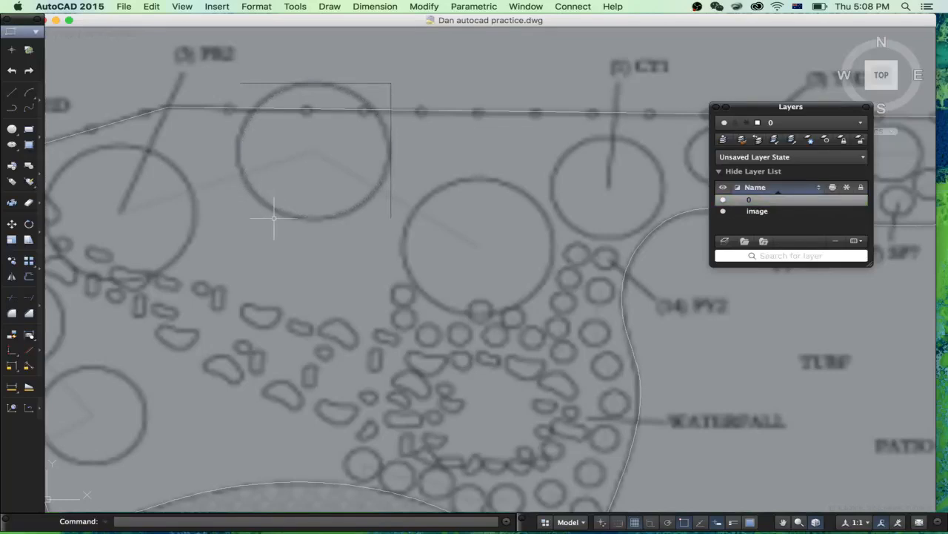
{"action": "type", "text": "c"}
{"action": "key", "text": "Return"}
{"action": "left_click", "coordinate": [264, 204]}
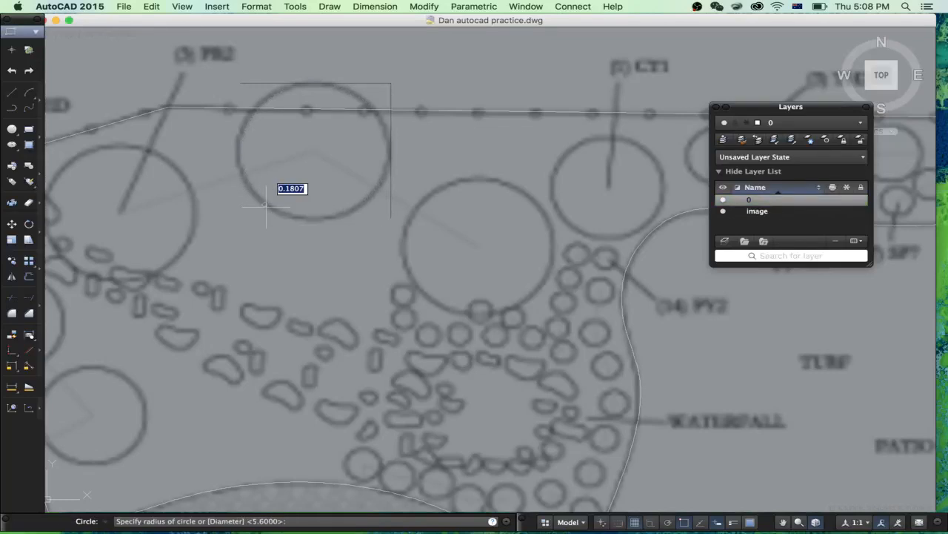
{"action": "type", "text": "5.7"}
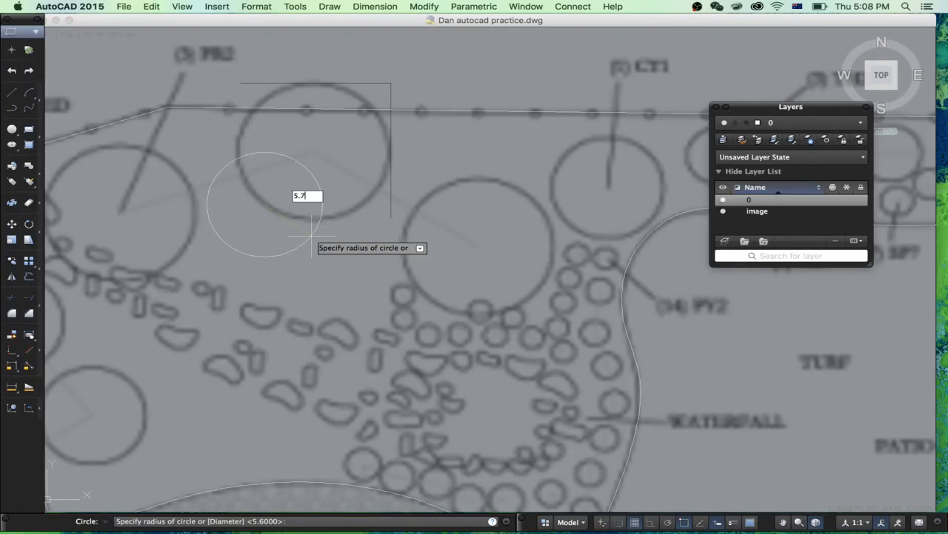
{"action": "key", "text": "Return"}
- Move the 5.7-radius circle from its centre onto the middle PR2 tree symbol at the north fence
{"action": "left_click", "coordinate": [341, 266]}
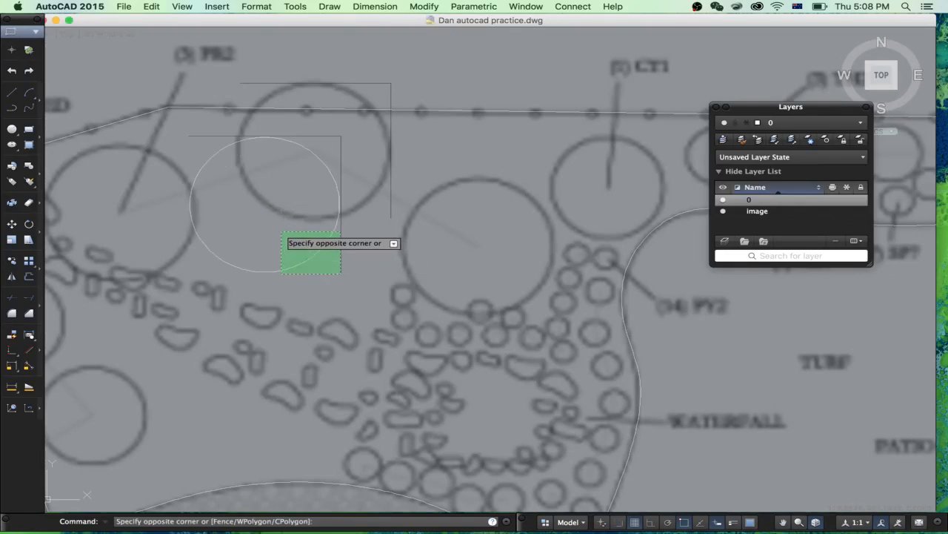
{"action": "left_click", "coordinate": [282, 232]}
{"action": "type", "text": "m"}
{"action": "key", "text": "Return"}
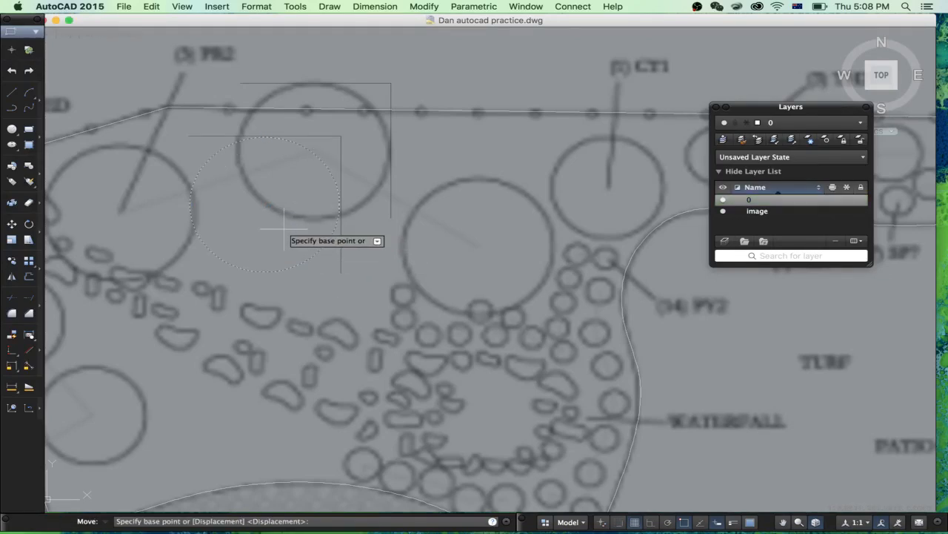
{"action": "left_click", "coordinate": [274, 195]}
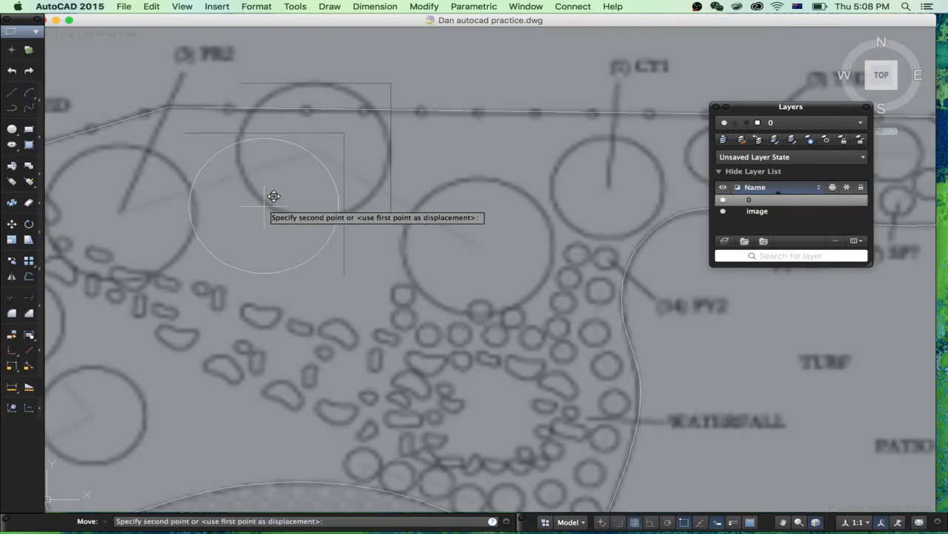
{"action": "left_click", "coordinate": [321, 143]}
{"action": "scroll", "coordinate": [398, 250], "scroll_direction": "down", "scroll_amount": 3}
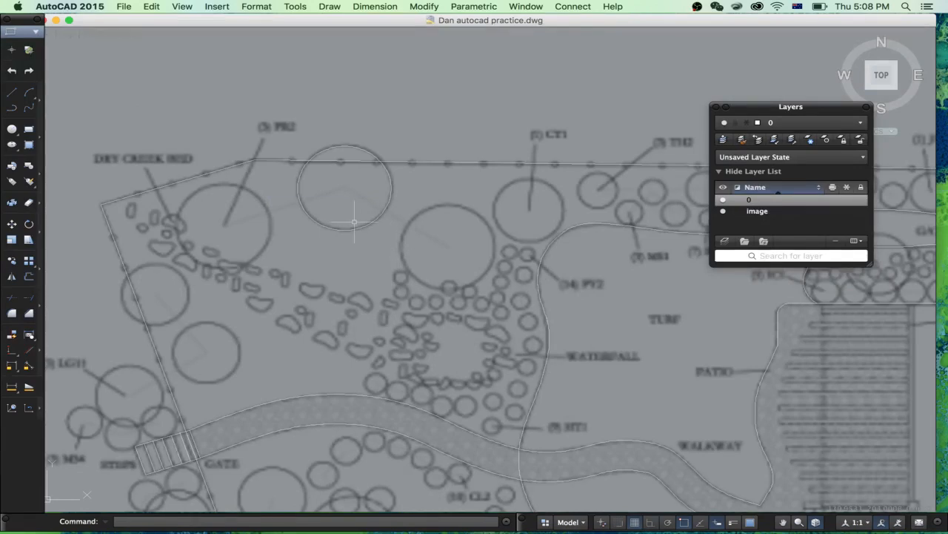
{"action": "scroll", "coordinate": [355, 221], "scroll_direction": "up", "scroll_amount": 2}
{"action": "scroll", "coordinate": [397, 246], "scroll_direction": "down", "scroll_amount": 2}
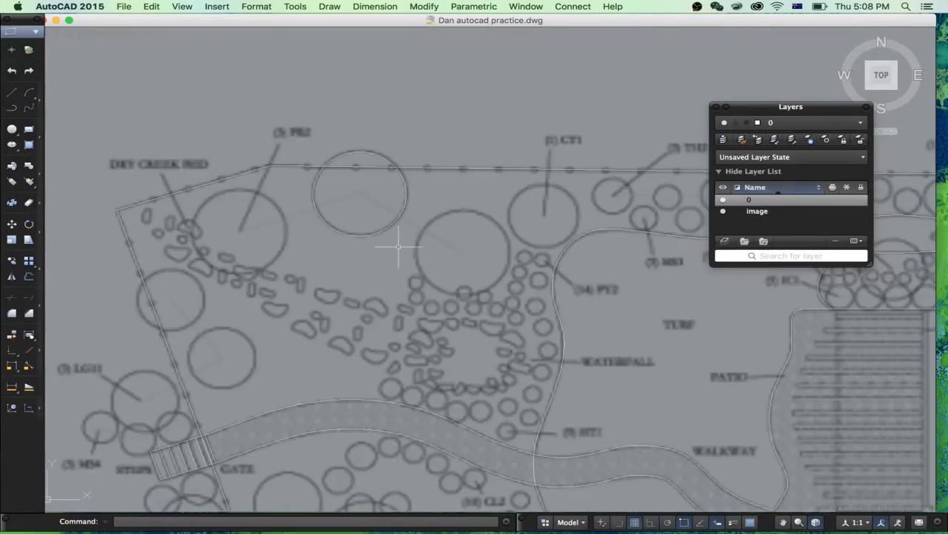
- Copy the traced tree circle by its centre onto the neighbouring PR2 tree symbols near the dry creek bed and waterfall
{"action": "left_click", "coordinate": [404, 249]}
{"action": "left_click", "coordinate": [368, 209]}
{"action": "type", "text": "co"}
{"action": "key", "text": "Return"}
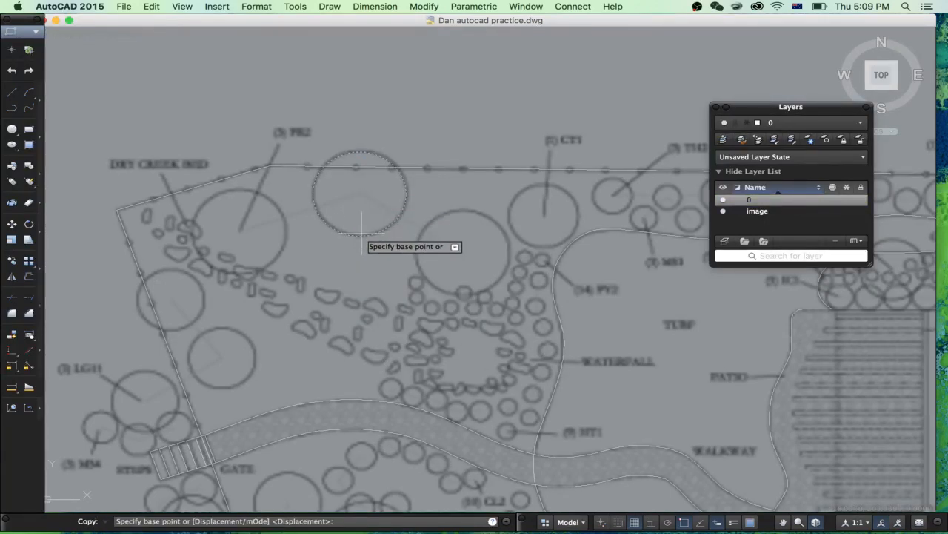
{"action": "left_click", "coordinate": [360, 194]}
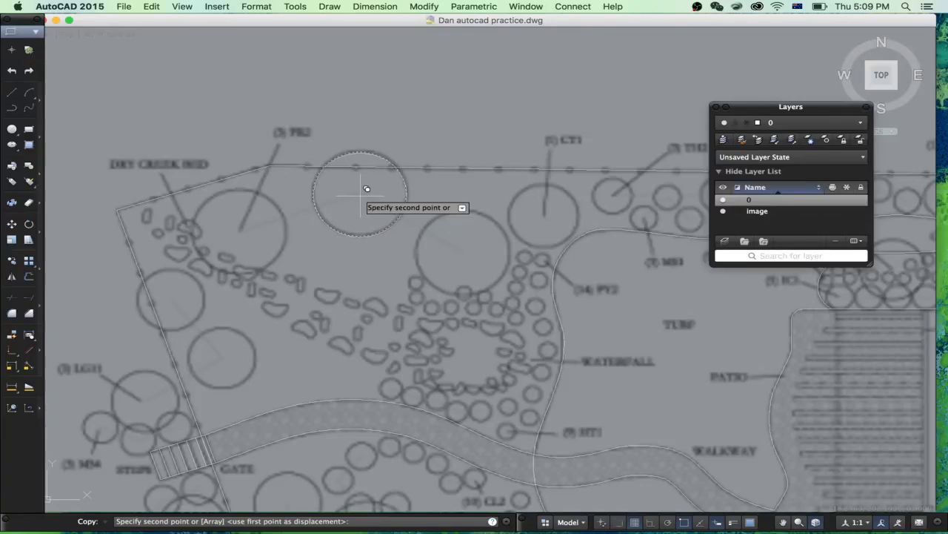
{"action": "left_click", "coordinate": [466, 245]}
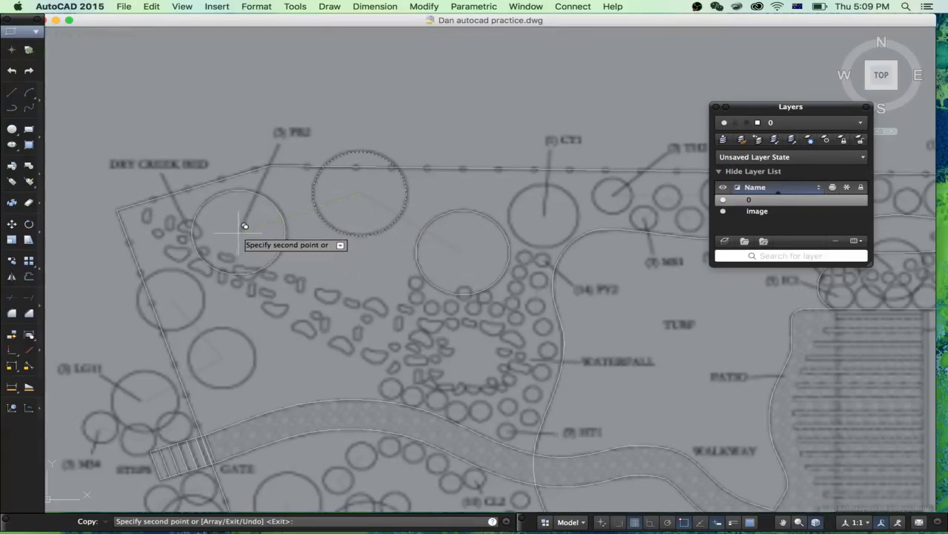
- Place further copies of the circle on the PR2 tree symbols along the southwest fence
{"action": "scroll", "coordinate": [245, 226], "scroll_direction": "down", "scroll_amount": 5}
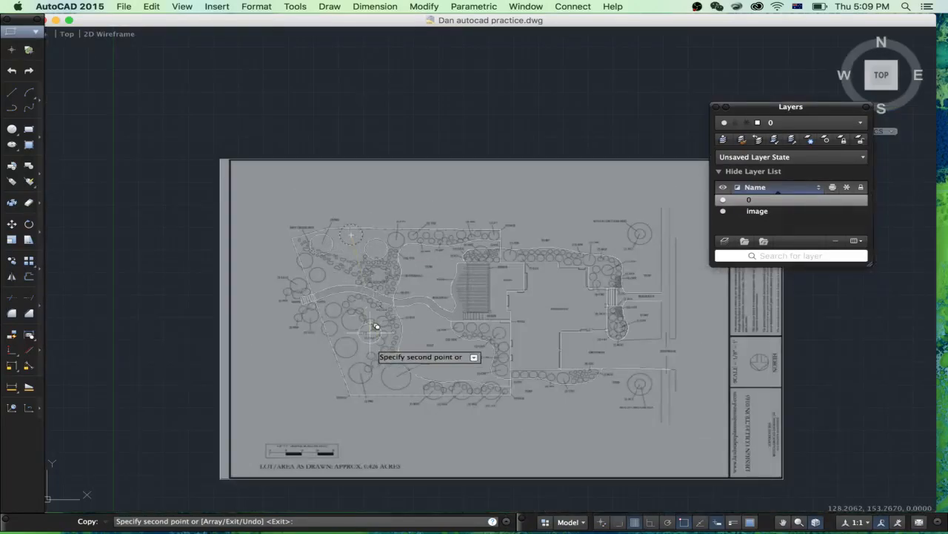
{"action": "scroll", "coordinate": [389, 355], "scroll_direction": "up", "scroll_amount": 5}
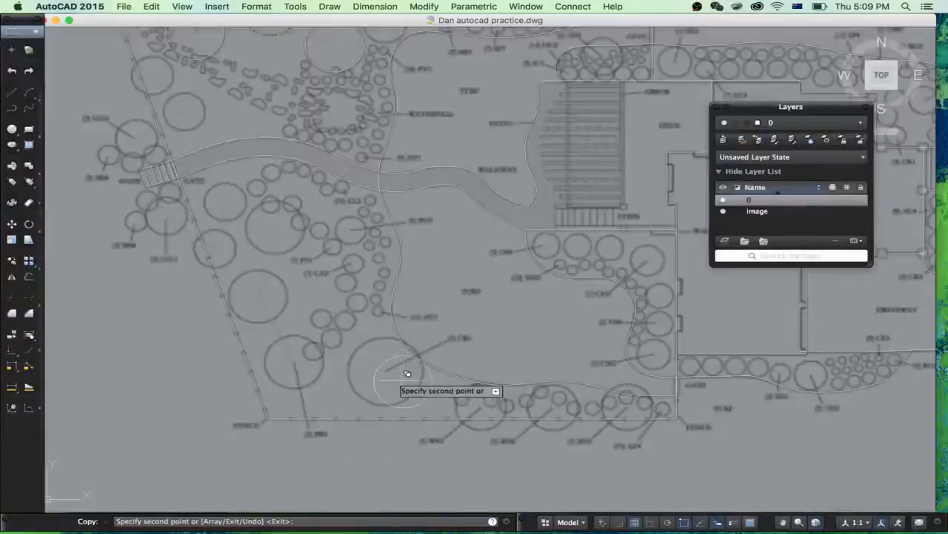
{"action": "left_click", "coordinate": [299, 354]}
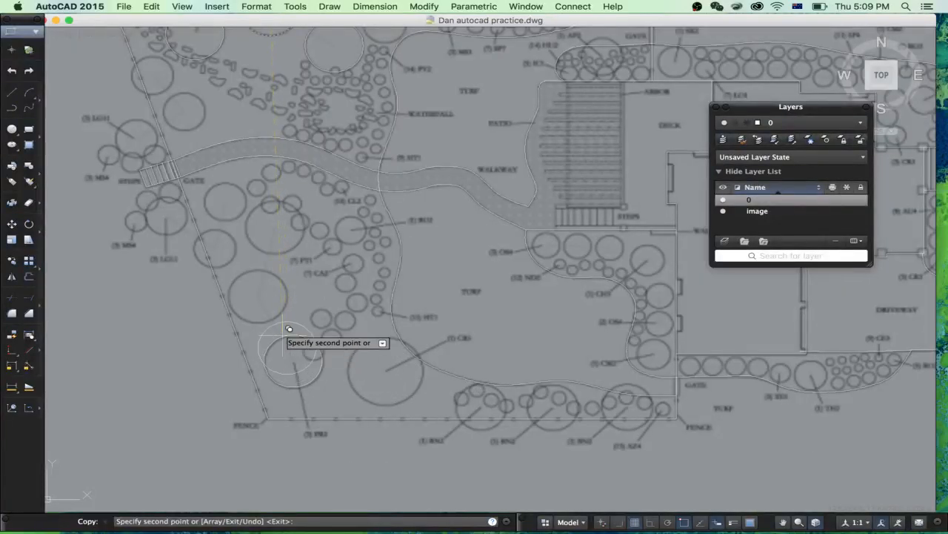
{"action": "left_click", "coordinate": [265, 290]}
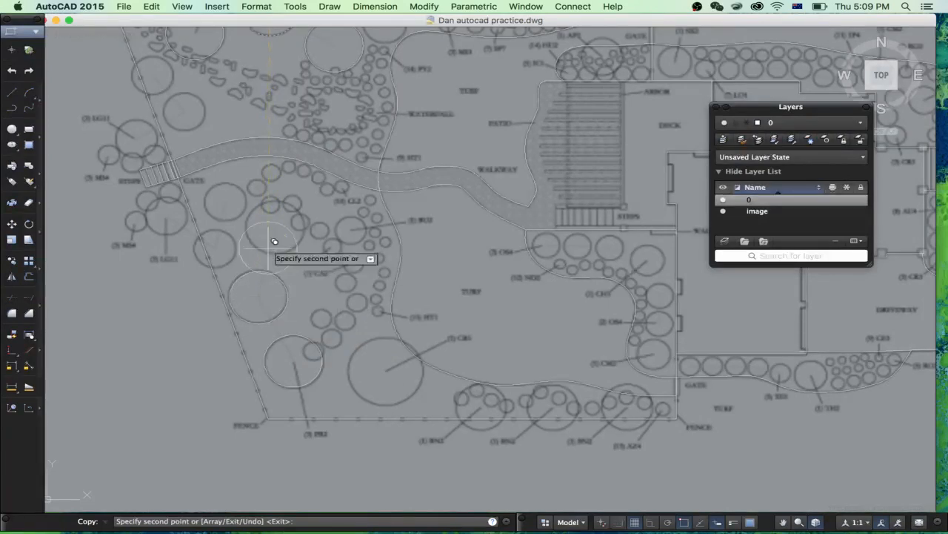
- Place copies of the circle on the two mulch circular bed outlines near the sidewalk and end the copying
{"action": "scroll", "coordinate": [282, 220], "scroll_direction": "down", "scroll_amount": 6}
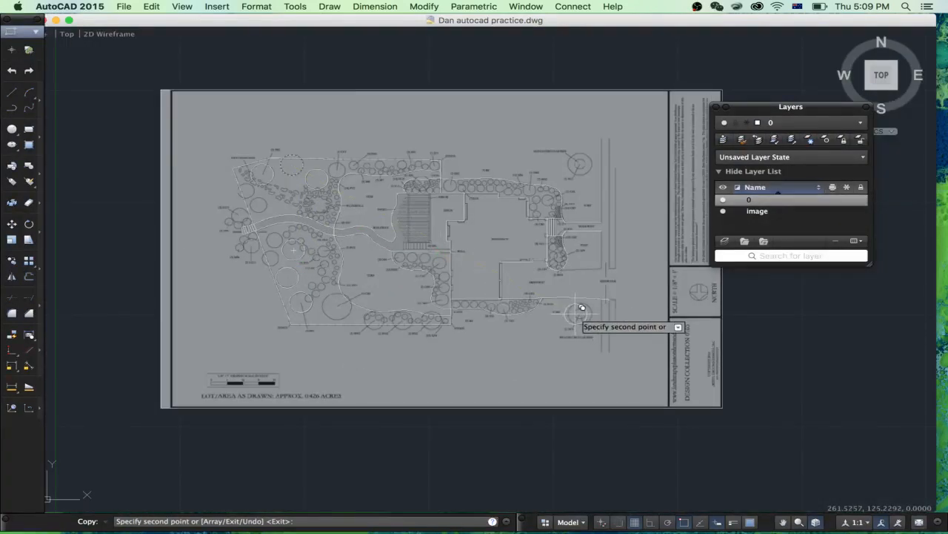
{"action": "scroll", "coordinate": [579, 308], "scroll_direction": "up", "scroll_amount": 5}
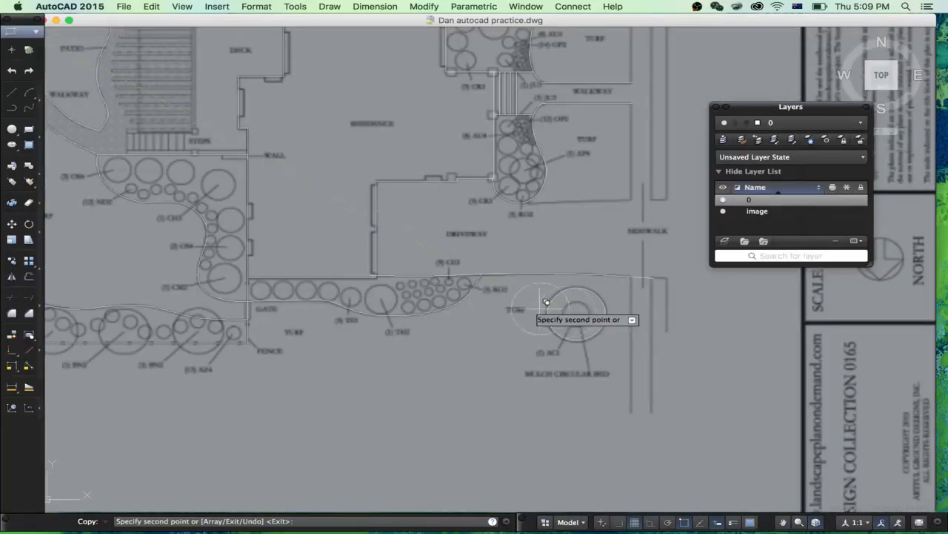
{"action": "scroll", "coordinate": [541, 304], "scroll_direction": "down", "scroll_amount": 5}
{"action": "scroll", "coordinate": [563, 237], "scroll_direction": "up", "scroll_amount": 6}
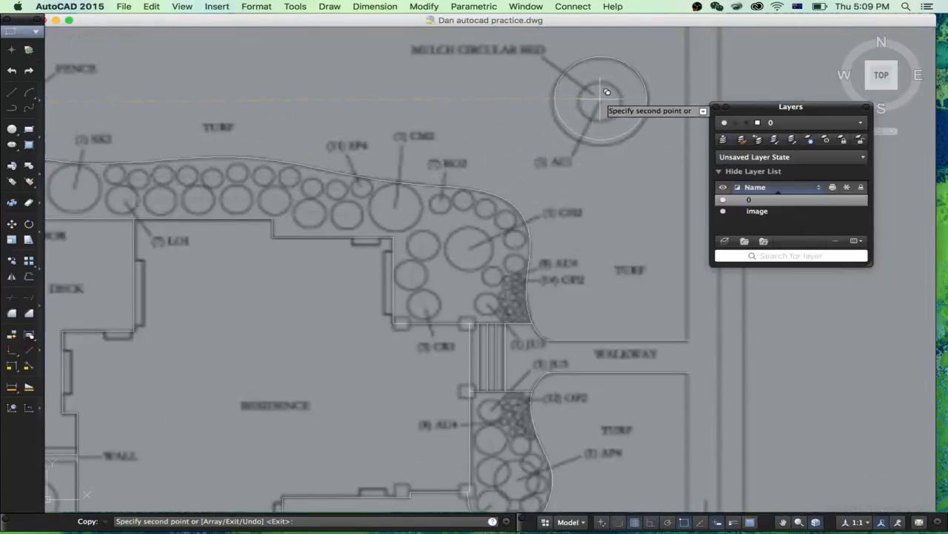
{"action": "scroll", "coordinate": [562, 169], "scroll_direction": "down", "scroll_amount": 5}
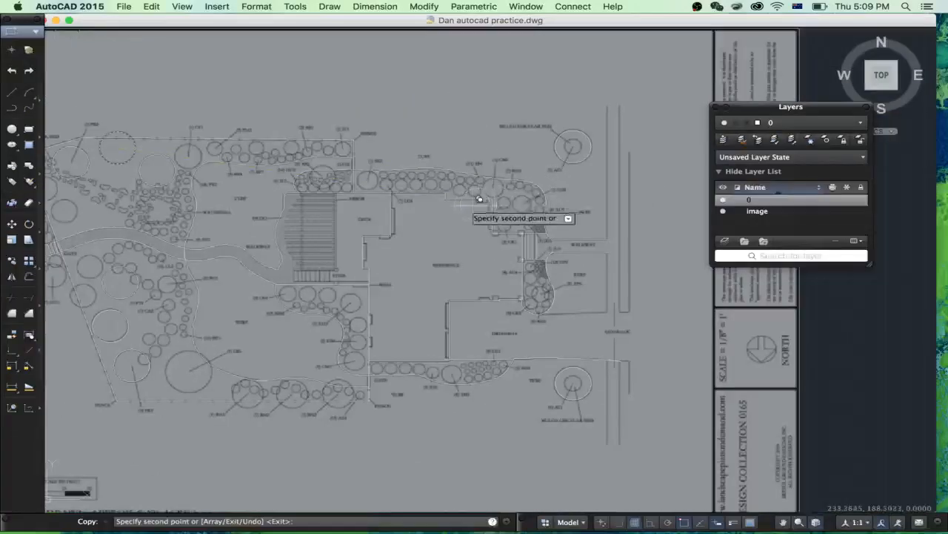
{"action": "scroll", "coordinate": [446, 130], "scroll_direction": "down", "scroll_amount": 3}
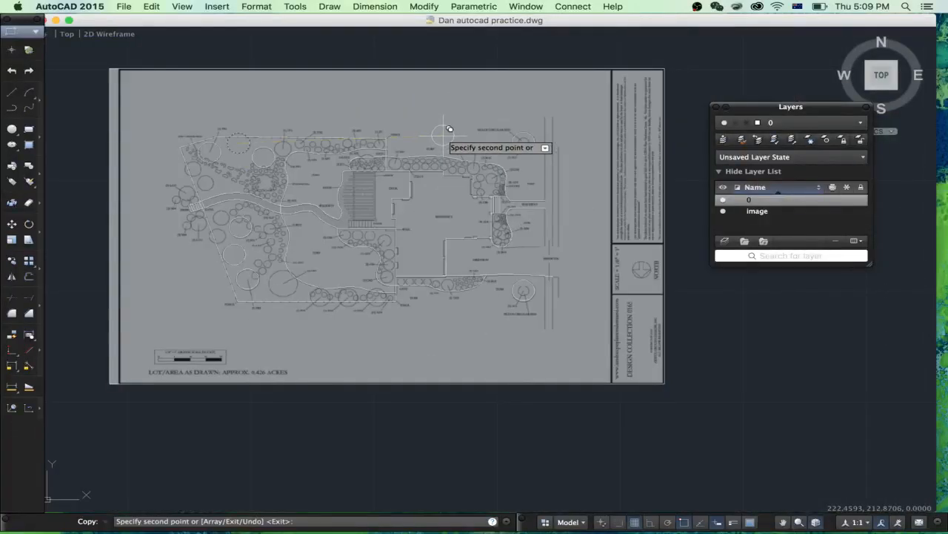
{"action": "key", "text": "Escape"}
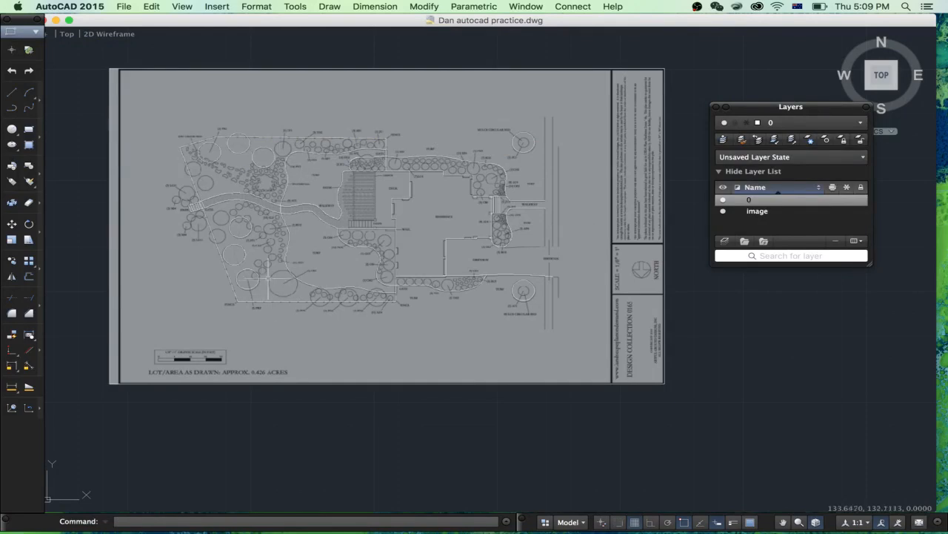
- Trace the large tree symbol beside the southern PR2 tree with a 2-Point circle spanning its diameter
{"action": "scroll", "coordinate": [326, 294], "scroll_direction": "up", "scroll_amount": 5}
{"action": "scroll", "coordinate": [223, 278], "scroll_direction": "down", "scroll_amount": 2}
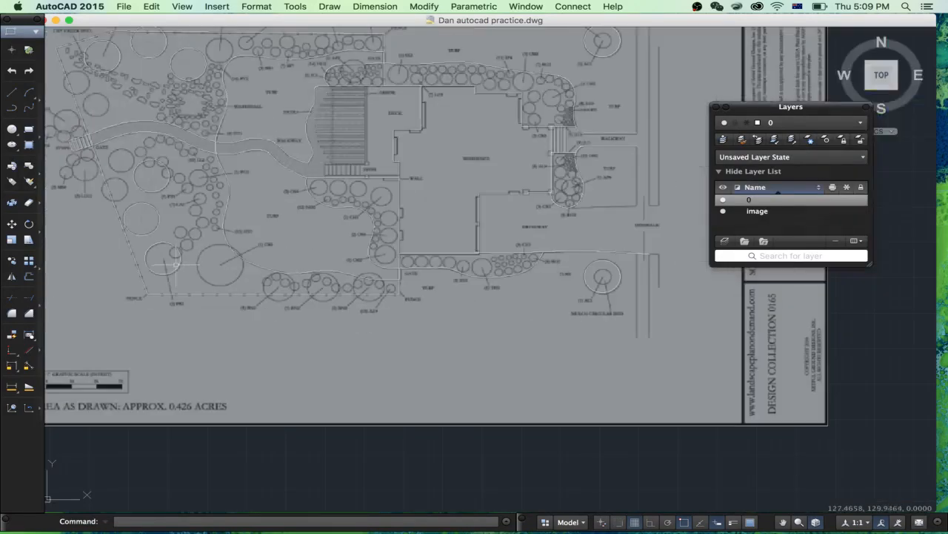
{"action": "scroll", "coordinate": [176, 262], "scroll_direction": "up", "scroll_amount": 3}
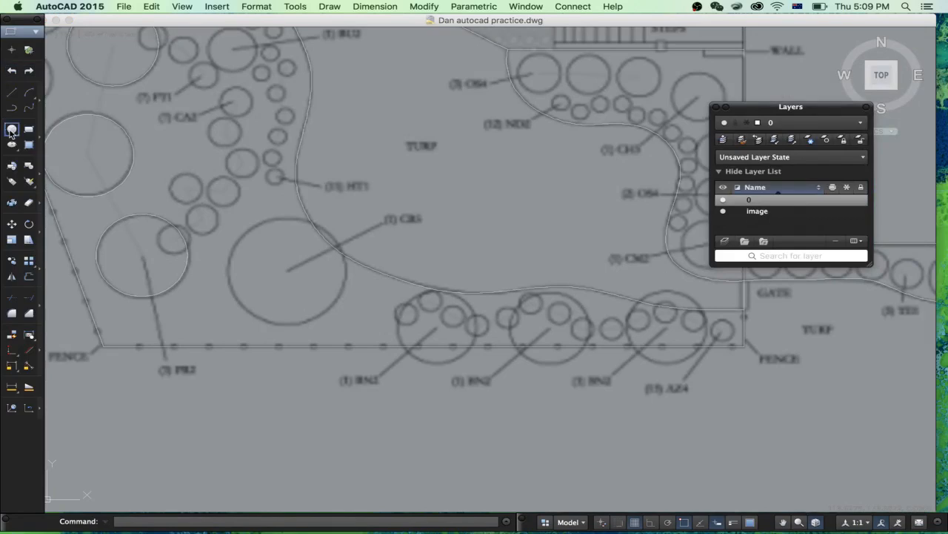
{"action": "left_click", "coordinate": [11, 130]}
{"action": "left_click", "coordinate": [12, 130]}
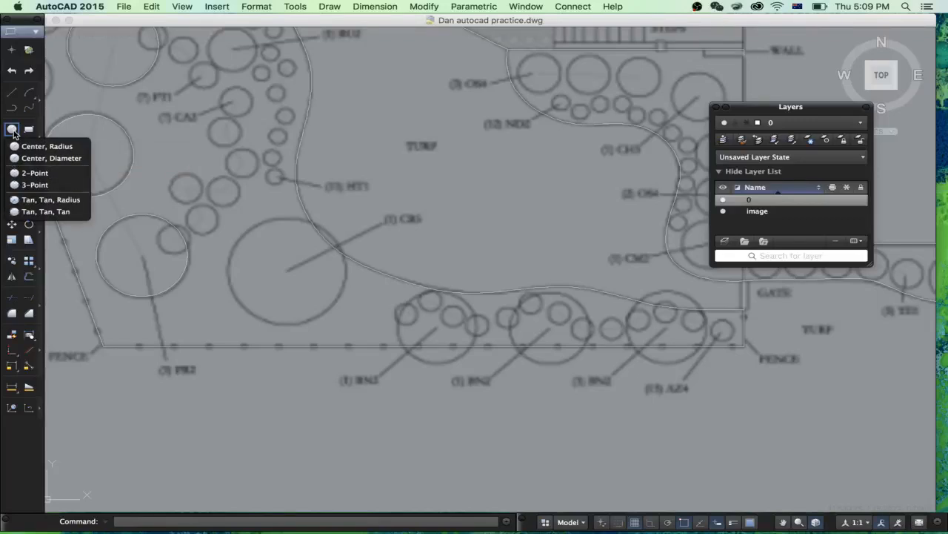
{"action": "left_click", "coordinate": [30, 172]}
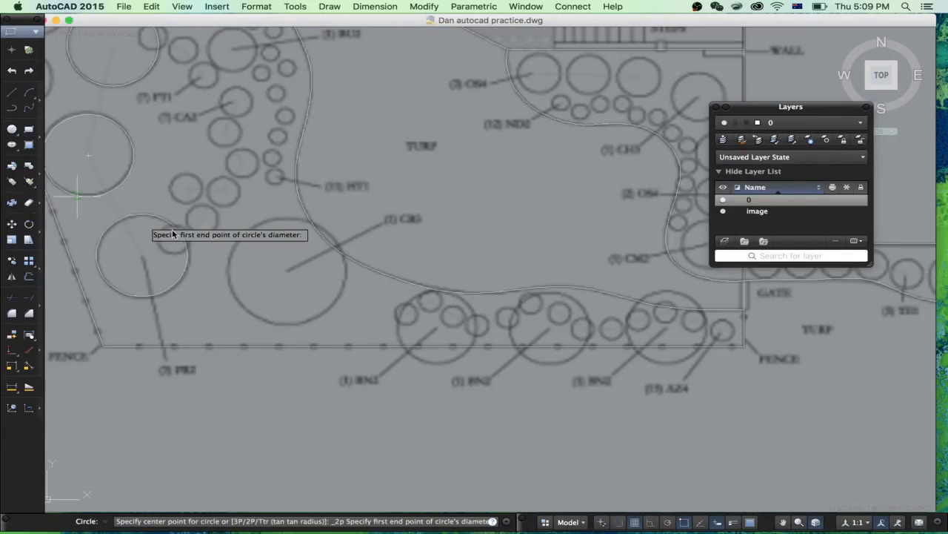
{"action": "left_click", "coordinate": [227, 271]}
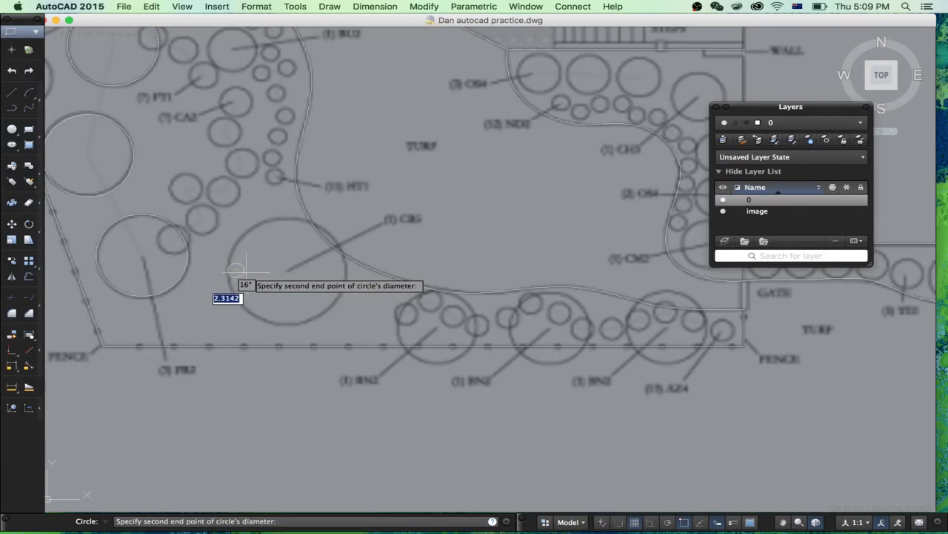
{"action": "left_click", "coordinate": [342, 276]}
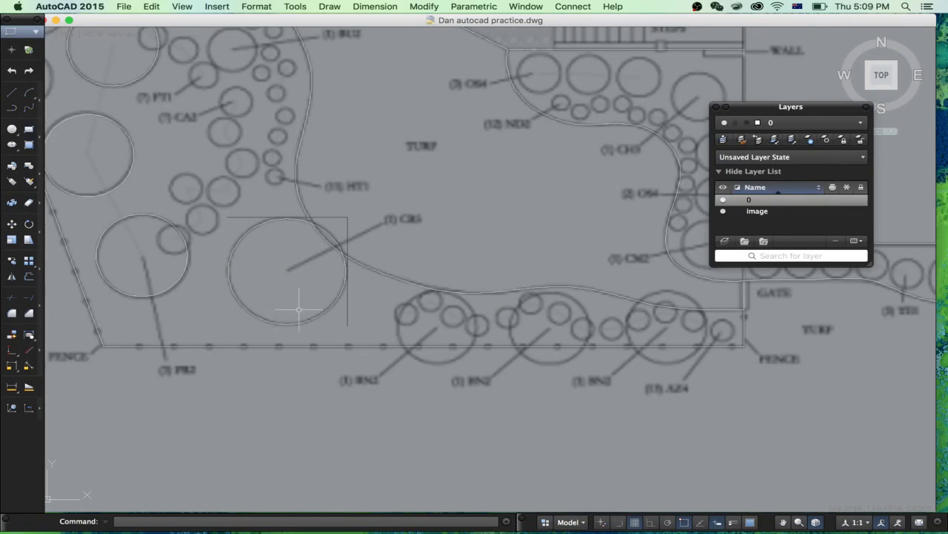
- Trace the TH2 tree symbol in the bed south of the driveway with a 2-Point circle spanning its diameter
{"action": "scroll", "coordinate": [298, 310], "scroll_direction": "down", "scroll_amount": 5}
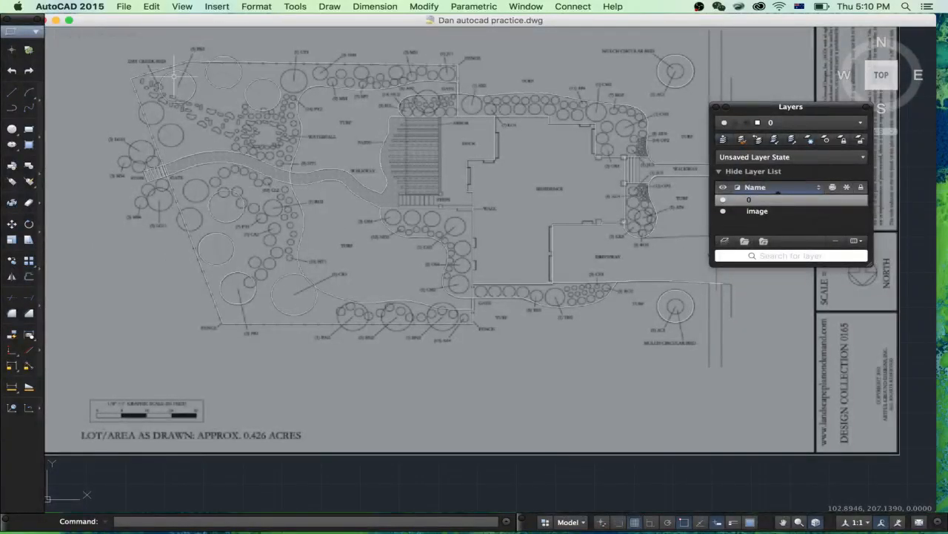
{"action": "scroll", "coordinate": [584, 305], "scroll_direction": "up", "scroll_amount": 5}
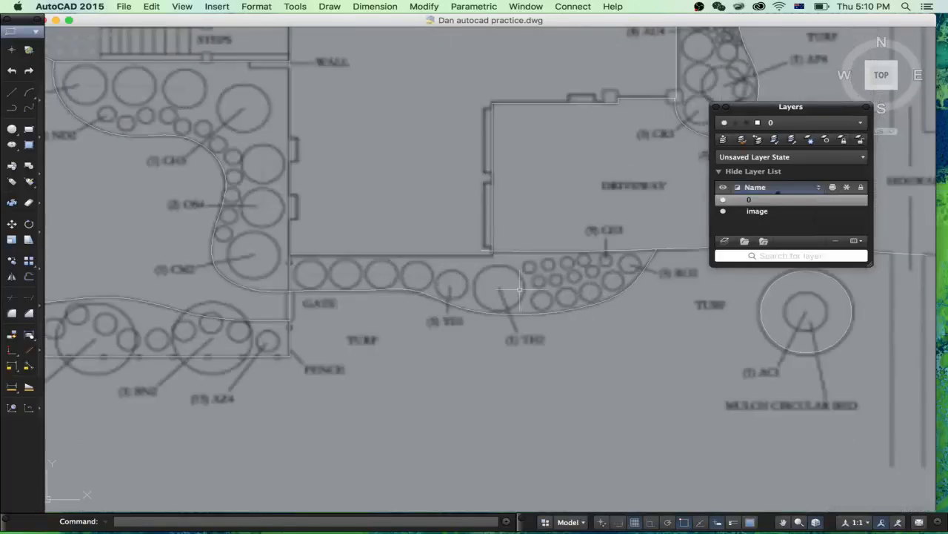
{"action": "scroll", "coordinate": [521, 289], "scroll_direction": "up", "scroll_amount": 3}
{"action": "left_click_drag", "start_coordinate": [9, 132], "coordinate": [22, 168]}
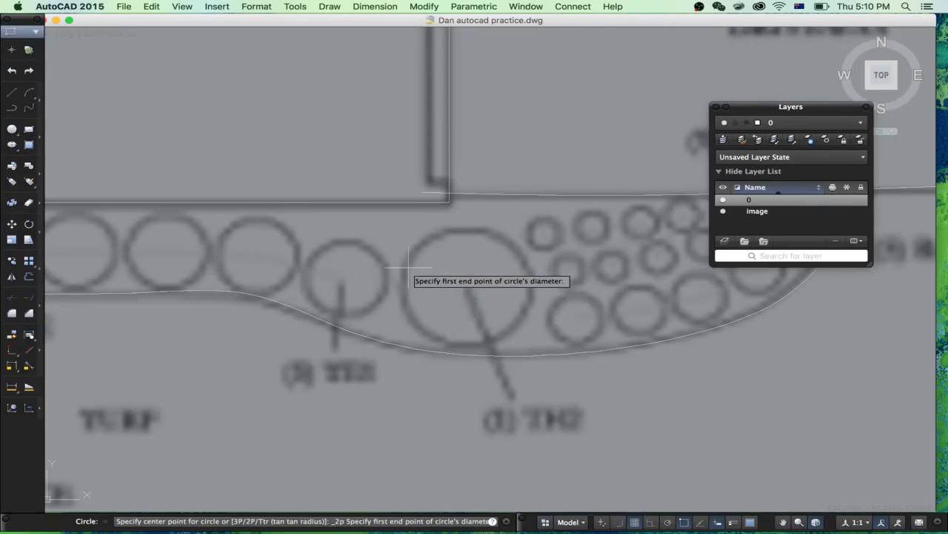
{"action": "left_click", "coordinate": [404, 274]}
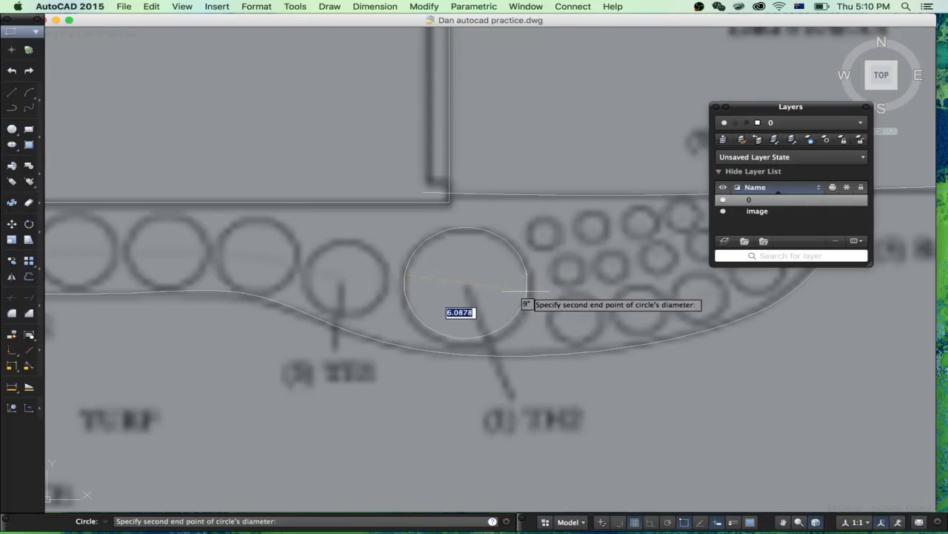
{"action": "left_click", "coordinate": [530, 283]}
{"action": "scroll", "coordinate": [445, 295], "scroll_direction": "down", "scroll_amount": 2}
{"action": "scroll", "coordinate": [445, 295], "scroll_direction": "down", "scroll_amount": 5}
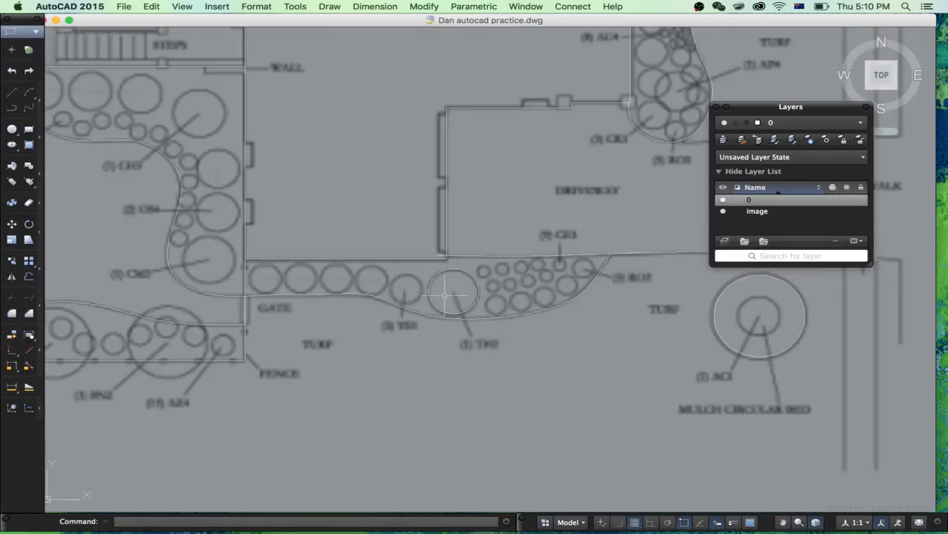
{"action": "scroll", "coordinate": [261, 328], "scroll_direction": "up", "scroll_amount": 5}
{"action": "key", "text": "Return"}
{"action": "scroll", "coordinate": [213, 300], "scroll_direction": "up", "scroll_amount": 2}
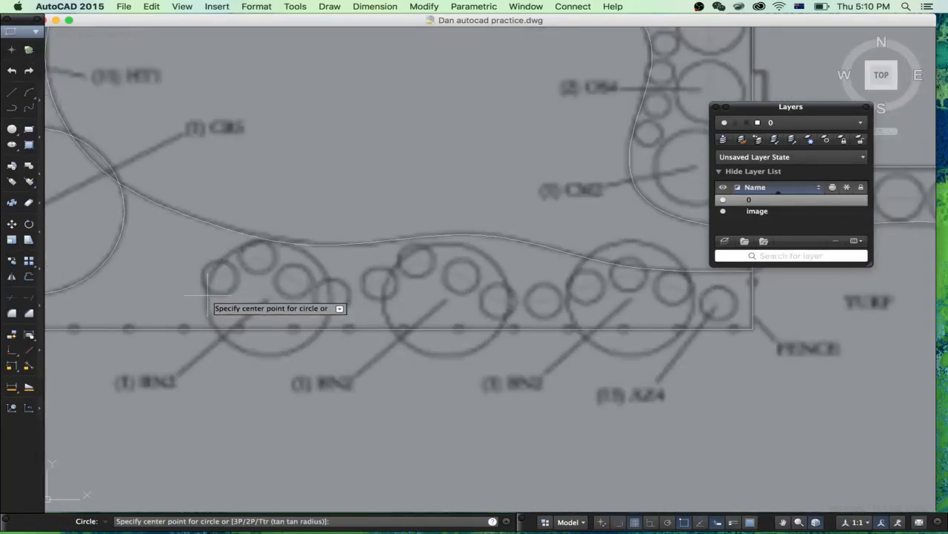
{"action": "left_click", "coordinate": [207, 295]}
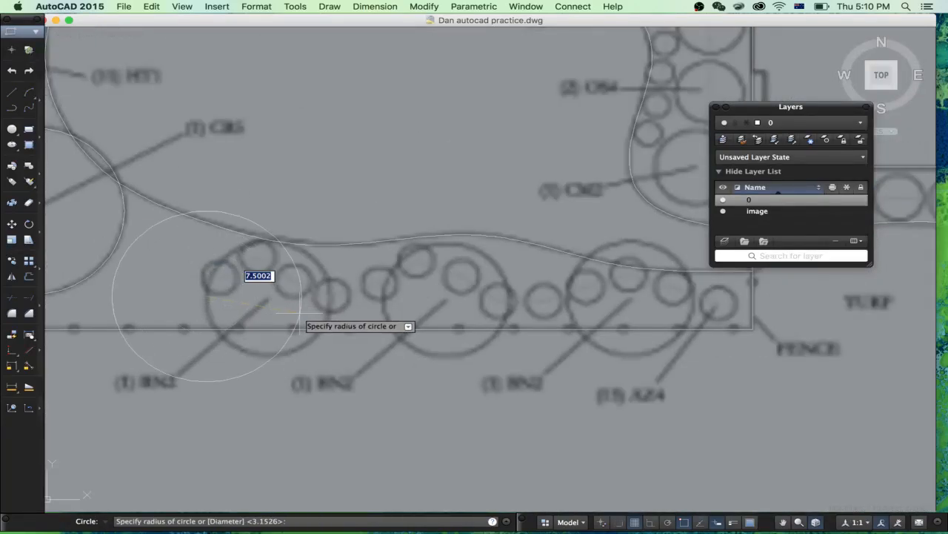
{"action": "key", "text": "Escape"}
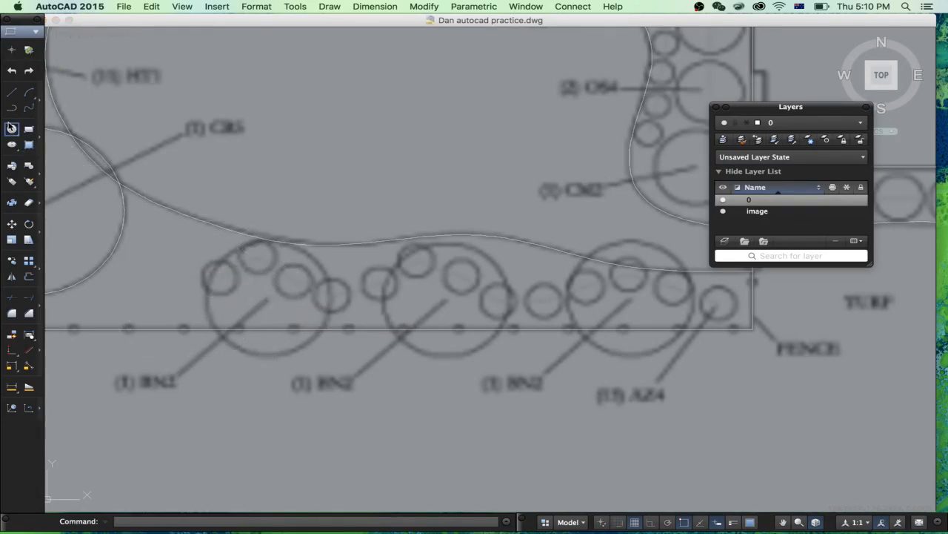
- Trace the westernmost BN2 tree symbol along the south fence with a 2-Point circle about 9.8 in diameter
{"action": "left_click_drag", "start_coordinate": [10, 132], "coordinate": [29, 173]}
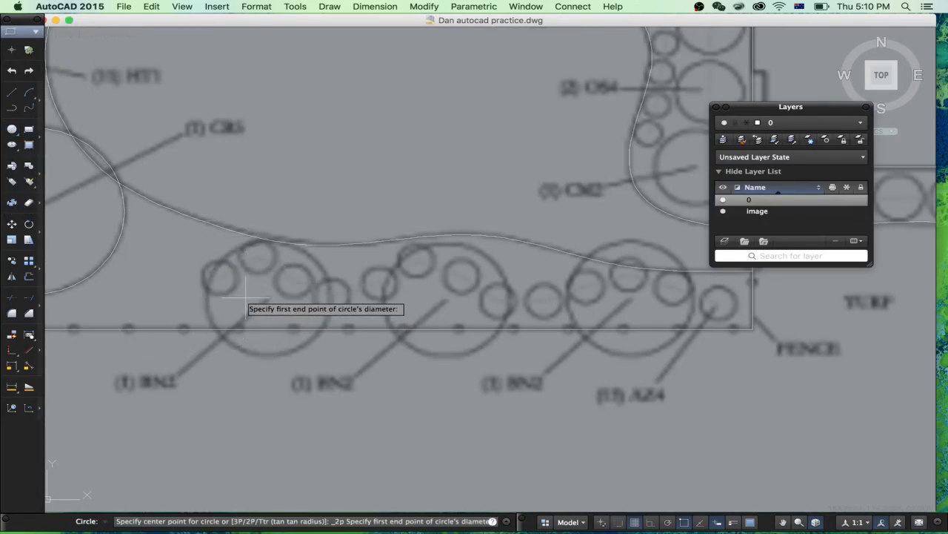
{"action": "left_click", "coordinate": [207, 297]}
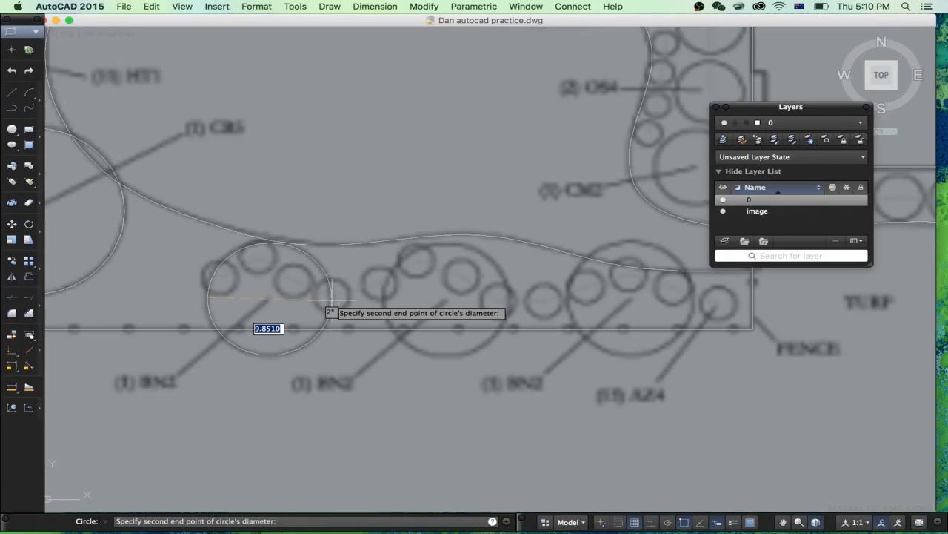
{"action": "type", "text": "9.8"}
{"action": "key", "text": "Return"}
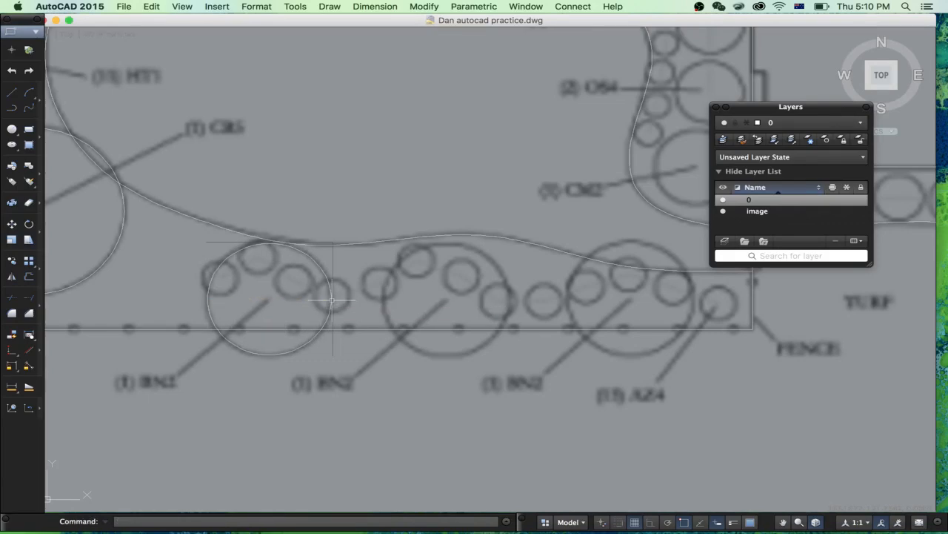
- Copy the BN2 circle by its centre onto the other two BN2 tree symbols along the south fence
{"action": "left_click", "coordinate": [344, 302]}
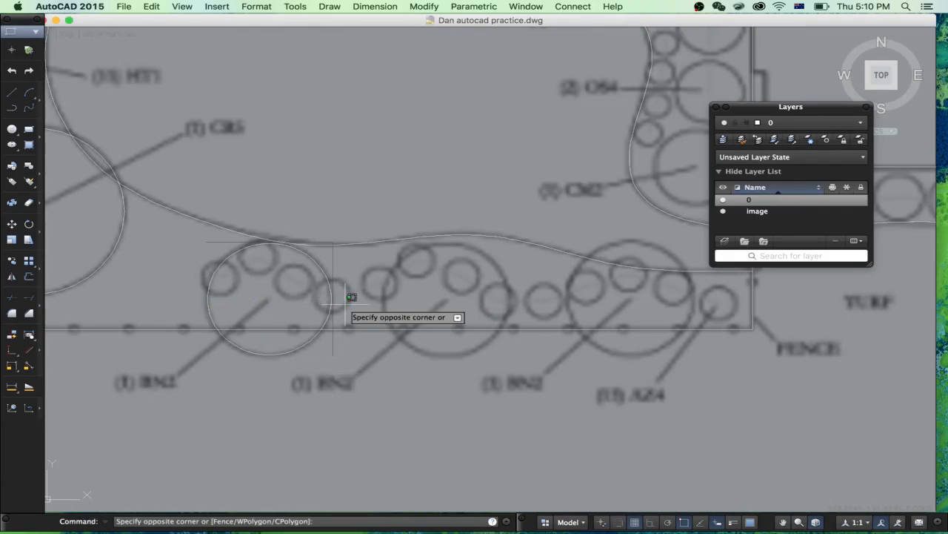
{"action": "left_click", "coordinate": [300, 286]}
{"action": "type", "text": "co"}
{"action": "key", "text": "Return"}
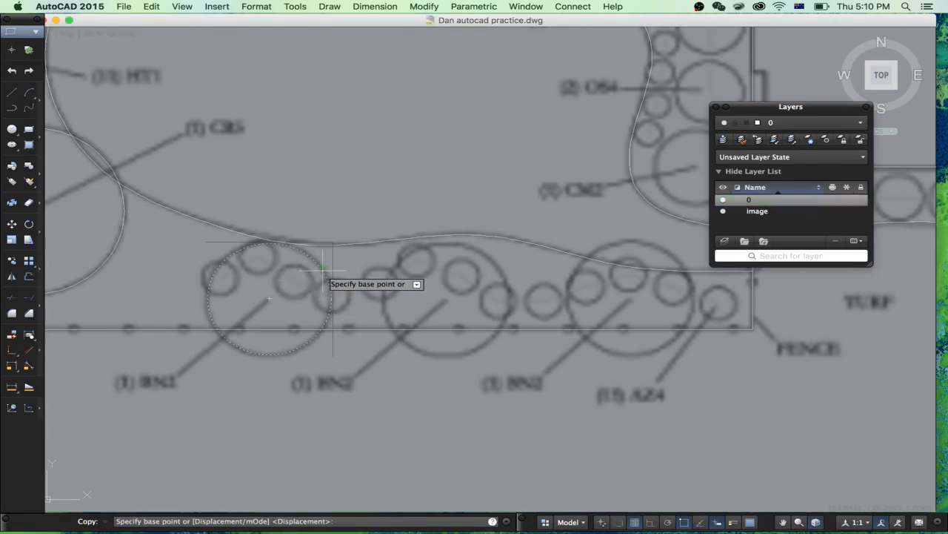
{"action": "left_click", "coordinate": [269, 299]}
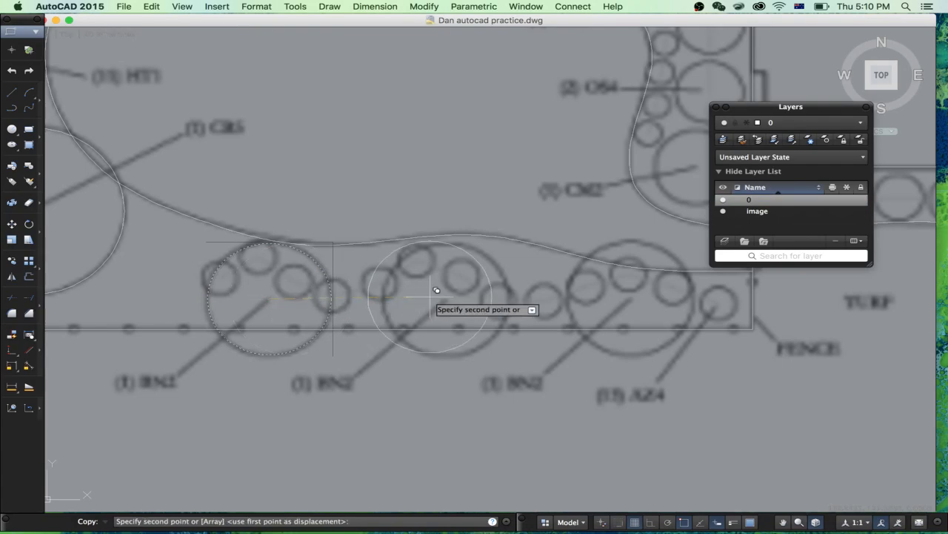
{"action": "left_click", "coordinate": [632, 296]}
{"action": "key", "text": "Escape"}
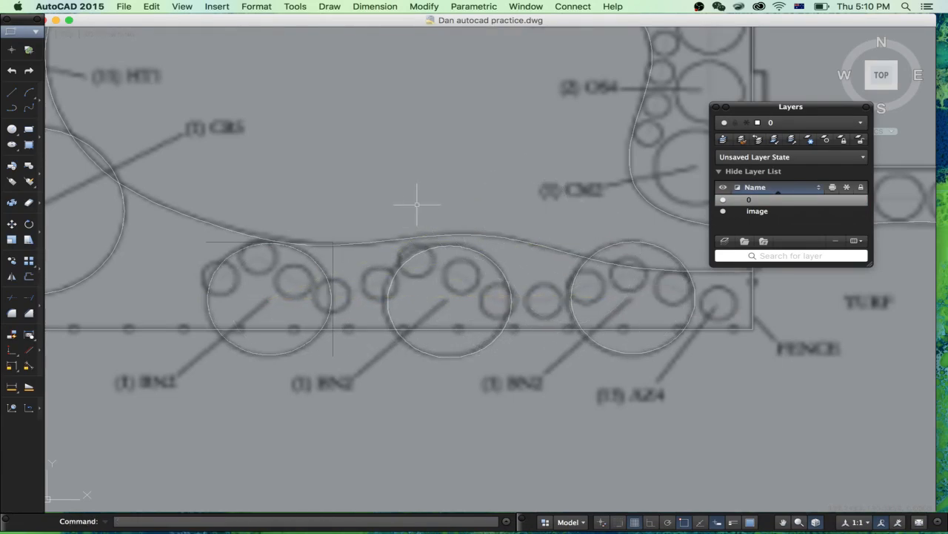
- Hide the image layer to check the traced linework of the whole plan on its own, and show the layer again
{"action": "scroll", "coordinate": [417, 205], "scroll_direction": "down", "scroll_amount": 10}
{"action": "scroll", "coordinate": [418, 115], "scroll_direction": "up", "scroll_amount": 3}
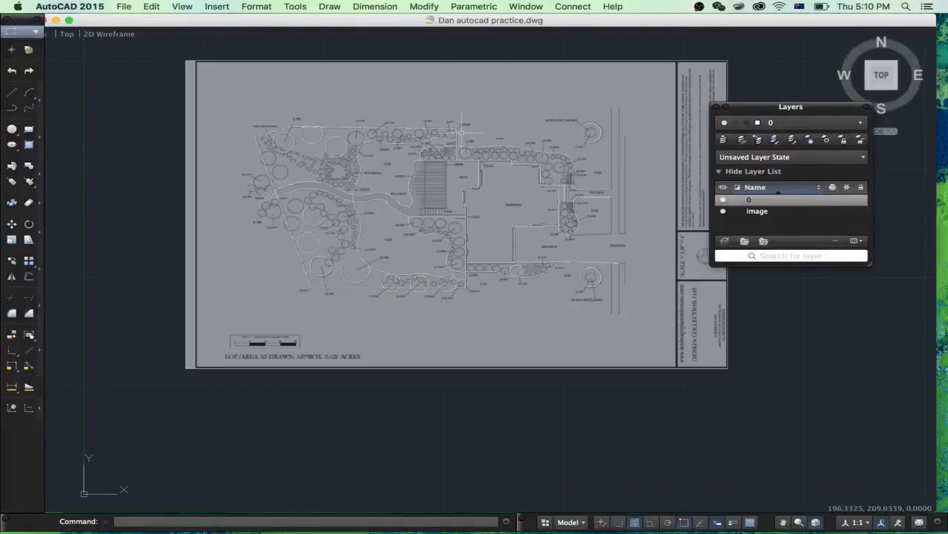
{"action": "scroll", "coordinate": [474, 145], "scroll_direction": "up", "scroll_amount": 2}
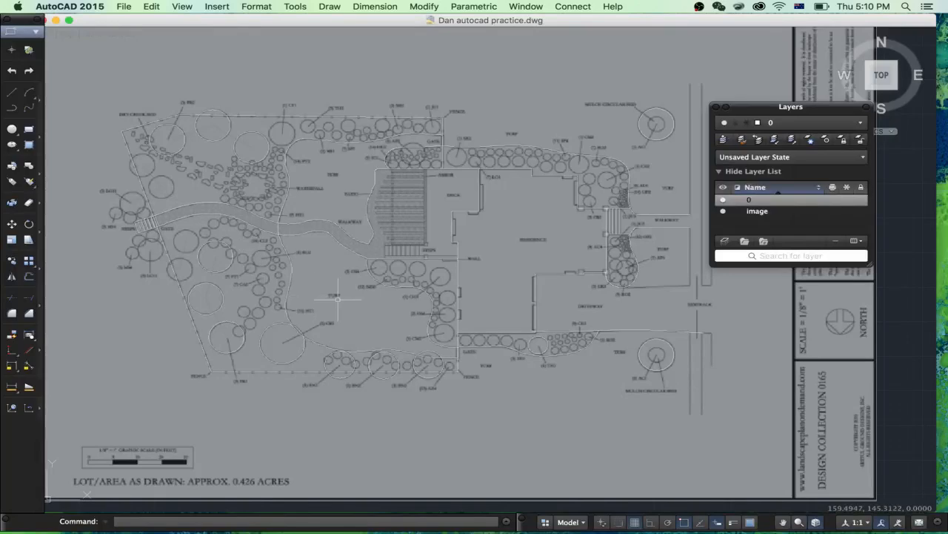
{"action": "scroll", "coordinate": [337, 298], "scroll_direction": "down", "scroll_amount": 2}
{"action": "scroll", "coordinate": [444, 267], "scroll_direction": "up", "scroll_amount": 2}
{"action": "scroll", "coordinate": [452, 267], "scroll_direction": "down", "scroll_amount": 2}
{"action": "scroll", "coordinate": [437, 263], "scroll_direction": "up", "scroll_amount": 2}
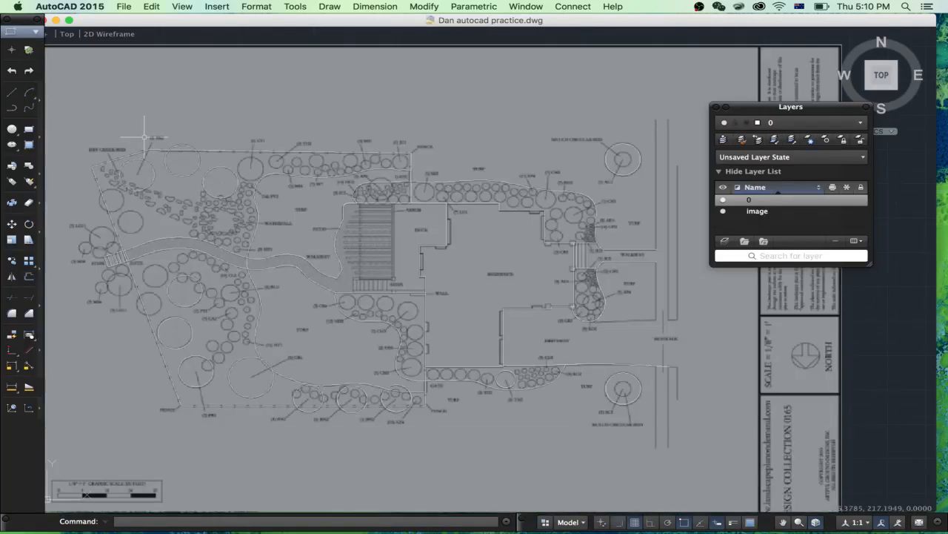
{"action": "scroll", "coordinate": [140, 131], "scroll_direction": "down", "scroll_amount": 2}
{"action": "scroll", "coordinate": [92, 100], "scroll_direction": "up", "scroll_amount": 3}
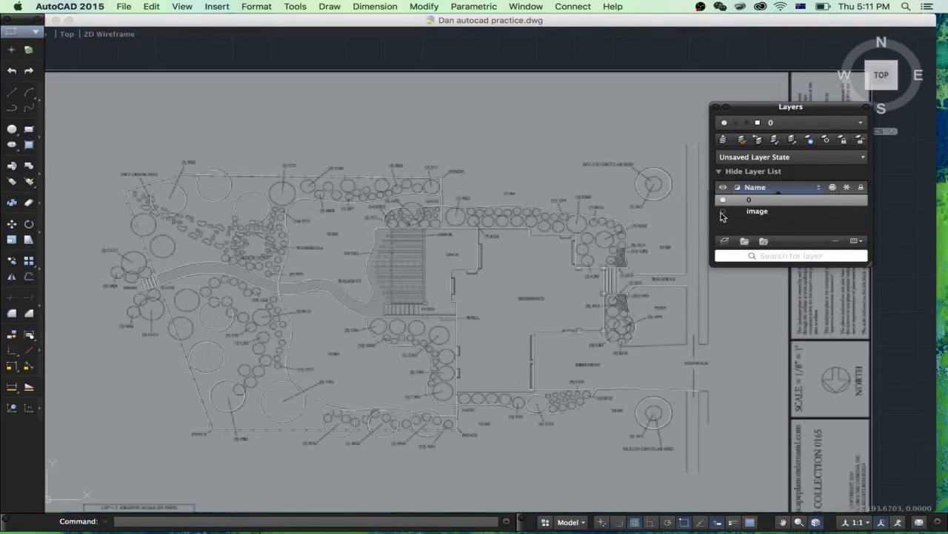
{"action": "left_click", "coordinate": [722, 213]}
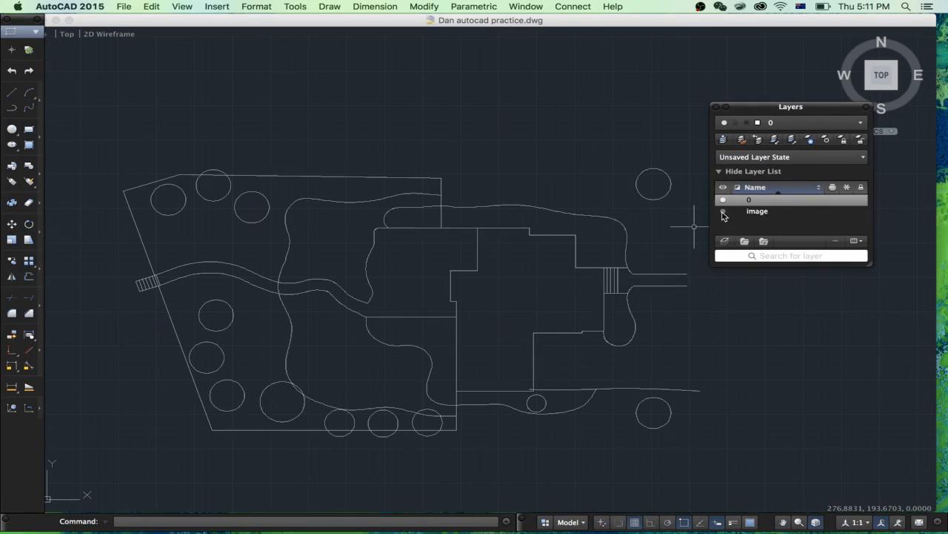
{"action": "left_click", "coordinate": [723, 213]}
{"action": "left_click", "coordinate": [830, 522]}
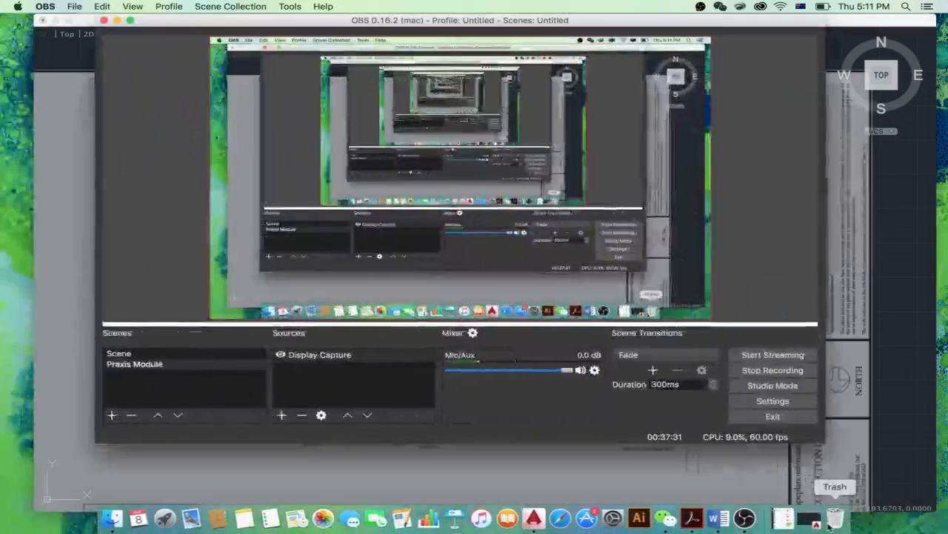
{"action": "left_click", "coordinate": [117, 20]}
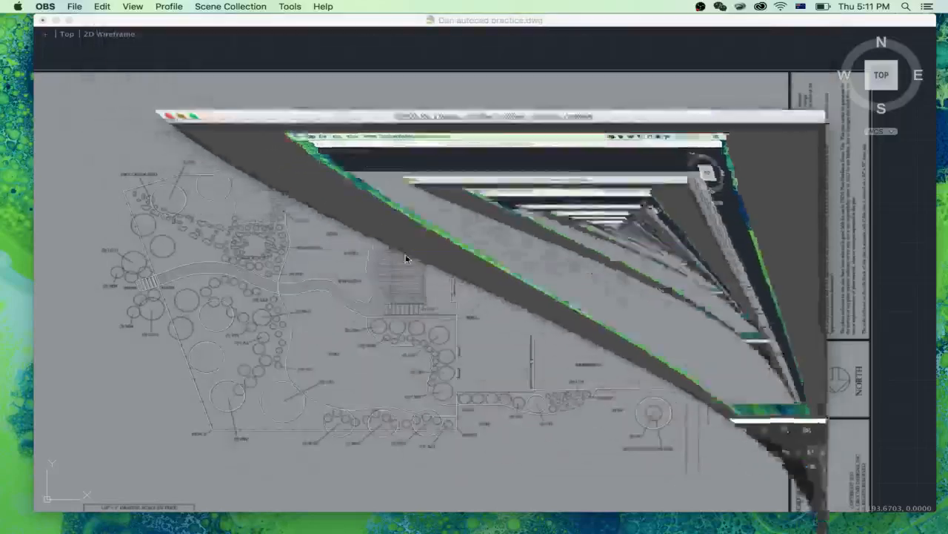
{"action": "left_click", "coordinate": [536, 307]}
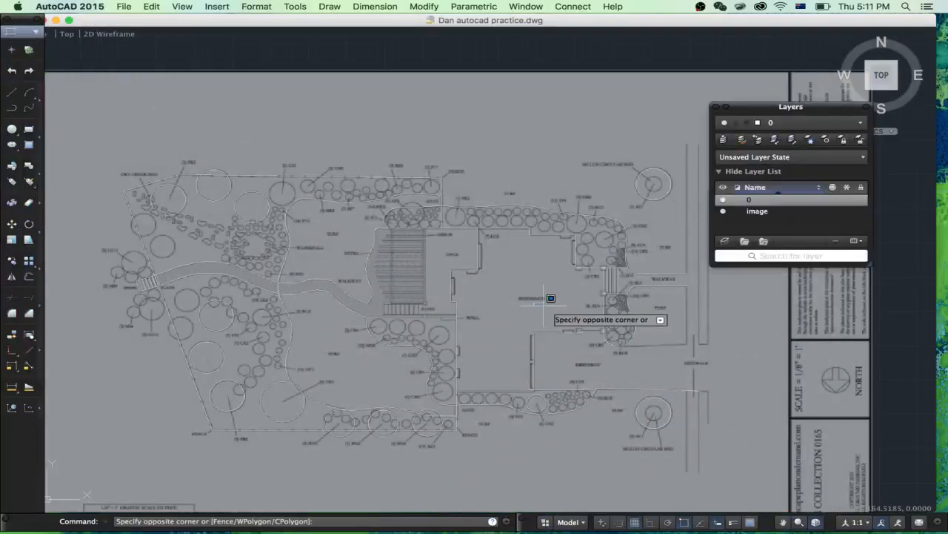
- Examine the scanned plan against the traced lines around the planting beds, patio, arbor, steps, residence and driveway
{"action": "scroll", "coordinate": [506, 294], "scroll_direction": "down", "scroll_amount": 2}
{"action": "scroll", "coordinate": [506, 294], "scroll_direction": "up", "scroll_amount": 2}
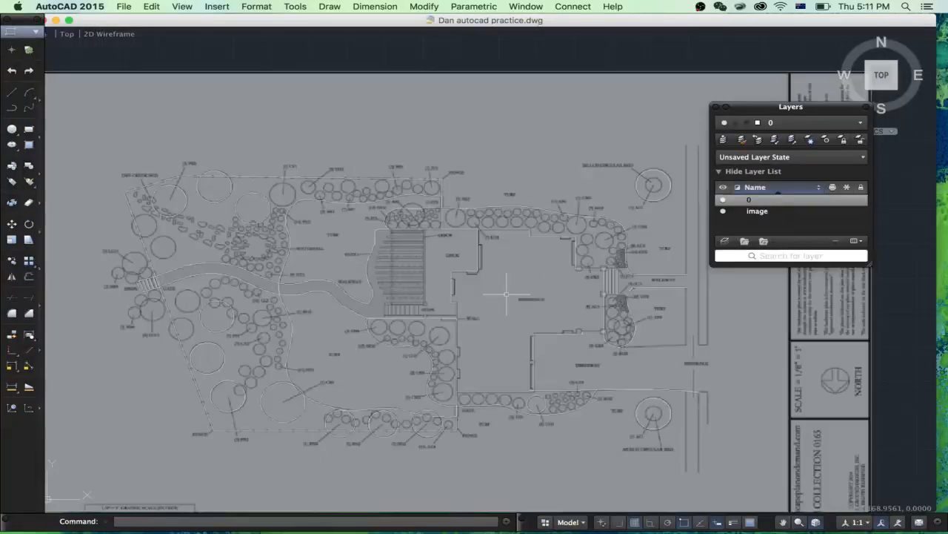
{"action": "scroll", "coordinate": [506, 294], "scroll_direction": "up", "scroll_amount": 3}
{"action": "scroll", "coordinate": [466, 284], "scroll_direction": "down", "scroll_amount": 3}
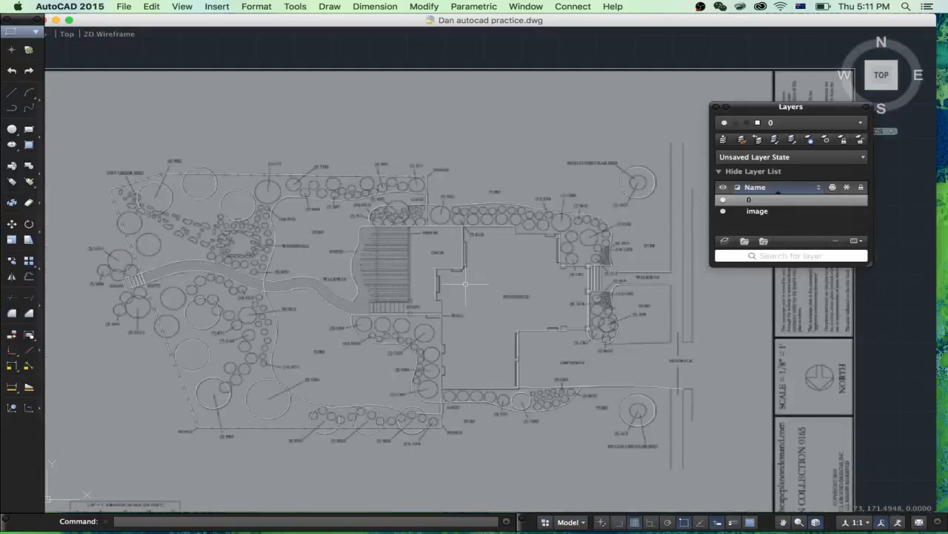
{"action": "scroll", "coordinate": [465, 284], "scroll_direction": "down", "scroll_amount": 2}
{"action": "scroll", "coordinate": [497, 294], "scroll_direction": "up", "scroll_amount": 2}
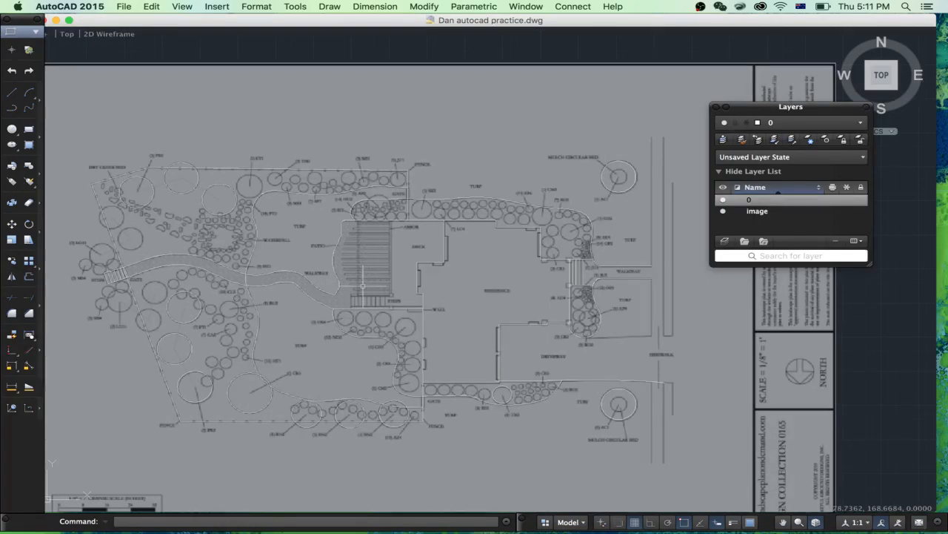
{"action": "scroll", "coordinate": [363, 285], "scroll_direction": "up", "scroll_amount": 2}
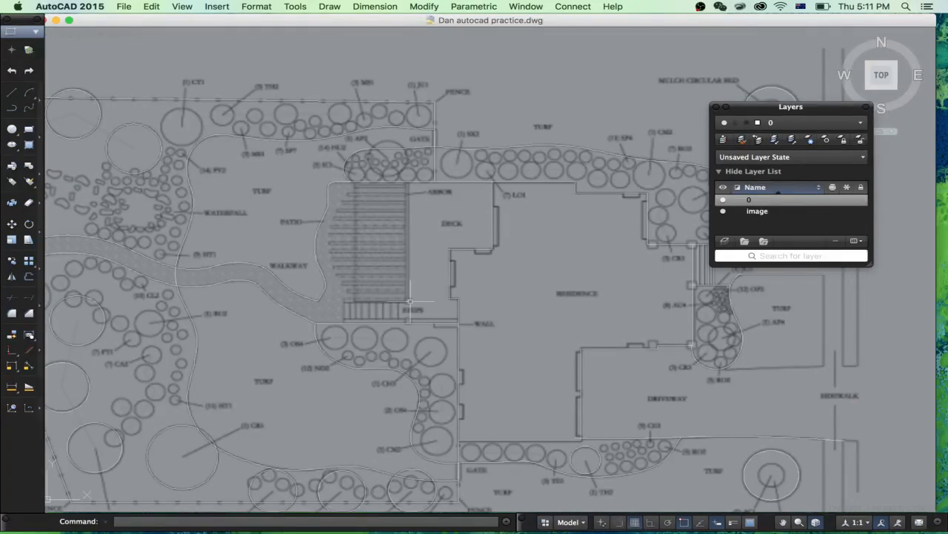
{"action": "scroll", "coordinate": [409, 304], "scroll_direction": "down", "scroll_amount": 7}
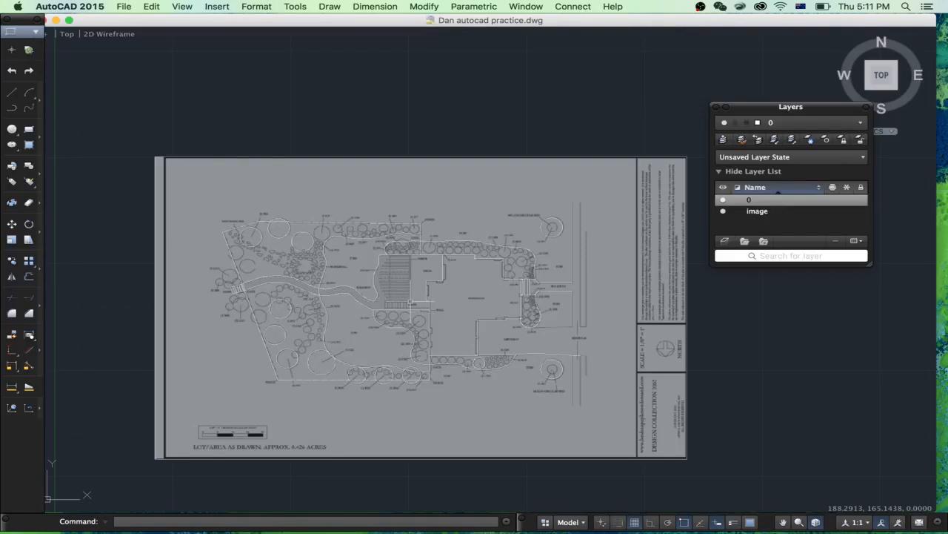
{"action": "scroll", "coordinate": [380, 285], "scroll_direction": "up", "scroll_amount": 3}
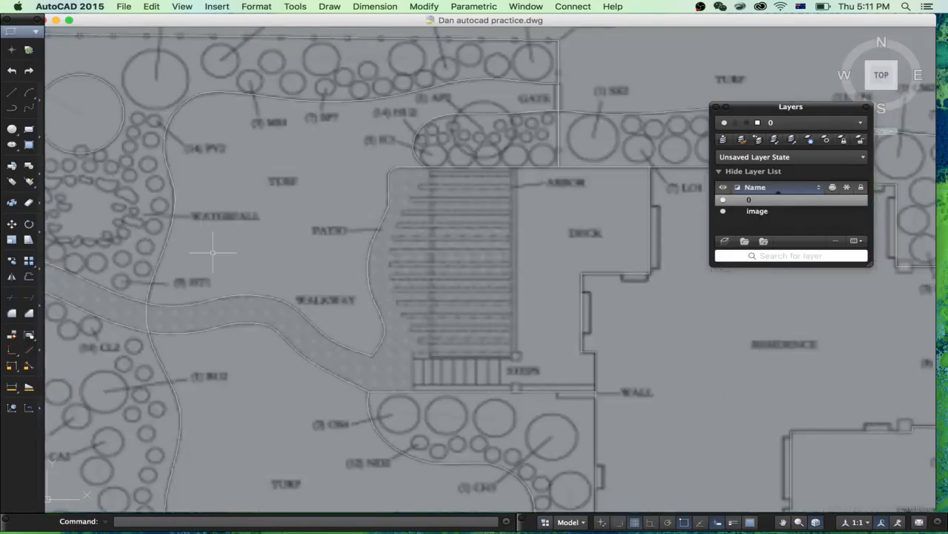
{"action": "scroll", "coordinate": [433, 301], "scroll_direction": "down", "scroll_amount": 2}
{"action": "scroll", "coordinate": [456, 257], "scroll_direction": "up", "scroll_amount": 2}
{"action": "scroll", "coordinate": [414, 210], "scroll_direction": "up", "scroll_amount": 2}
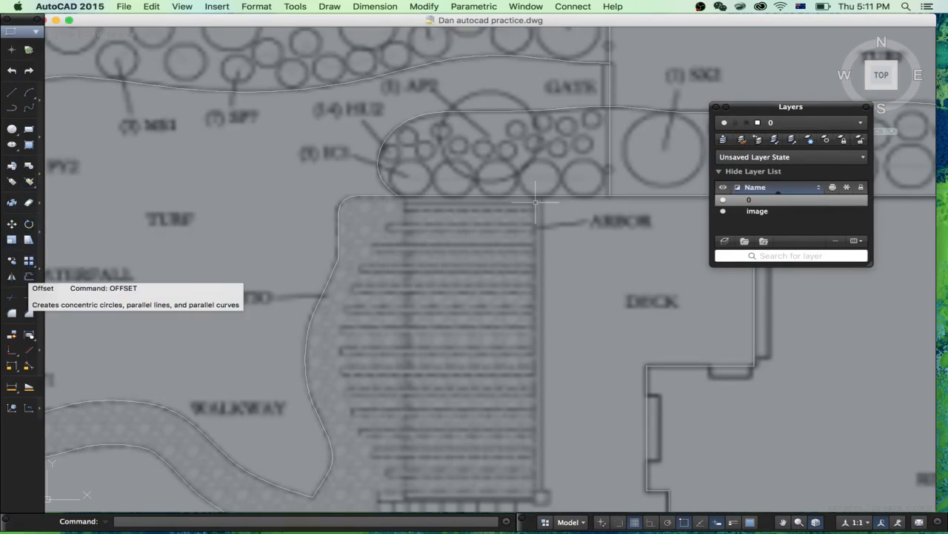
{"action": "scroll", "coordinate": [371, 253], "scroll_direction": "down", "scroll_amount": 3}
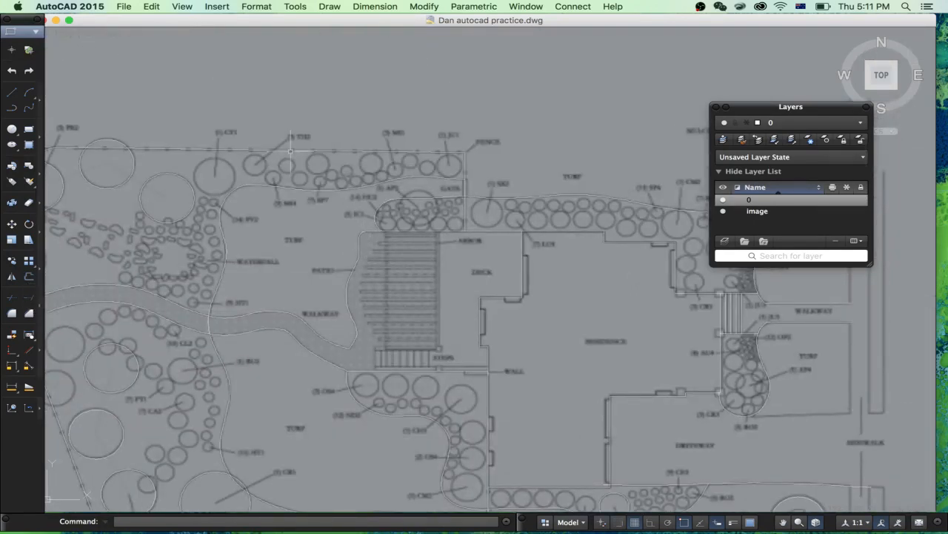
{"action": "scroll", "coordinate": [291, 160], "scroll_direction": "down", "scroll_amount": 3}
{"action": "scroll", "coordinate": [415, 275], "scroll_direction": "up", "scroll_amount": 5}
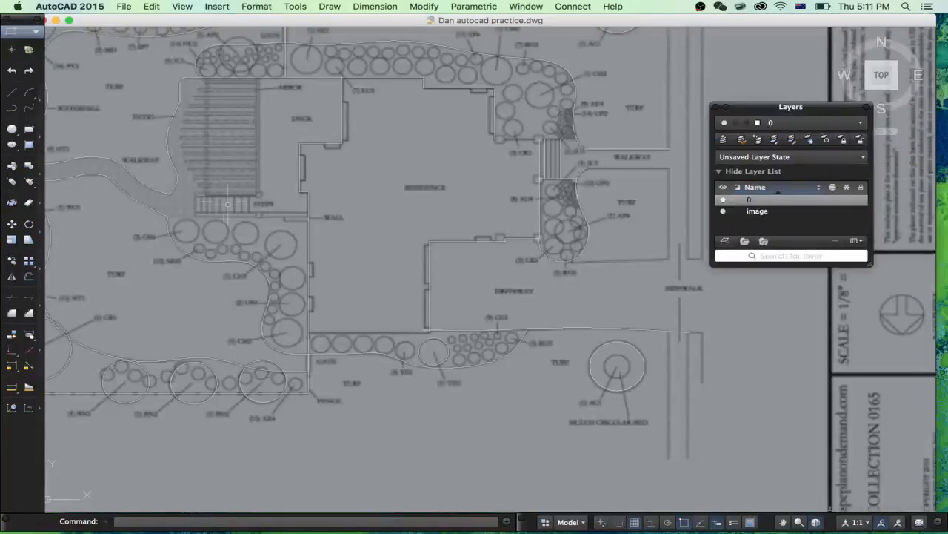
{"action": "scroll", "coordinate": [449, 226], "scroll_direction": "up", "scroll_amount": 4}
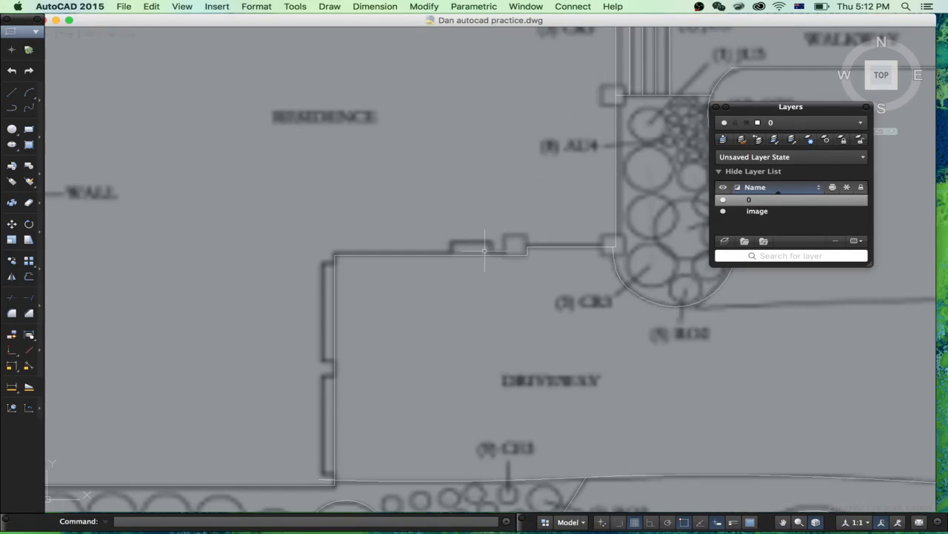
- Trim the overhanging west end of the driveway's south edge line back to the residence wall
{"action": "scroll", "coordinate": [485, 250], "scroll_direction": "down", "scroll_amount": 6}
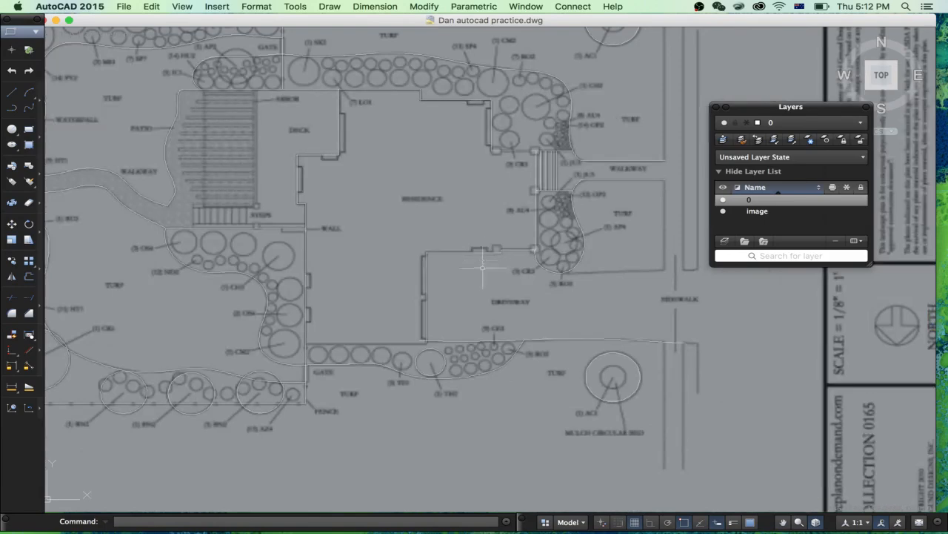
{"action": "scroll", "coordinate": [425, 351], "scroll_direction": "up", "scroll_amount": 6}
{"action": "left_click", "coordinate": [449, 323]}
{"action": "left_click", "coordinate": [399, 288]}
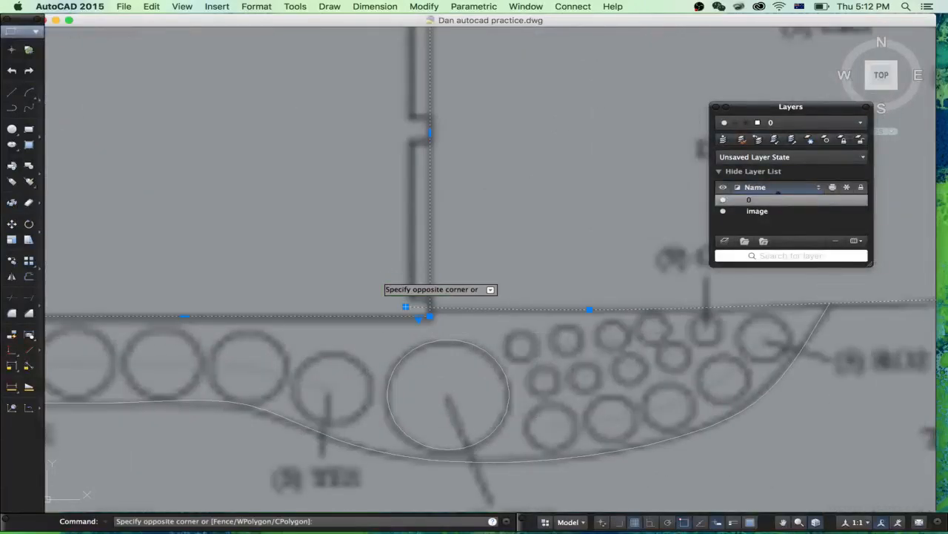
{"action": "type", "text": "tr"}
{"action": "key", "text": "Return"}
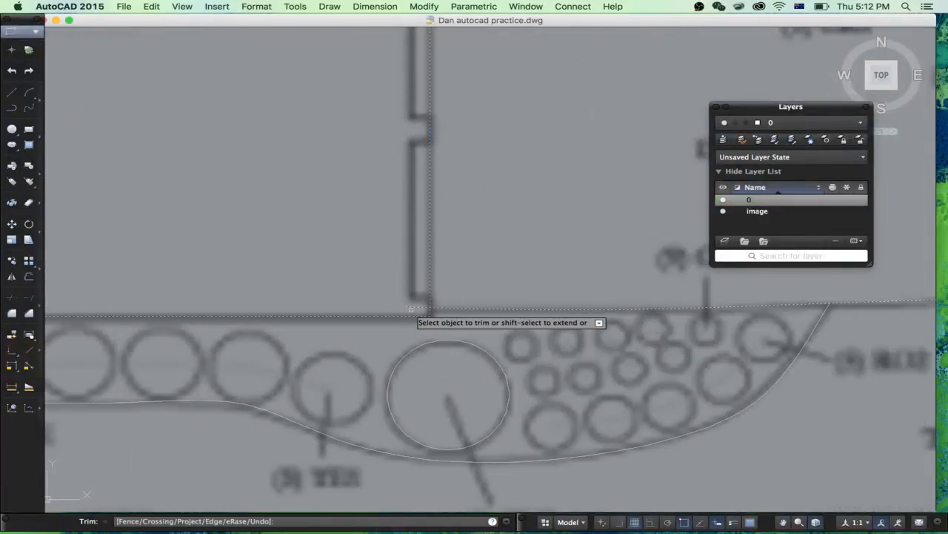
{"action": "left_click", "coordinate": [413, 304]}
{"action": "key", "text": "Escape"}
{"action": "scroll", "coordinate": [286, 232], "scroll_direction": "down", "scroll_amount": 10}
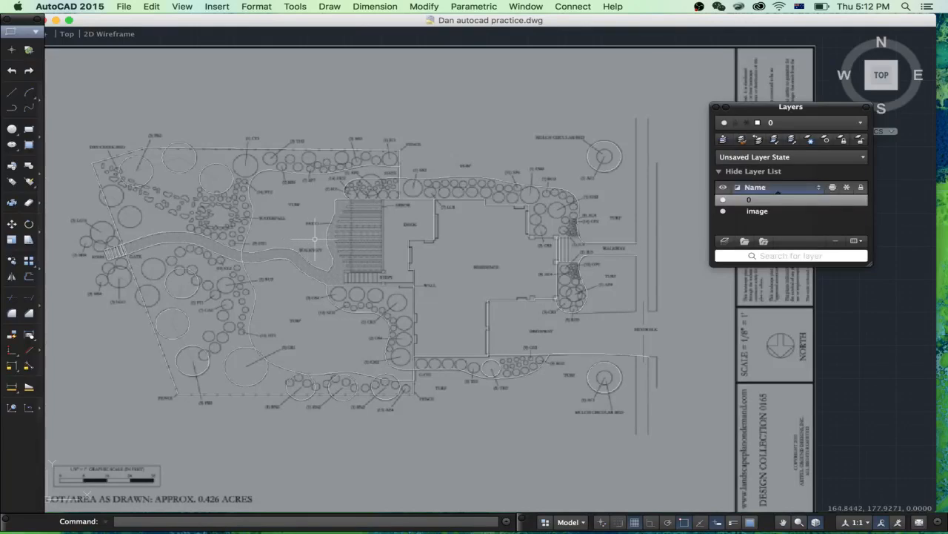
{"action": "scroll", "coordinate": [368, 256], "scroll_direction": "up", "scroll_amount": 5}
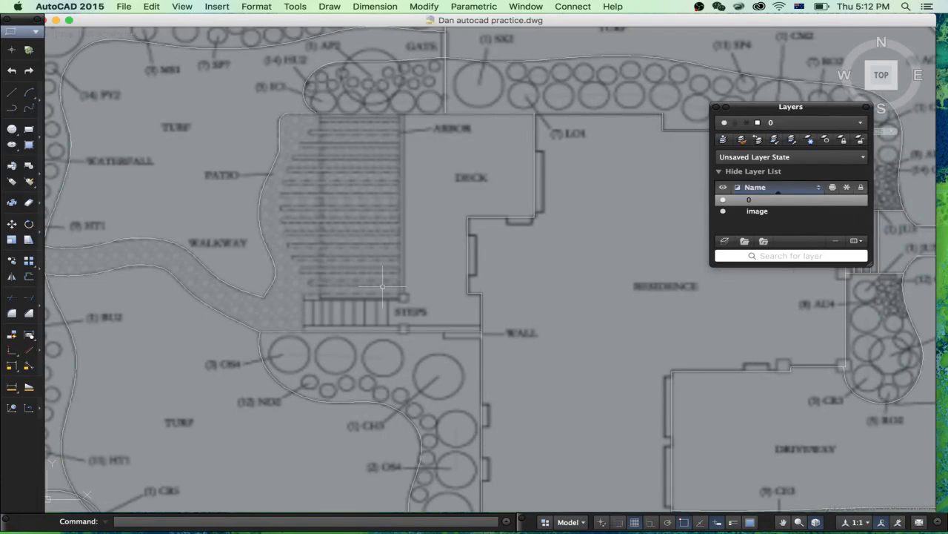
{"action": "scroll", "coordinate": [382, 286], "scroll_direction": "down", "scroll_amount": 8}
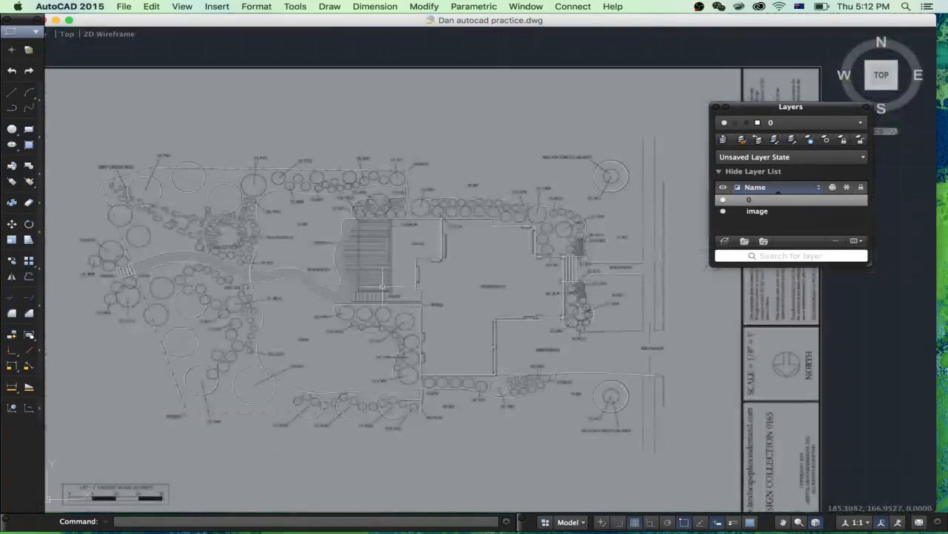
{"action": "scroll", "coordinate": [378, 339], "scroll_direction": "up", "scroll_amount": 3}
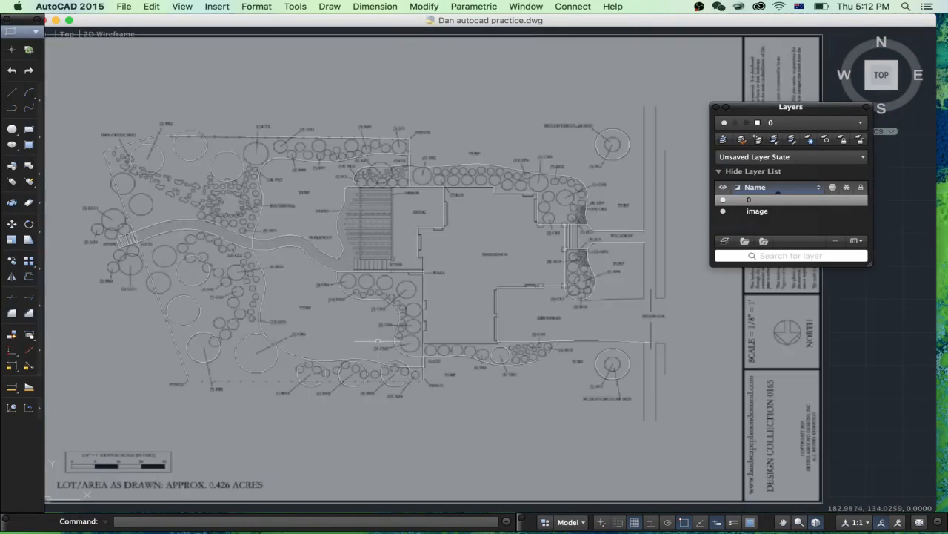
{"action": "scroll", "coordinate": [360, 317], "scroll_direction": "down", "scroll_amount": 3}
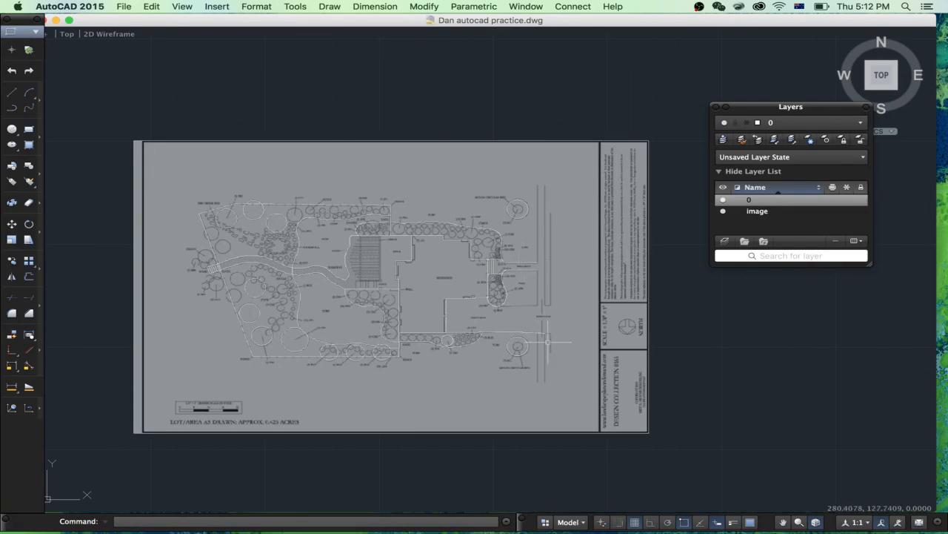
- Enlarge the layer list and create a new layer named trees
{"action": "left_click", "coordinate": [721, 213]}
{"action": "left_click", "coordinate": [721, 213]}
{"action": "left_click_drag", "start_coordinate": [768, 264], "coordinate": [770, 353]}
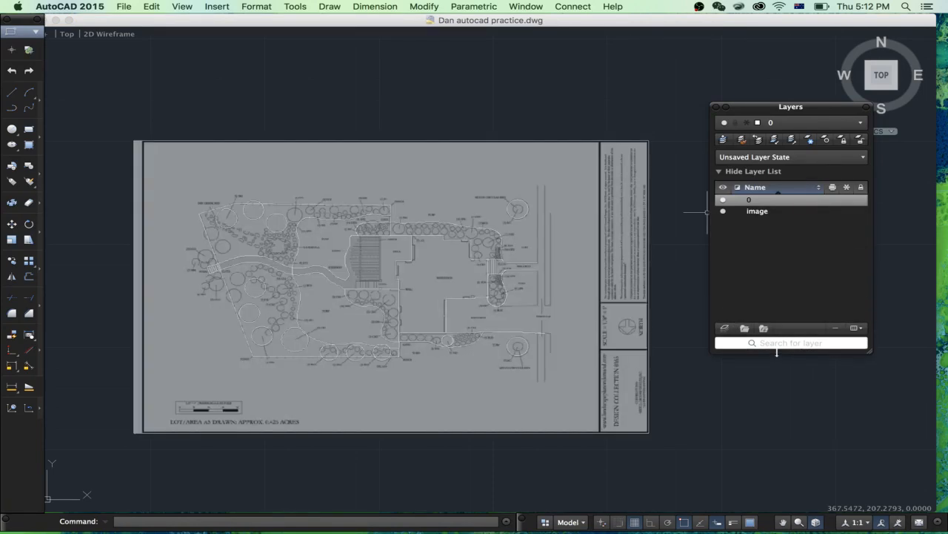
{"action": "left_click", "coordinate": [725, 329]}
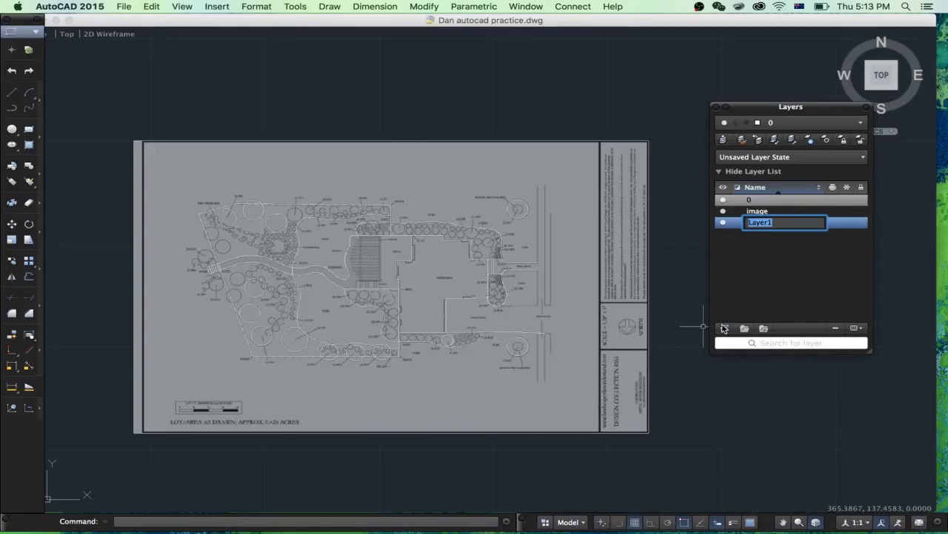
{"action": "type", "text": "trees"}
{"action": "key", "text": "Return"}
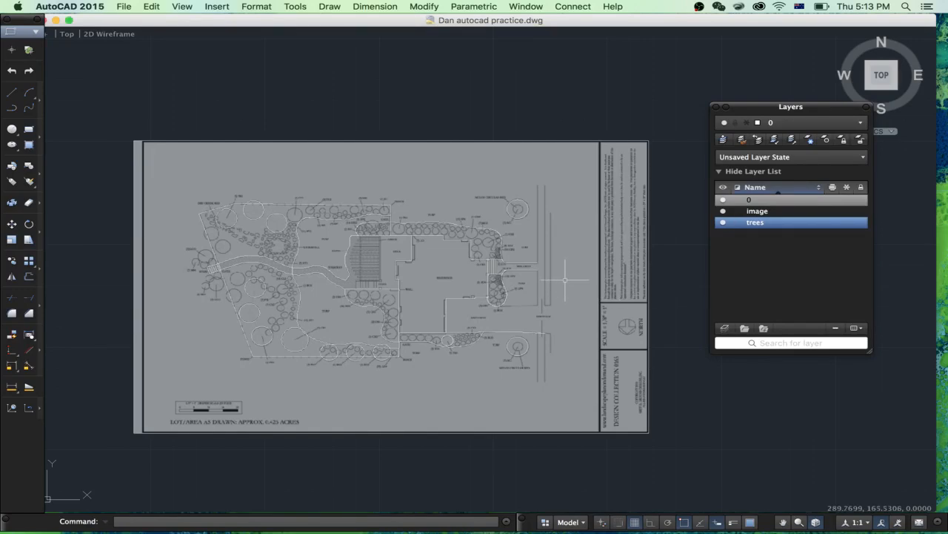
{"action": "left_click", "coordinate": [723, 210]}
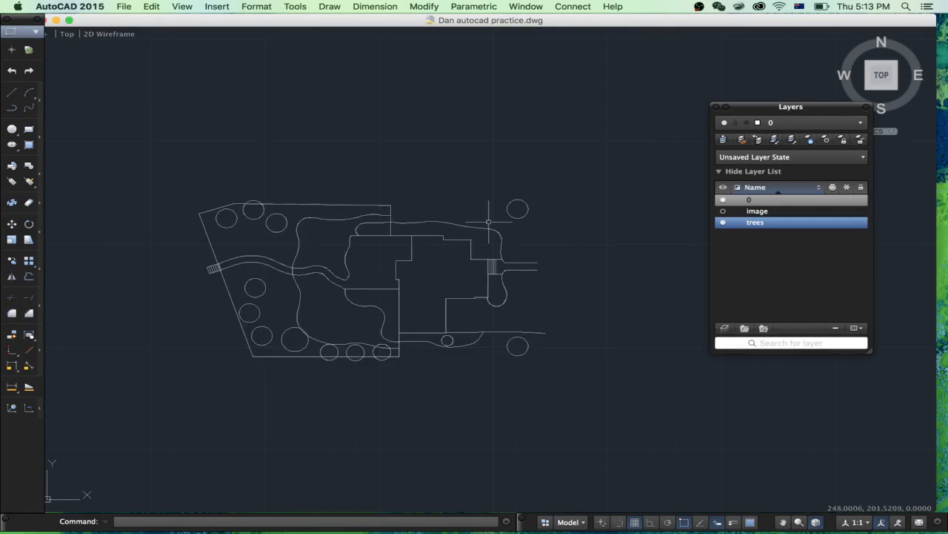
{"action": "scroll", "coordinate": [517, 213], "scroll_direction": "up", "scroll_amount": 2}
{"action": "left_click", "coordinate": [515, 219]}
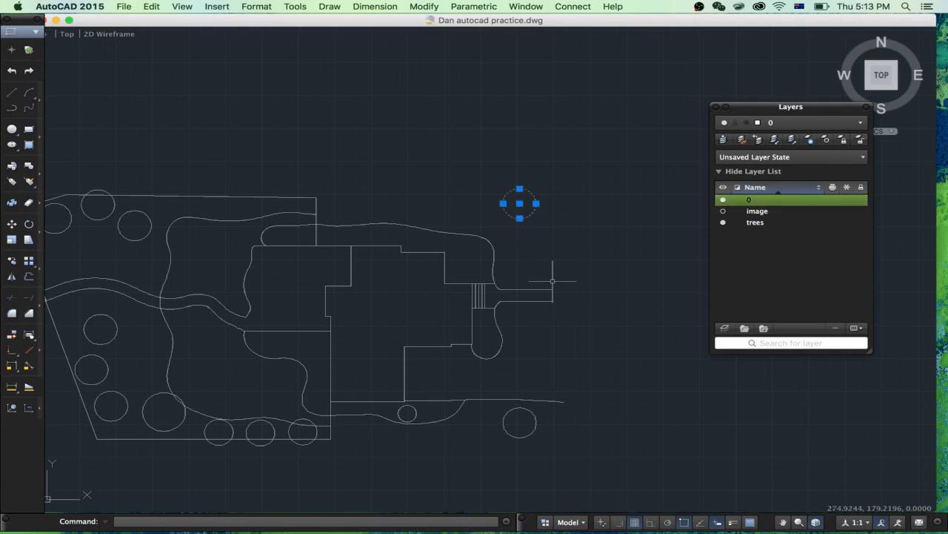
{"action": "left_click", "coordinate": [548, 446]}
{"action": "left_click", "coordinate": [511, 421]}
{"action": "left_click", "coordinate": [305, 446]}
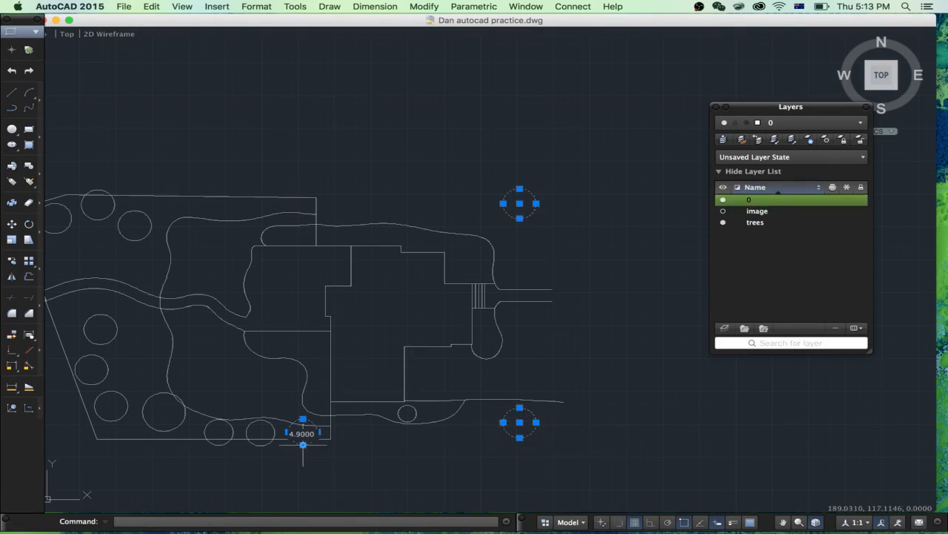
{"action": "left_click", "coordinate": [261, 446]}
{"action": "left_click", "coordinate": [219, 445]}
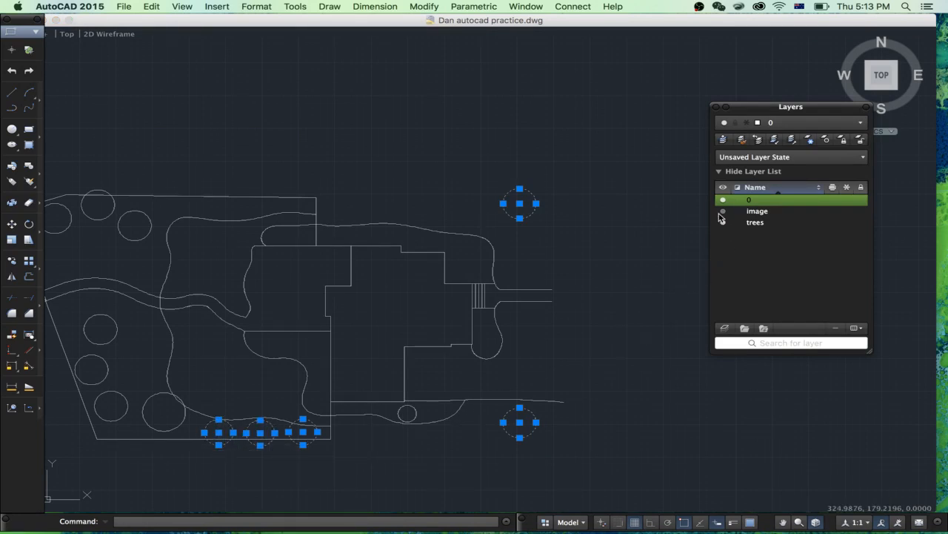
{"action": "left_click", "coordinate": [723, 211]}
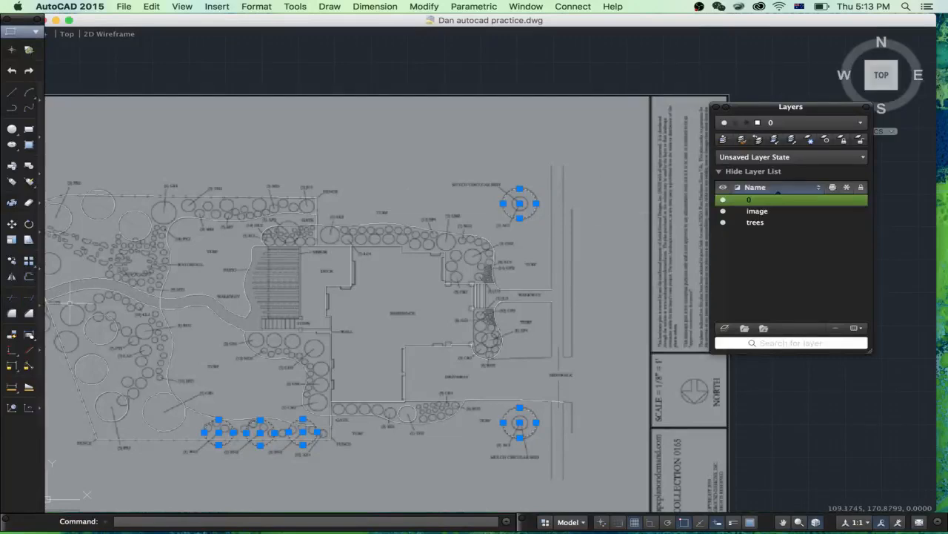
{"action": "scroll", "coordinate": [98, 326], "scroll_direction": "up", "scroll_amount": 3}
{"action": "scroll", "coordinate": [192, 341], "scroll_direction": "down", "scroll_amount": 5}
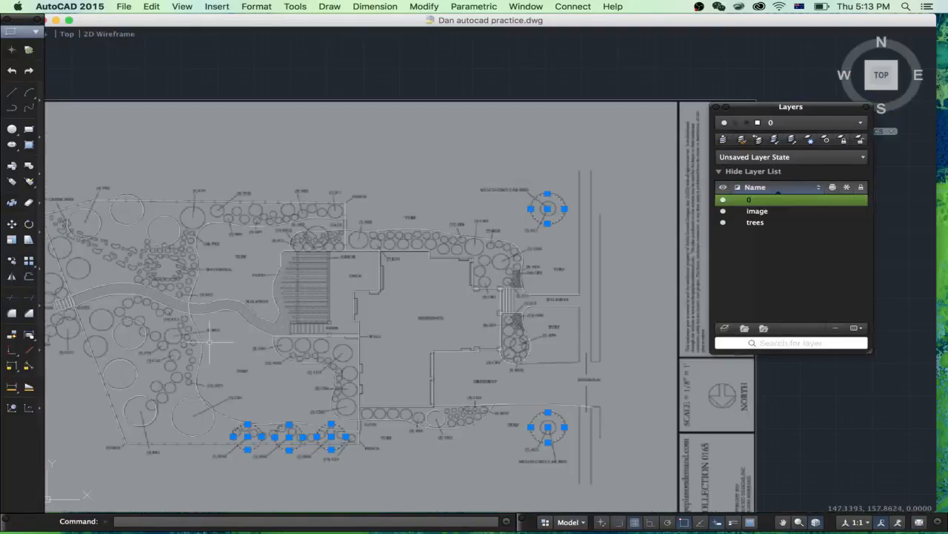
{"action": "scroll", "coordinate": [267, 338], "scroll_direction": "up", "scroll_amount": 3}
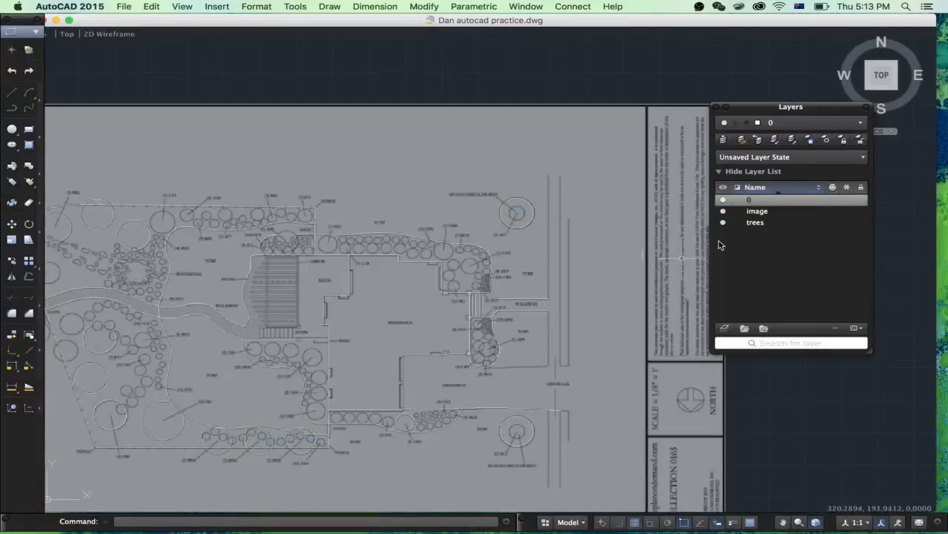
- Hide the image layer and select the traced tree circle northeast of the residence
{"action": "left_click", "coordinate": [723, 211]}
{"action": "scroll", "coordinate": [496, 234], "scroll_direction": "down", "scroll_amount": 2}
{"action": "scroll", "coordinate": [490, 234], "scroll_direction": "up", "scroll_amount": 2}
{"action": "left_click", "coordinate": [552, 239]}
{"action": "left_click", "coordinate": [525, 213]}
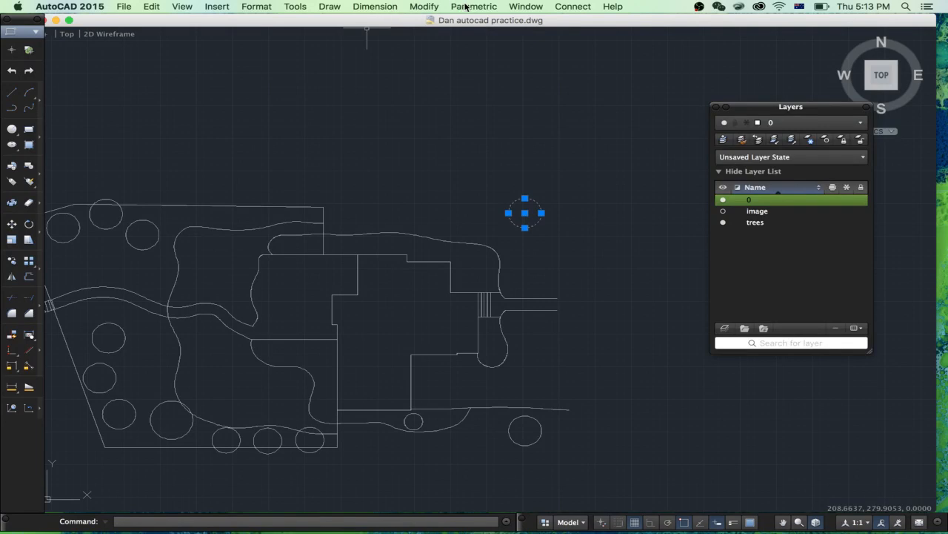
{"action": "left_click", "coordinate": [249, 6]}
{"action": "mouse_move", "coordinate": [215, 6]}
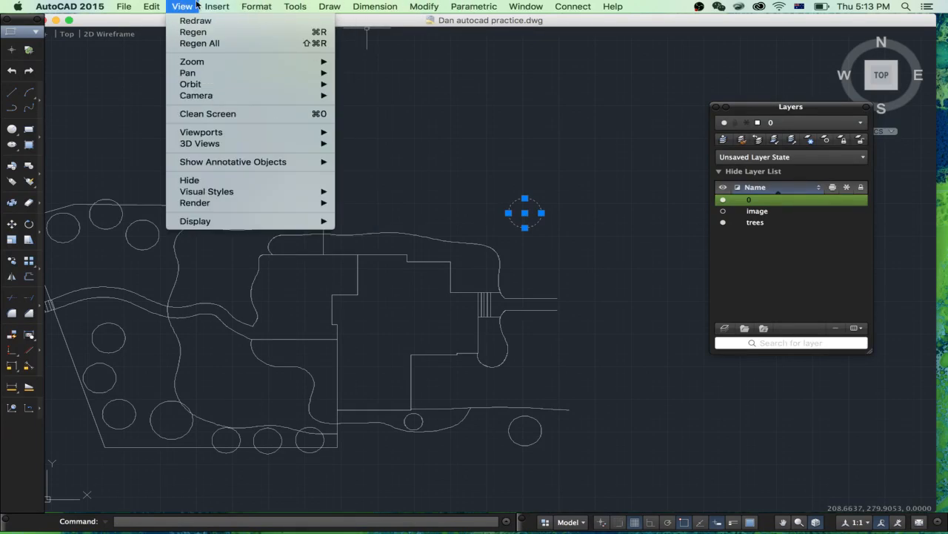
{"action": "mouse_move", "coordinate": [165, 5]}
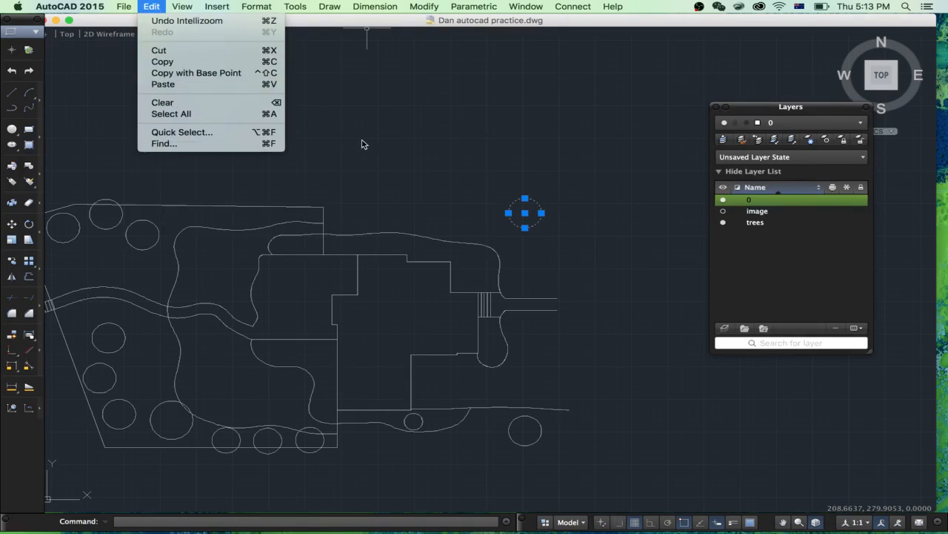
{"action": "left_click", "coordinate": [389, 145]}
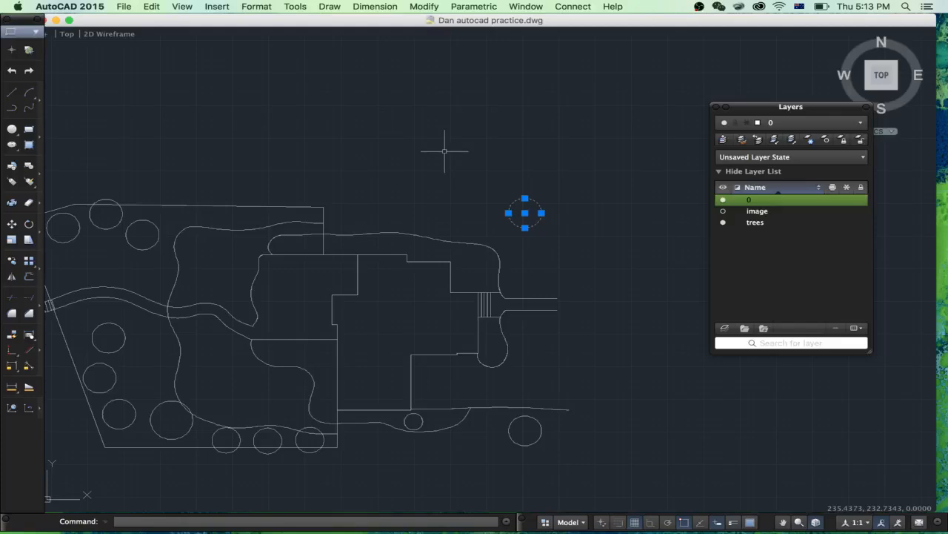
- Try to select all circles similar to the selected northeast tree circle with the SELECT and SIMILAR commands
{"action": "type", "text": "SELECT"}
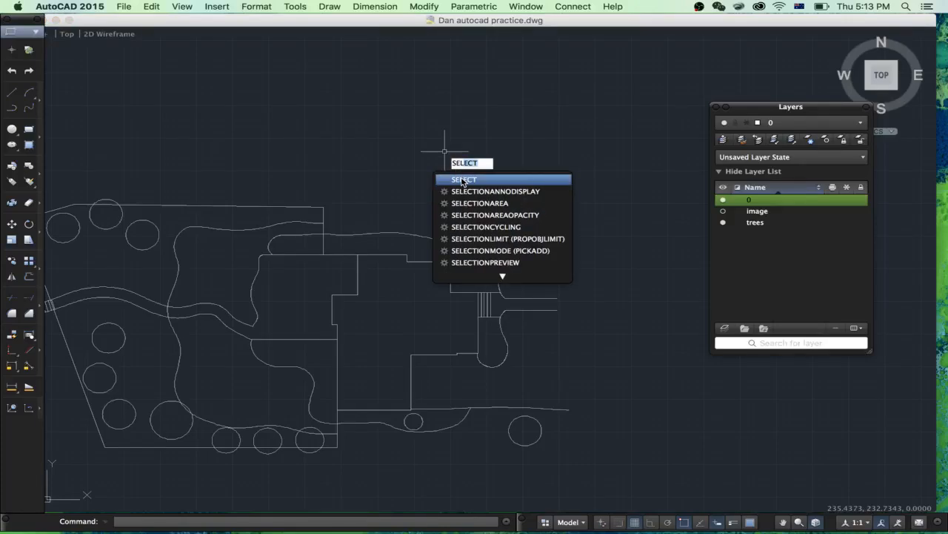
{"action": "key", "text": "Return"}
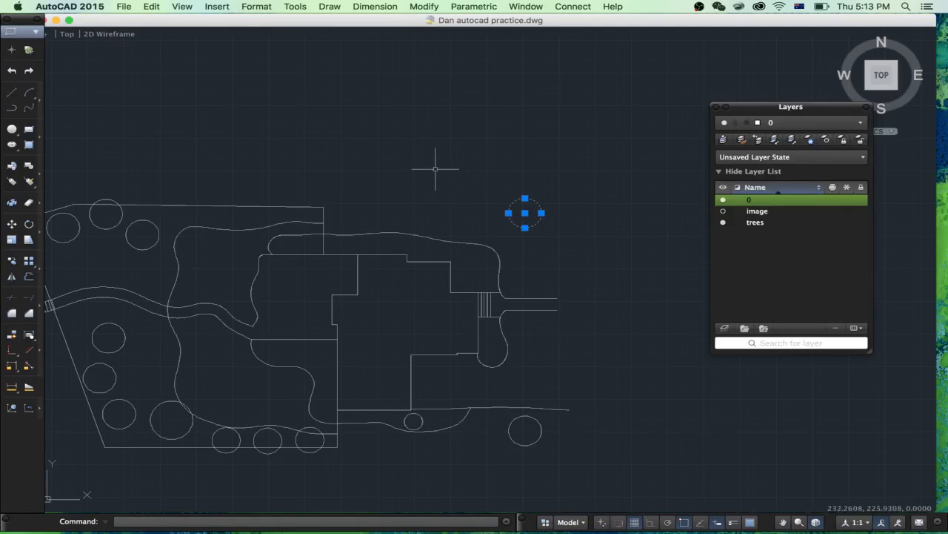
{"action": "type", "text": "sELECT"}
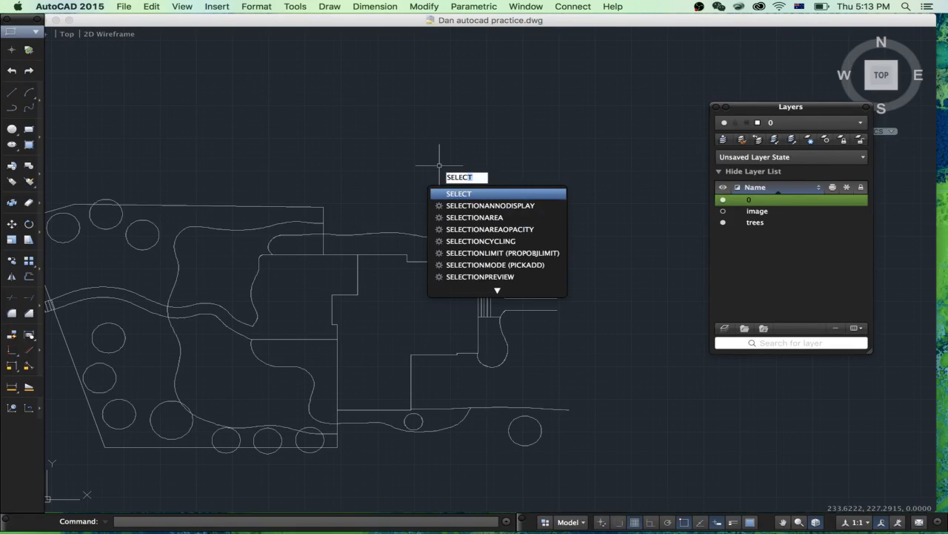
{"action": "key", "text": "BackSpace"}
{"action": "key", "text": "BackSpace"}
{"action": "key", "text": "BackSpace"}
{"action": "type", "text": "similar"}
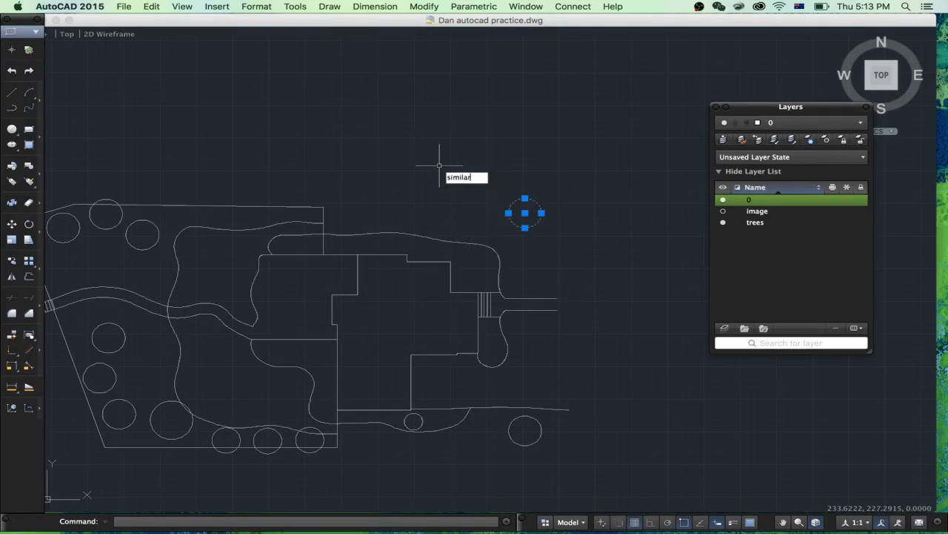
{"action": "key", "text": "Return"}
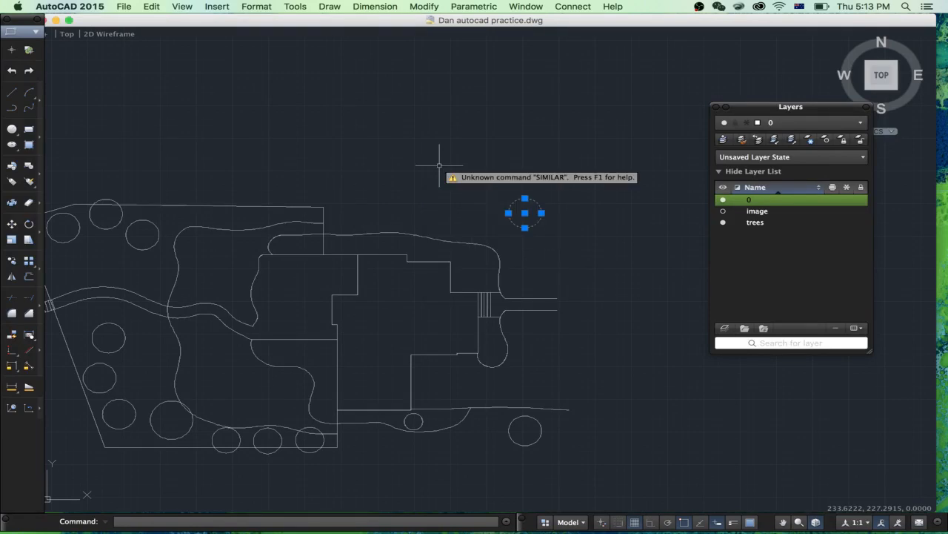
{"action": "key", "text": "Escape"}
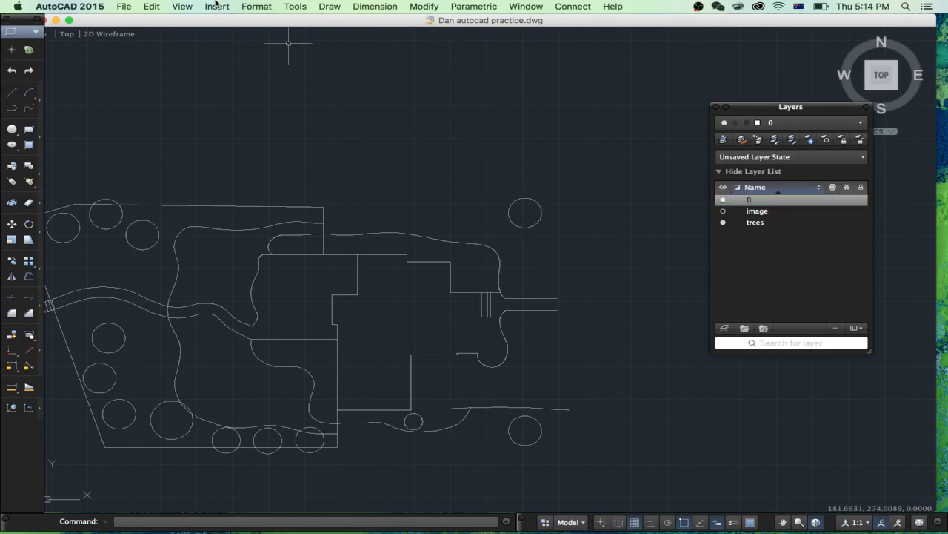
{"action": "left_click", "coordinate": [159, 6]}
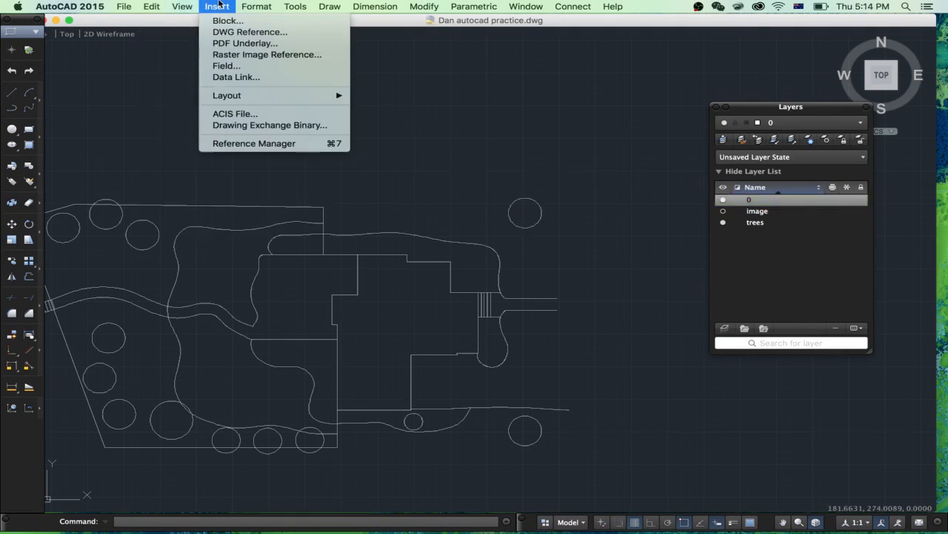
{"action": "mouse_move", "coordinate": [296, 6]}
{"action": "mouse_move", "coordinate": [326, 4]}
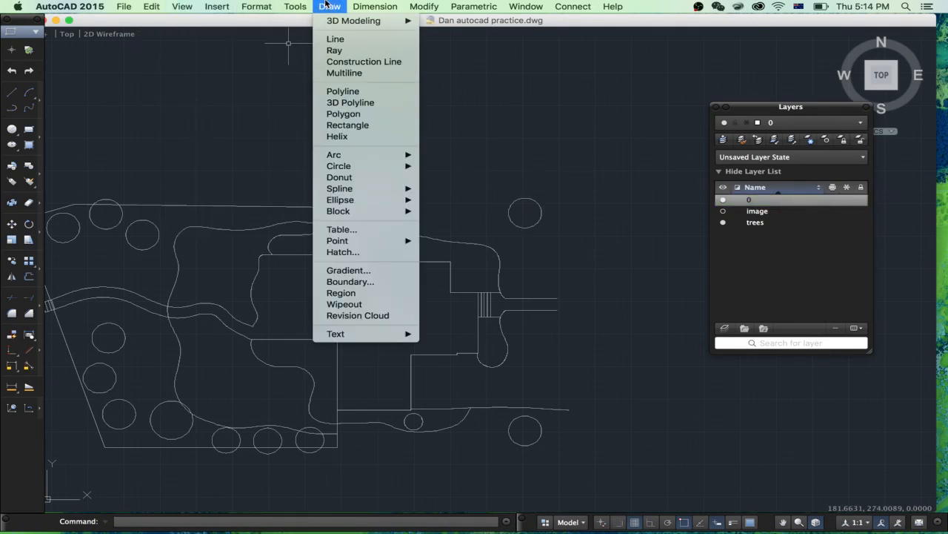
{"action": "mouse_move", "coordinate": [398, 6]}
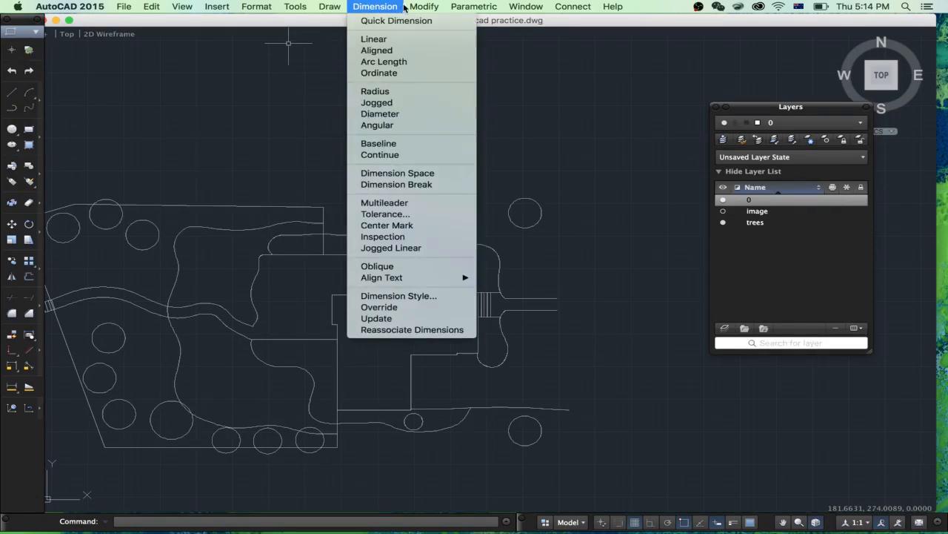
{"action": "mouse_move", "coordinate": [427, 6]}
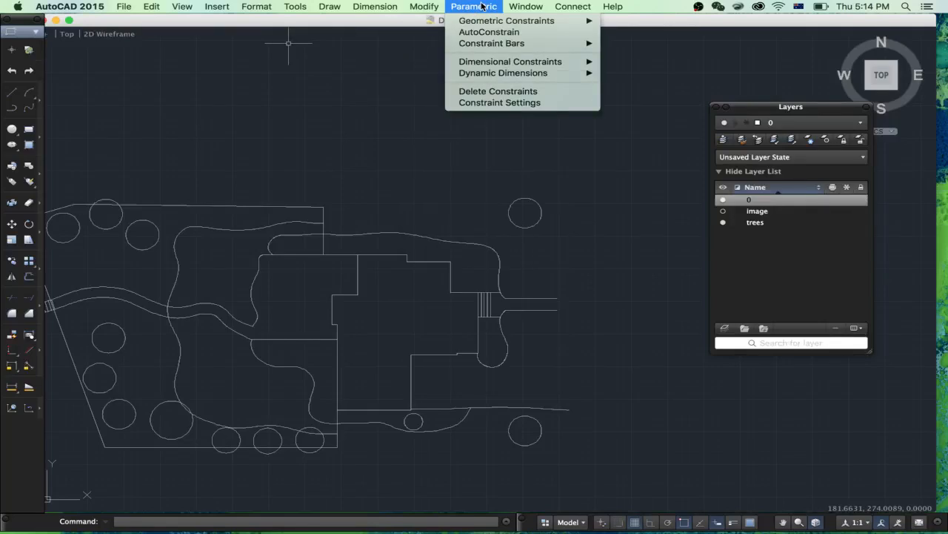
{"action": "left_click", "coordinate": [407, 105]}
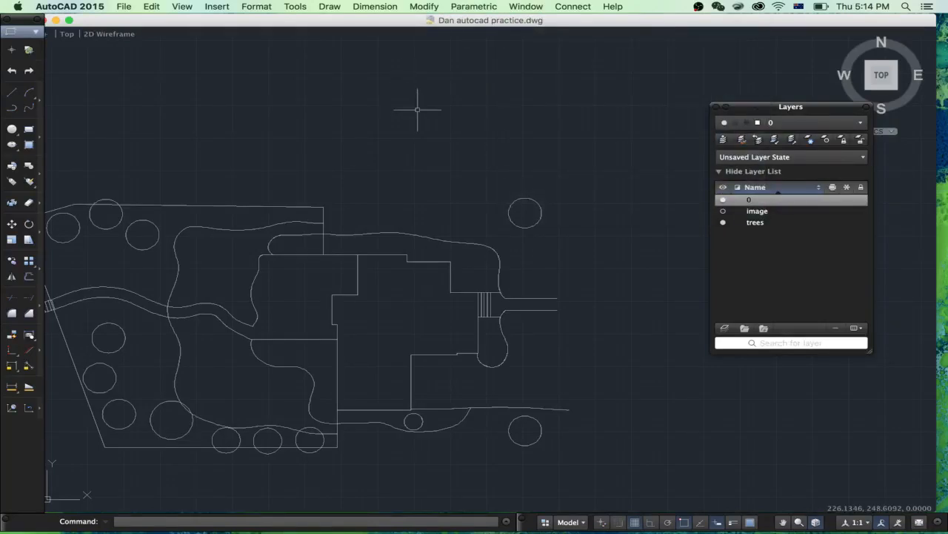
{"action": "type", "text": "SE"}
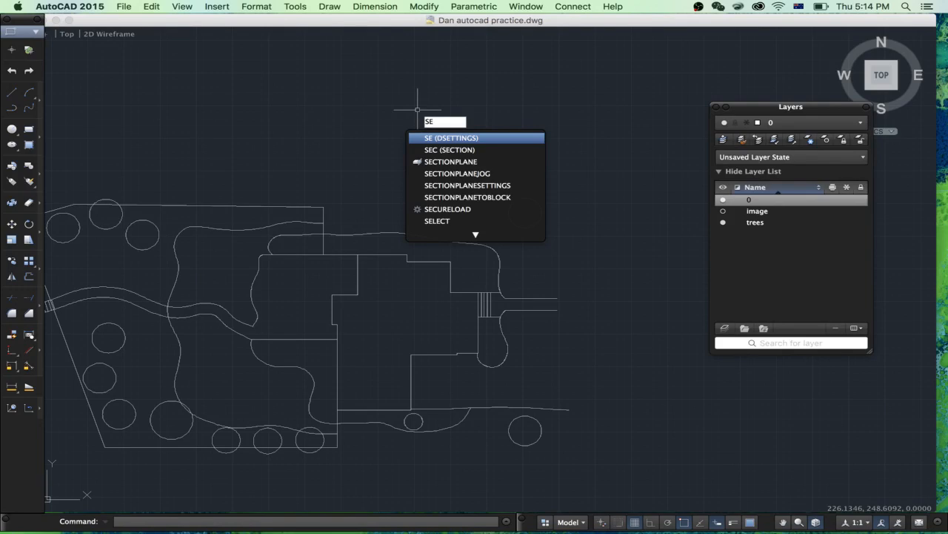
{"action": "type", "text": "LECT"}
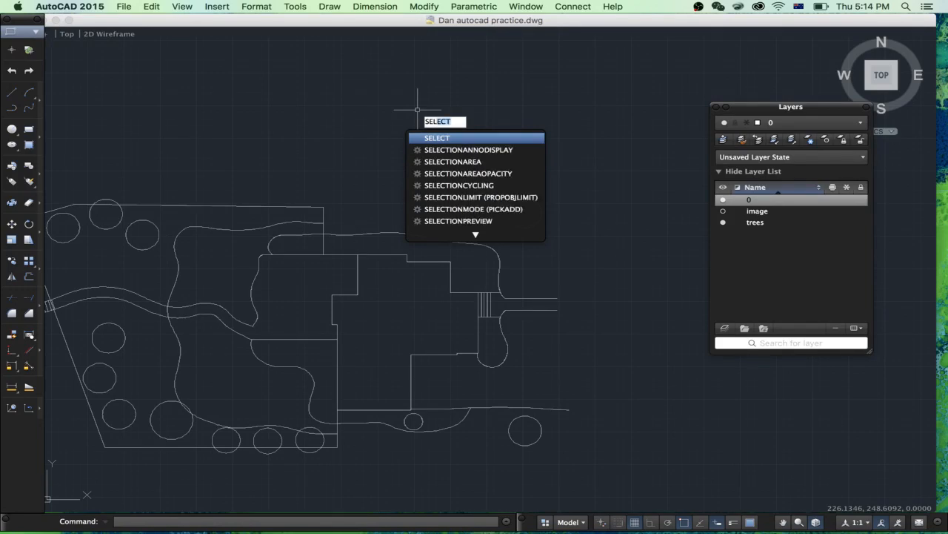
{"action": "key", "text": "Return"}
{"action": "type", "text": "sim"}
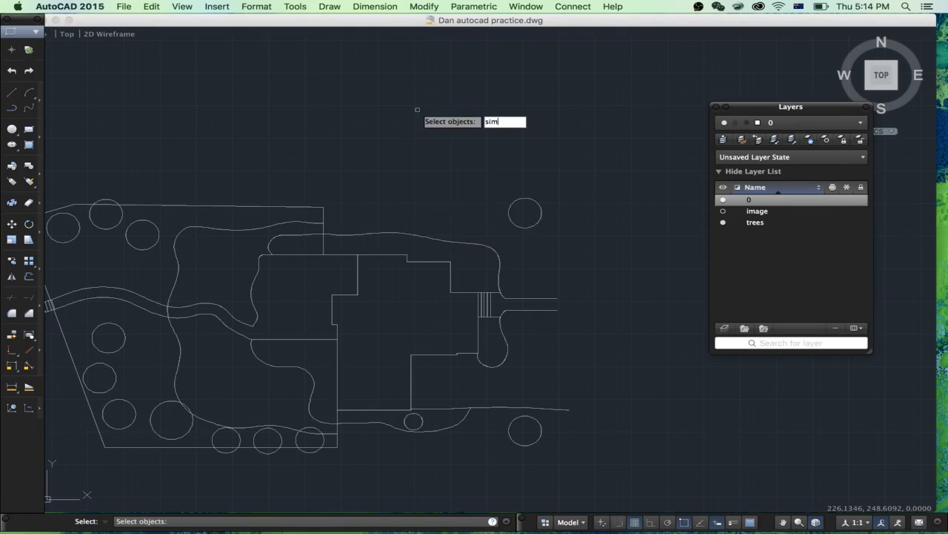
{"action": "key", "text": "Escape"}
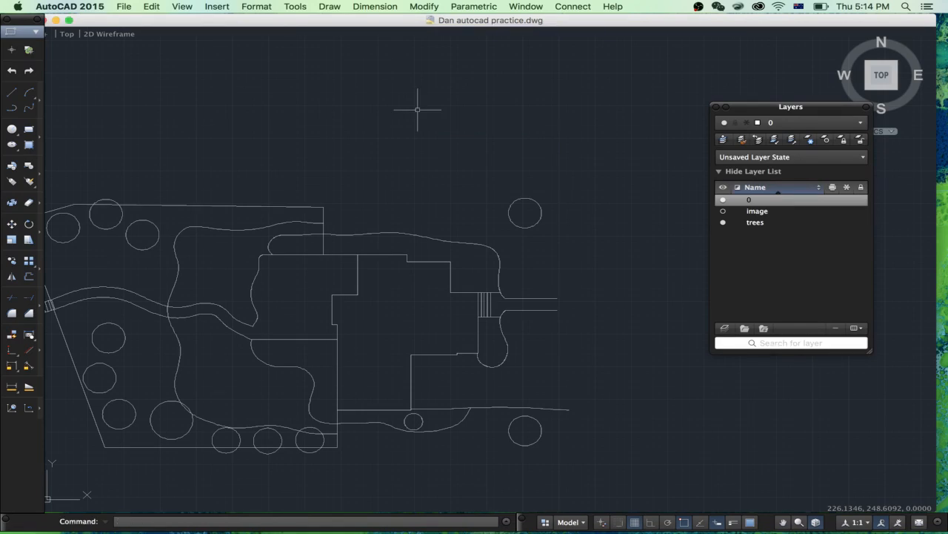
{"action": "type", "text": "sel"}
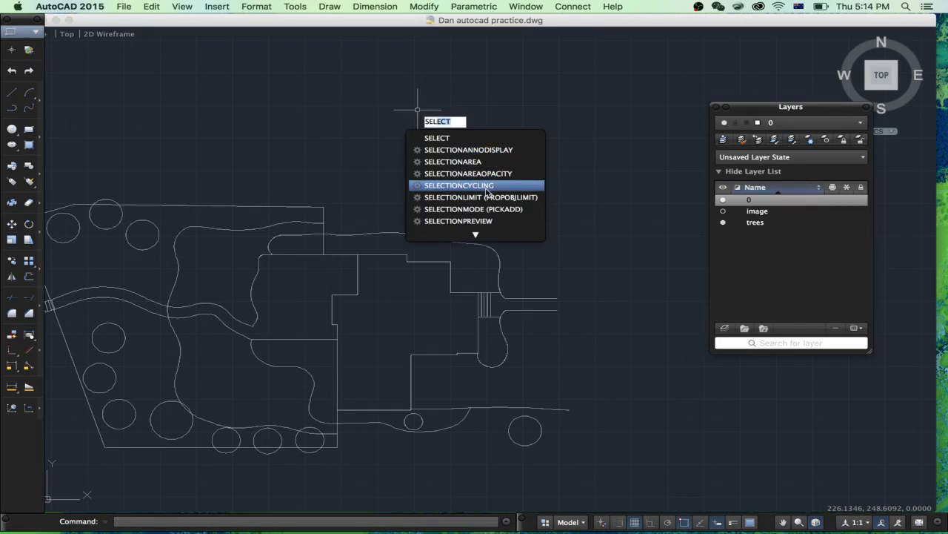
{"action": "mouse_move", "coordinate": [475, 234]}
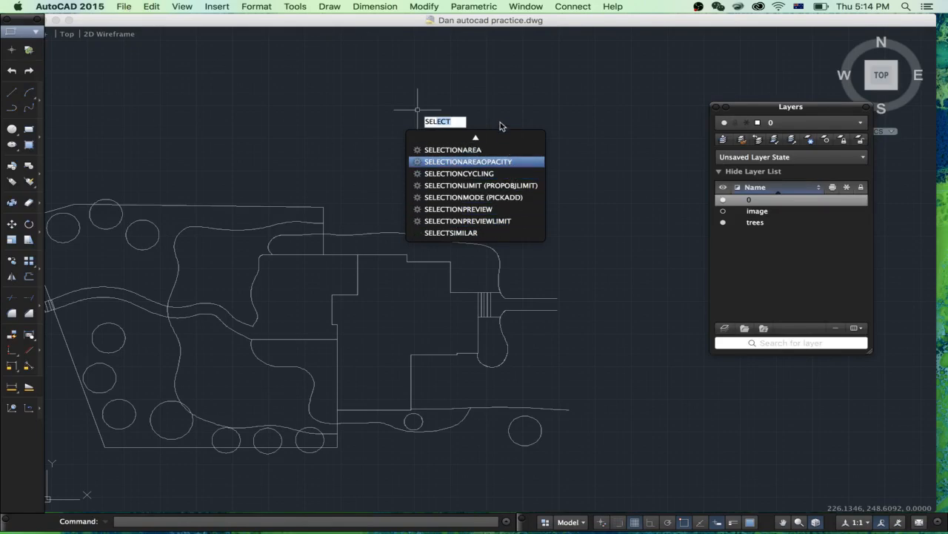
{"action": "left_click", "coordinate": [504, 108]}
{"action": "left_click", "coordinate": [503, 124]}
- Try to select all tree circles by running SELECTSIMILAR and picking the circle northeast of the residence
{"action": "type", "text": "SEL"}
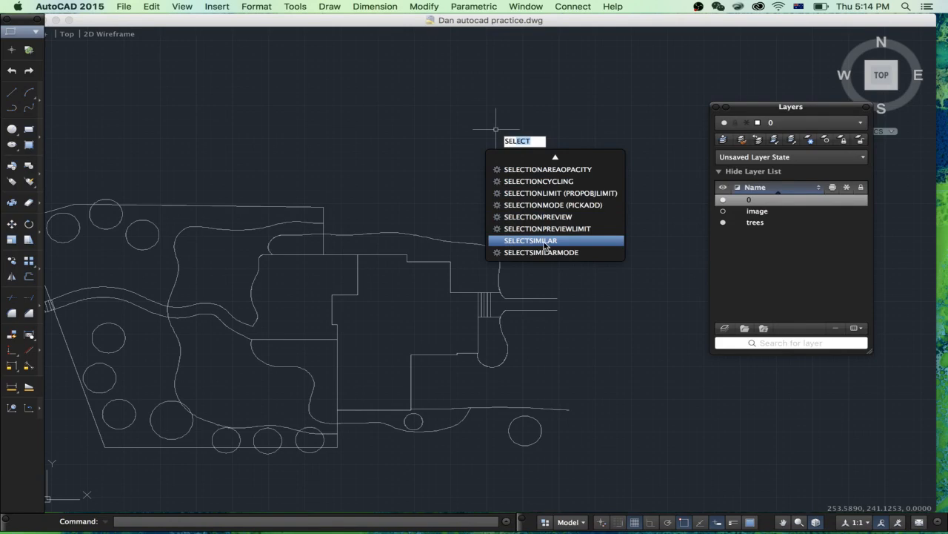
{"action": "left_click", "coordinate": [546, 244]}
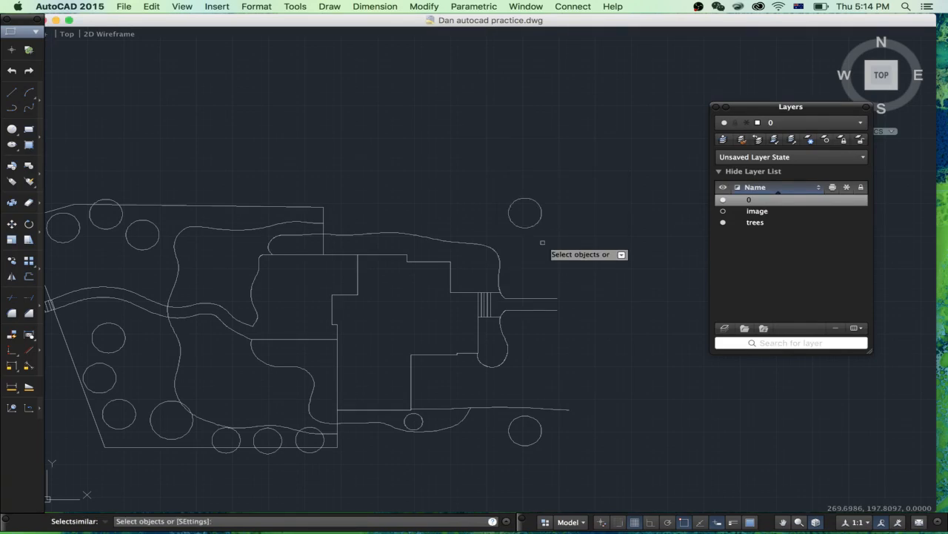
{"action": "left_click", "coordinate": [539, 214]}
{"action": "left_click", "coordinate": [529, 220]}
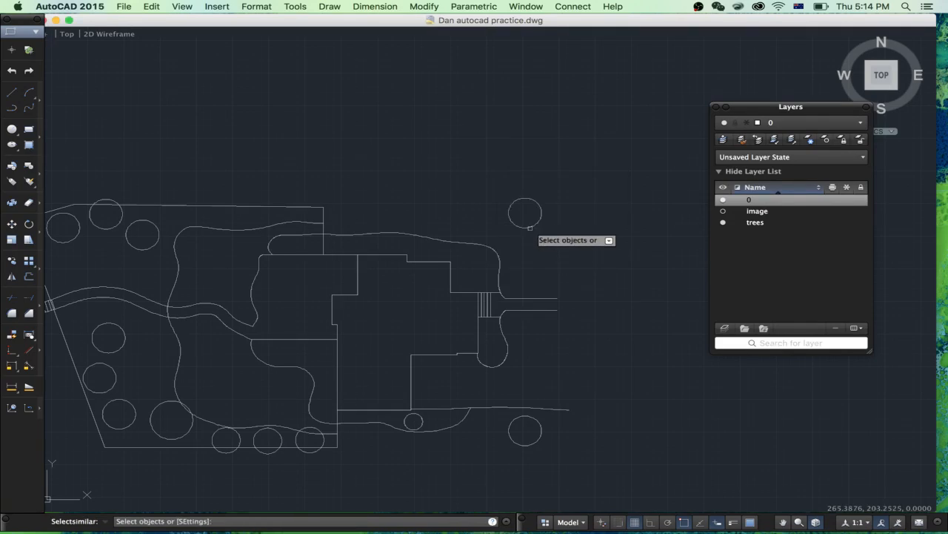
{"action": "key", "text": "Return"}
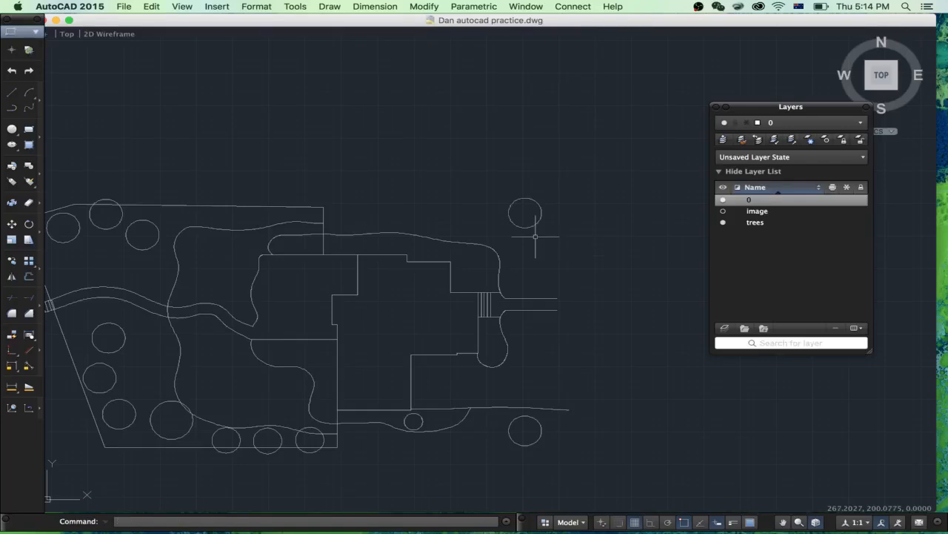
- Select all circles similar to the preselected northeast tree circle with SELECTSIMILAR, and clear the selection after viewing it
{"action": "left_click", "coordinate": [553, 234]}
{"action": "left_click", "coordinate": [523, 217]}
{"action": "type", "text": "sel"}
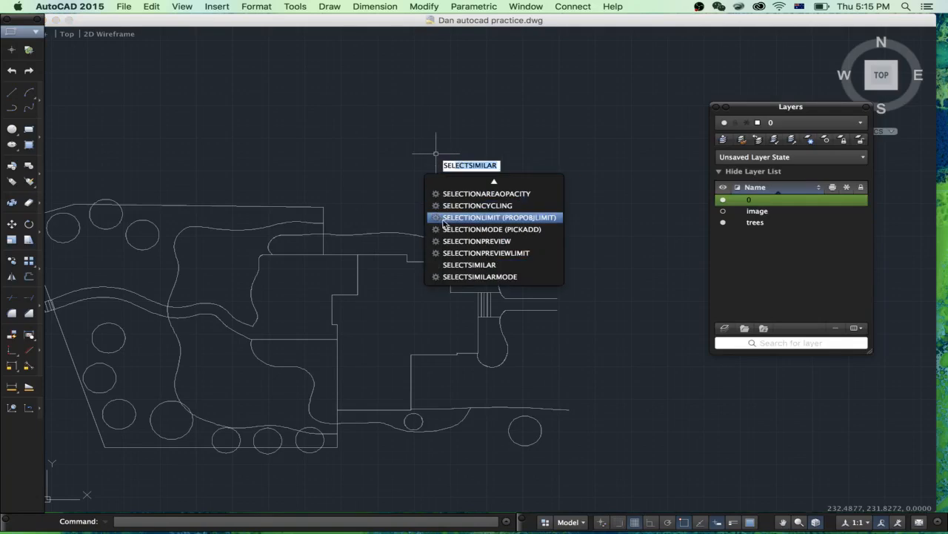
{"action": "left_click", "coordinate": [470, 264]}
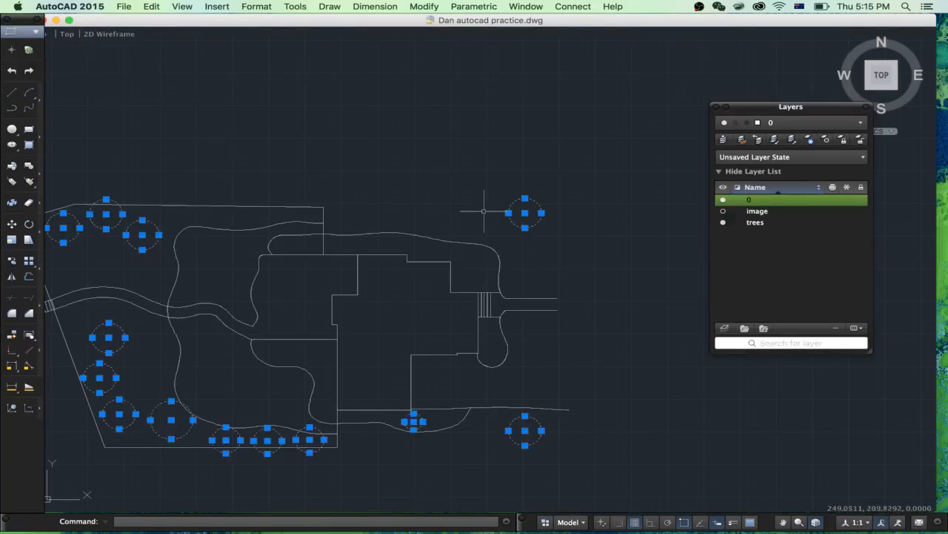
{"action": "scroll", "coordinate": [466, 200], "scroll_direction": "down", "scroll_amount": 2}
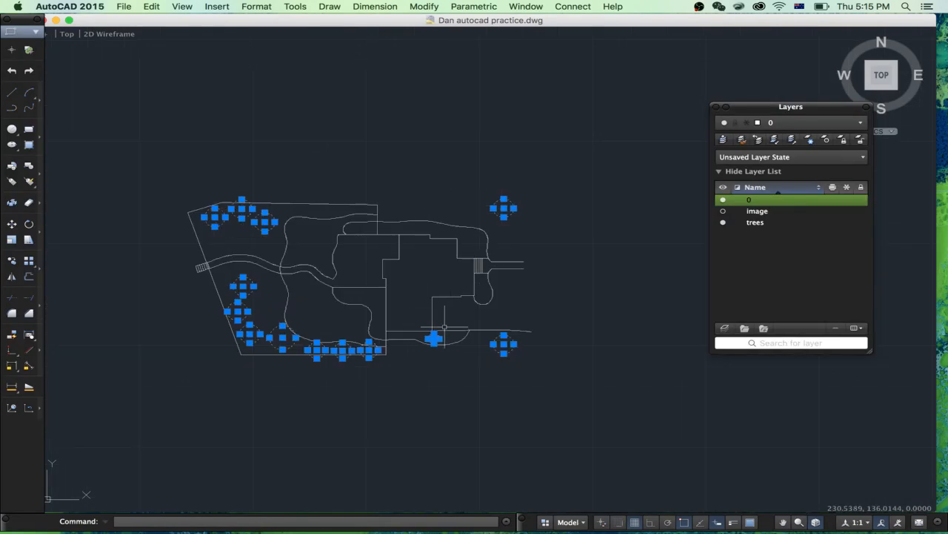
{"action": "scroll", "coordinate": [424, 335], "scroll_direction": "up", "scroll_amount": 2}
{"action": "scroll", "coordinate": [424, 335], "scroll_direction": "down", "scroll_amount": 4}
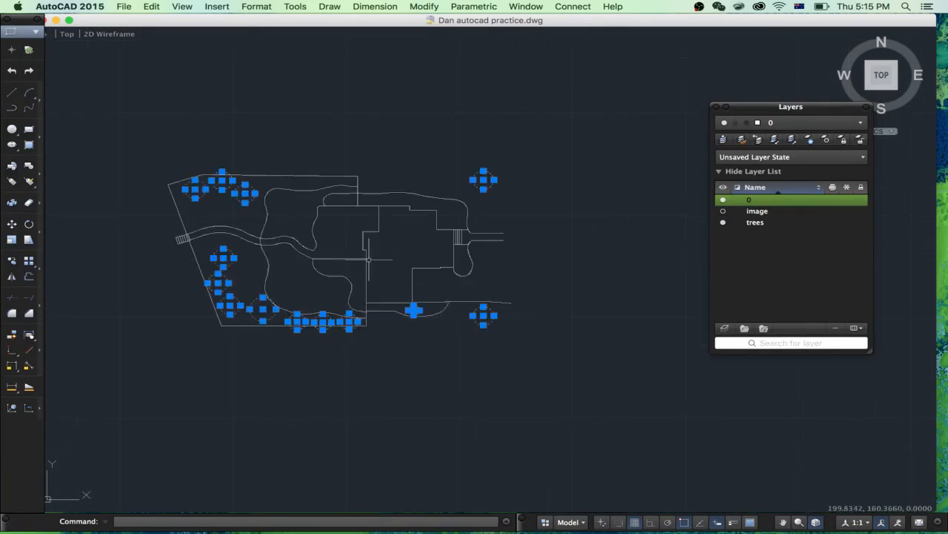
{"action": "scroll", "coordinate": [361, 199], "scroll_direction": "up", "scroll_amount": 2}
{"action": "key", "text": "Escape"}
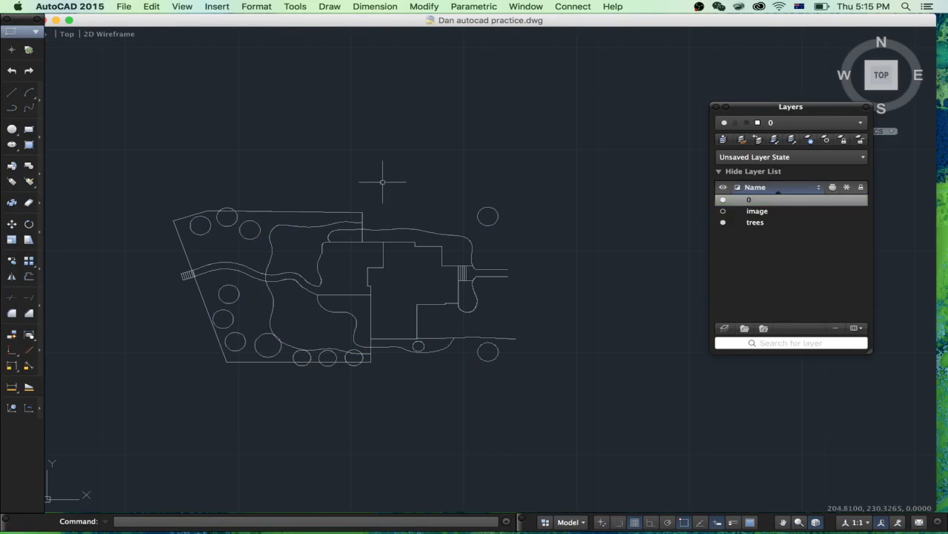
- Select the middle tree circle in the plan's northwest corner and extend the selection to all similar circles with SELECTSIMILAR
{"action": "left_click", "coordinate": [224, 225]}
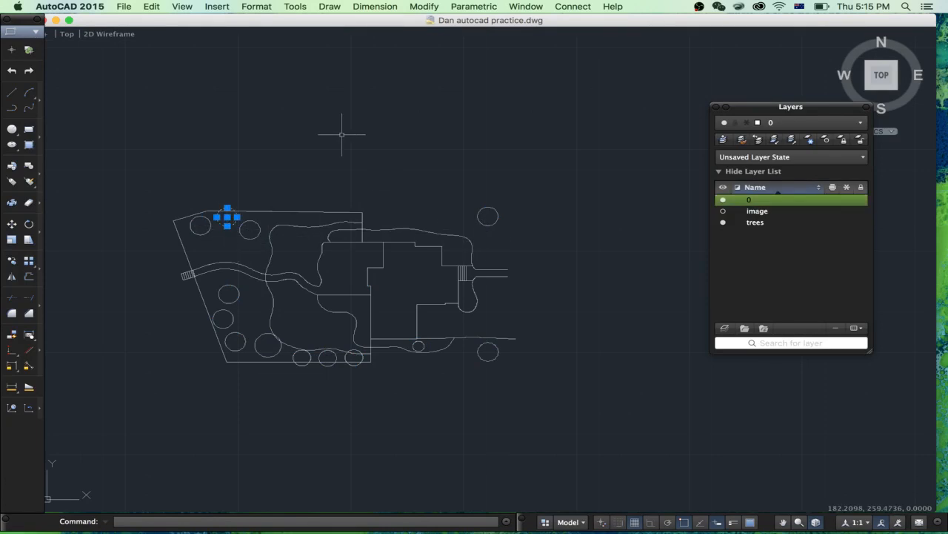
{"action": "type", "text": "sel"}
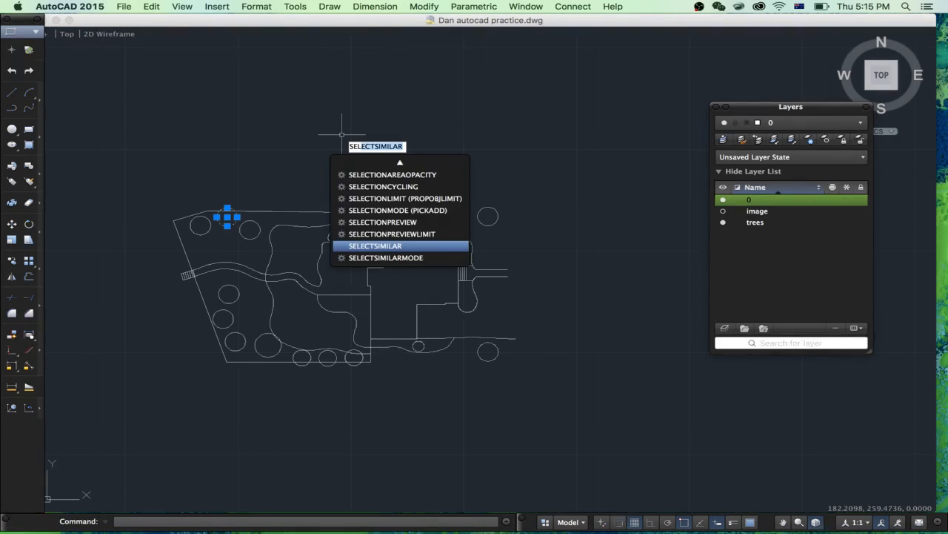
{"action": "scroll", "coordinate": [382, 215], "scroll_direction": "up", "scroll_amount": 2}
{"action": "scroll", "coordinate": [384, 215], "scroll_direction": "down", "scroll_amount": 1}
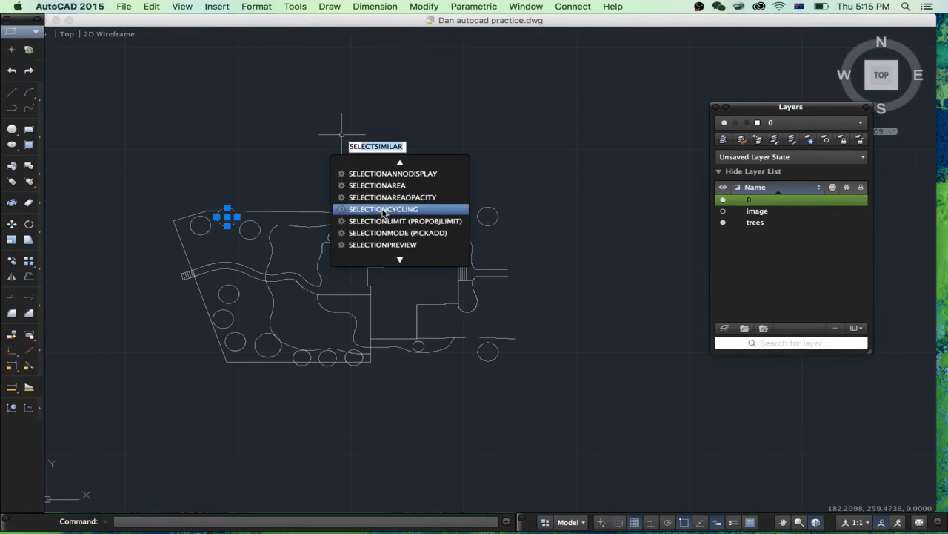
{"action": "scroll", "coordinate": [389, 234], "scroll_direction": "down", "scroll_amount": 2}
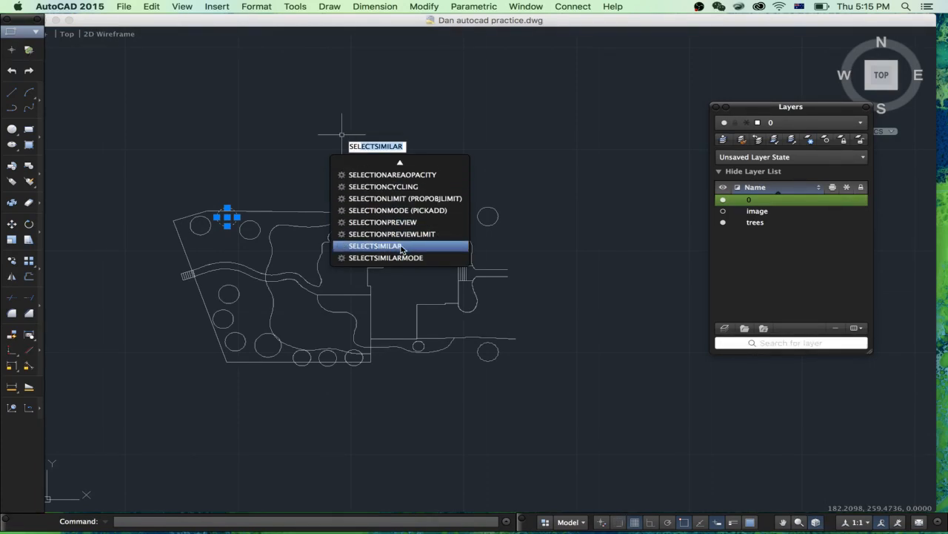
{"action": "left_click", "coordinate": [385, 245]}
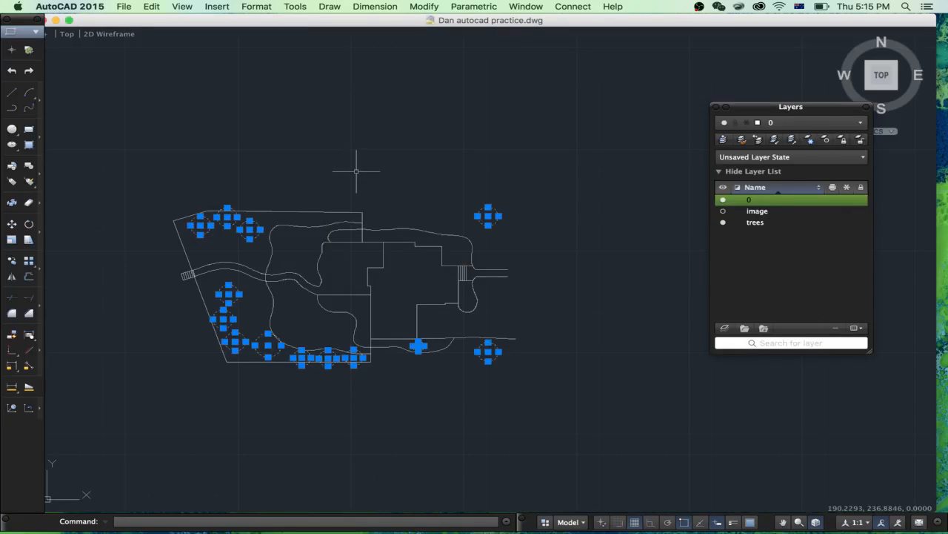
- Move the selected tree circles to the trees layer, set that layer's color to Green, and clear the selection
{"action": "left_click", "coordinate": [790, 124]}
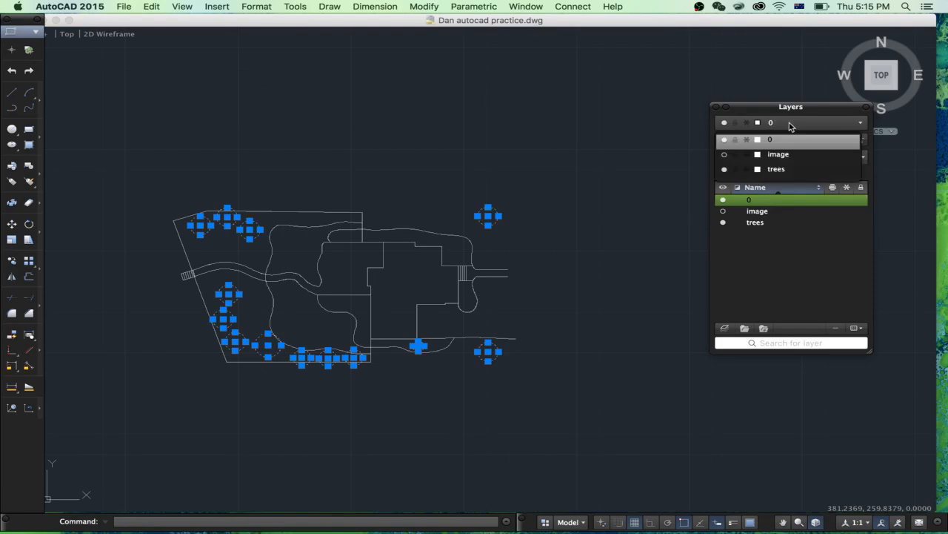
{"action": "left_click", "coordinate": [799, 177]}
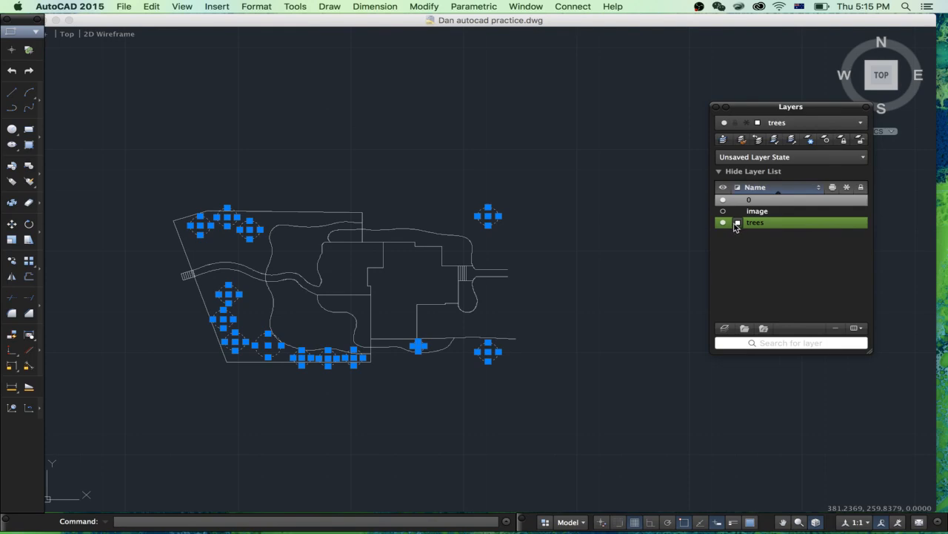
{"action": "left_click", "coordinate": [738, 223]}
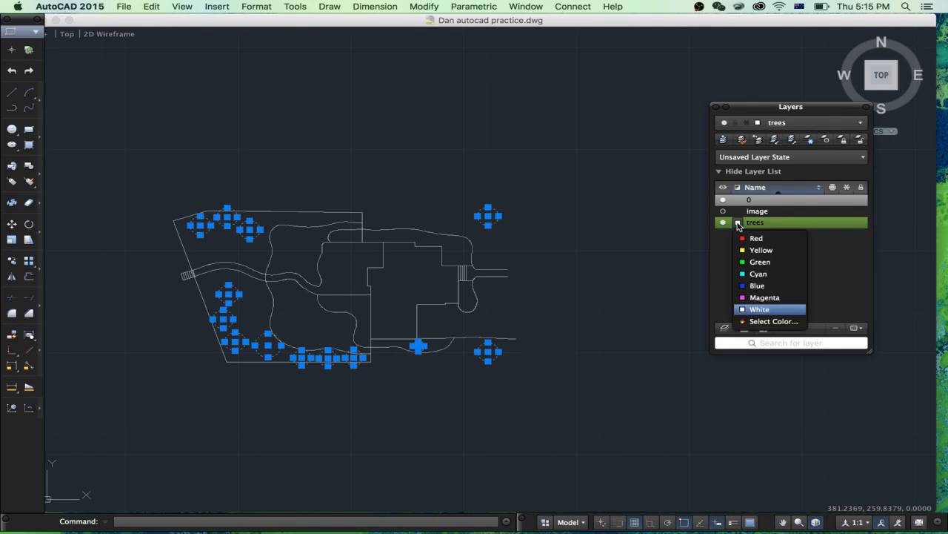
{"action": "left_click", "coordinate": [760, 262]}
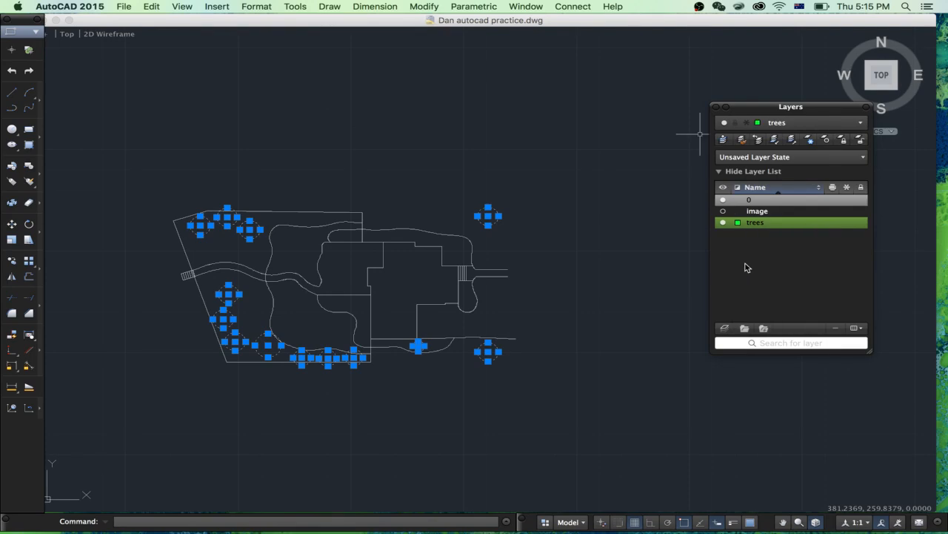
{"action": "key", "text": "Escape"}
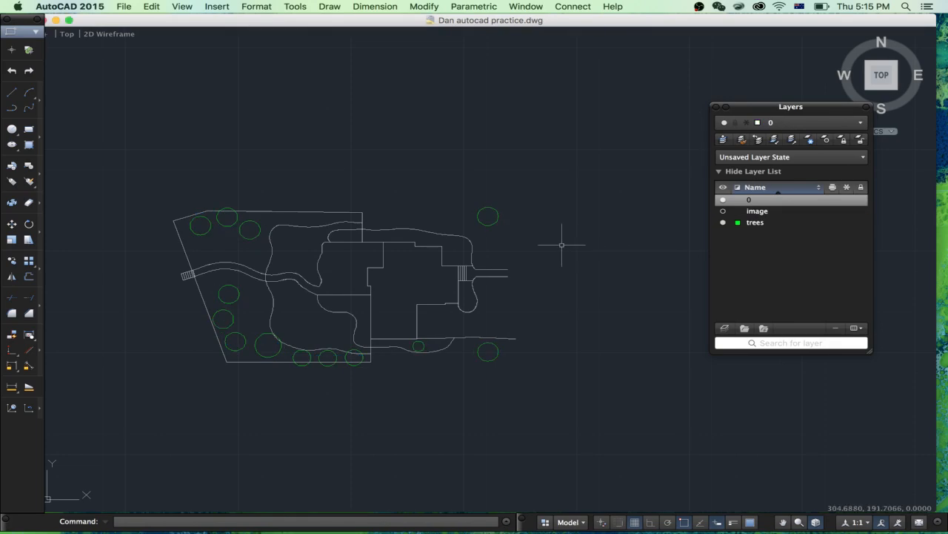
- Switch the trees layer's visibility off and on several times to check its contents, leaving the layer hidden
{"action": "left_click", "coordinate": [722, 223]}
{"action": "left_click", "coordinate": [722, 223]}
{"action": "left_click", "coordinate": [723, 223]}
{"action": "left_click", "coordinate": [724, 223]}
{"action": "left_click", "coordinate": [724, 223]}
{"action": "left_click", "coordinate": [724, 223]}
{"action": "left_click", "coordinate": [724, 223]}
{"action": "left_click", "coordinate": [724, 223]}
{"action": "left_click", "coordinate": [724, 223]}
{"action": "left_click", "coordinate": [724, 223]}
{"action": "left_click", "coordinate": [724, 223]}
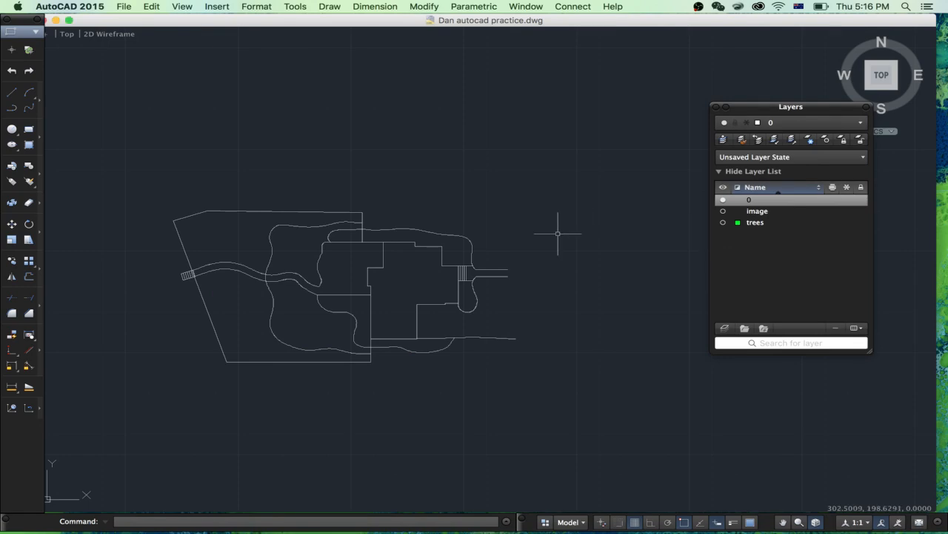
- Show the image layer and create a new layer named house
{"action": "left_click", "coordinate": [724, 213]}
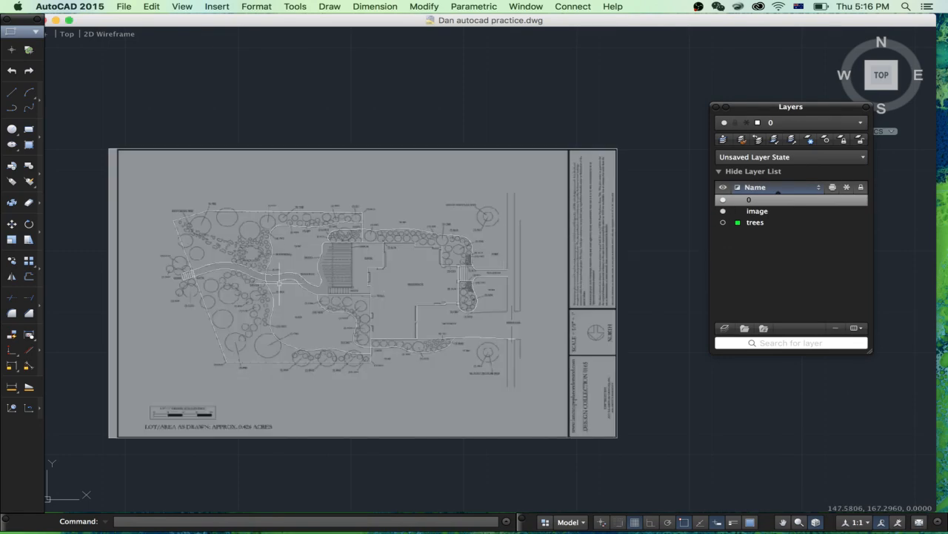
{"action": "scroll", "coordinate": [373, 307], "scroll_direction": "up", "scroll_amount": 5}
{"action": "scroll", "coordinate": [373, 307], "scroll_direction": "down", "scroll_amount": 5}
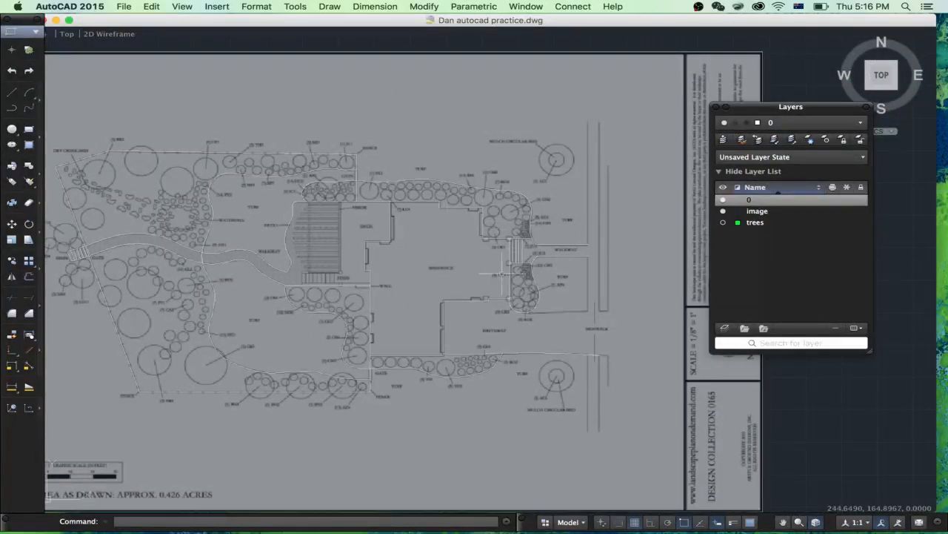
{"action": "scroll", "coordinate": [376, 293], "scroll_direction": "down", "scroll_amount": 3}
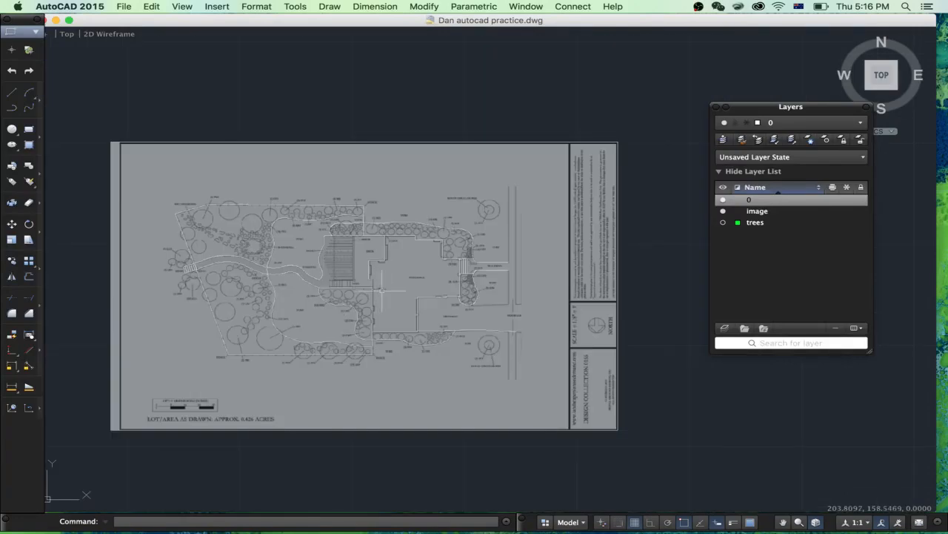
{"action": "left_click", "coordinate": [723, 329]}
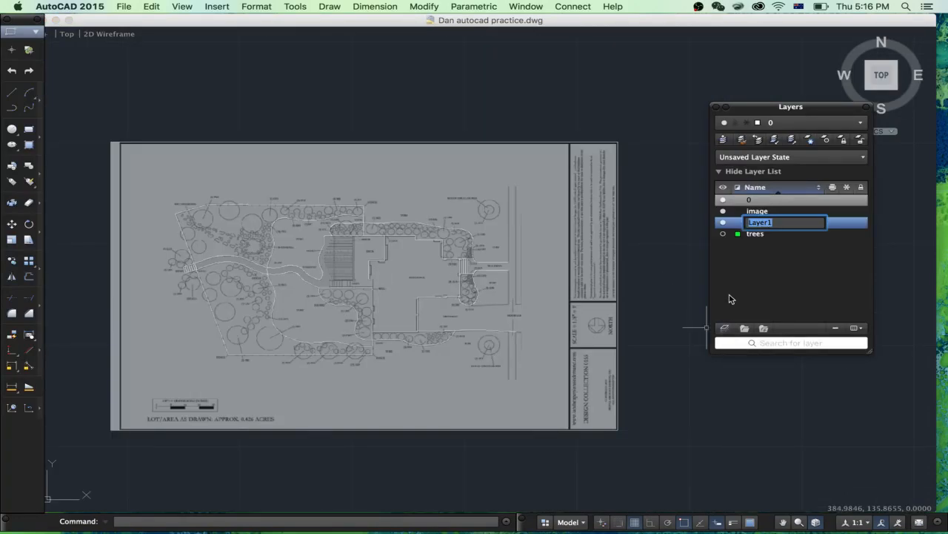
{"action": "key", "text": "Return"}
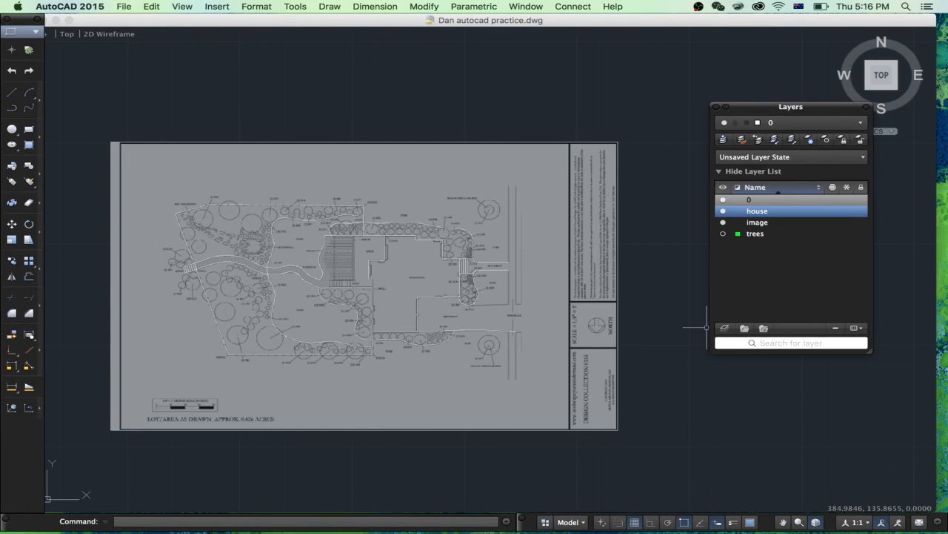
- Select the traced residence wall lines around the whole house, including the connected fence and deck lines
{"action": "scroll", "coordinate": [385, 300], "scroll_direction": "up", "scroll_amount": 2}
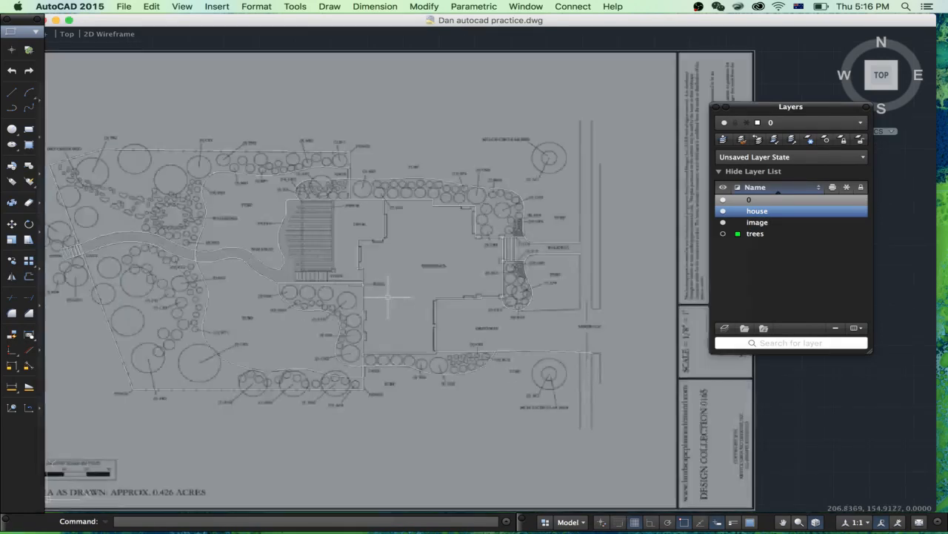
{"action": "left_click", "coordinate": [384, 216]}
{"action": "scroll", "coordinate": [364, 278], "scroll_direction": "up", "scroll_amount": 3}
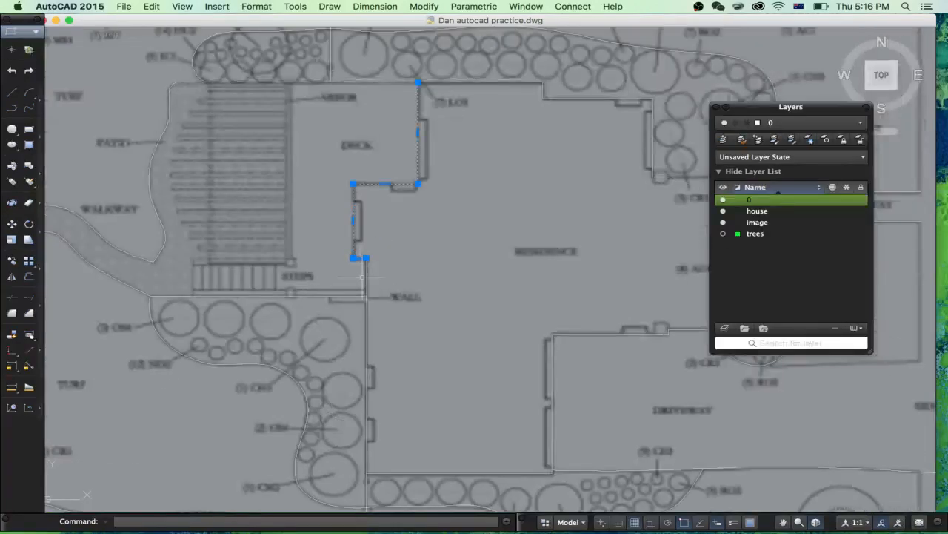
{"action": "scroll", "coordinate": [378, 319], "scroll_direction": "down", "scroll_amount": 2}
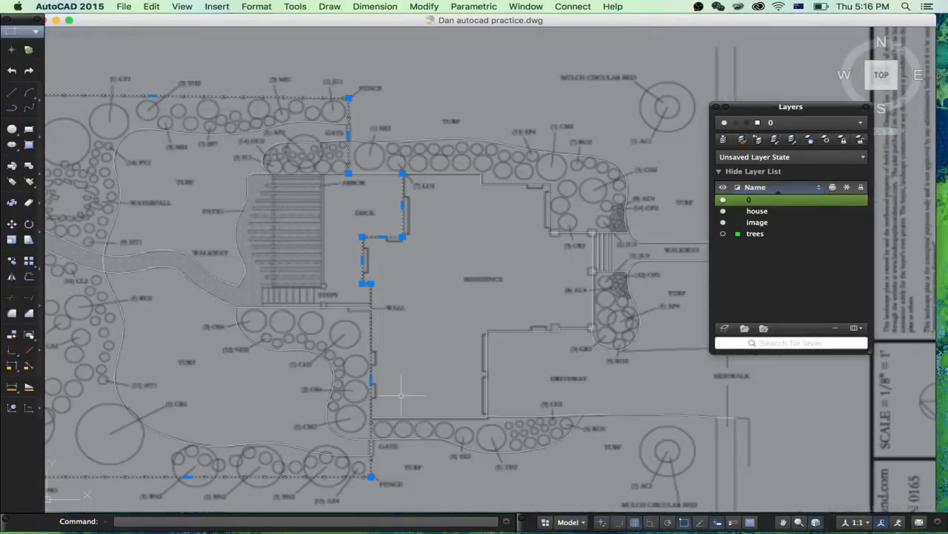
{"action": "left_click", "coordinate": [426, 415]}
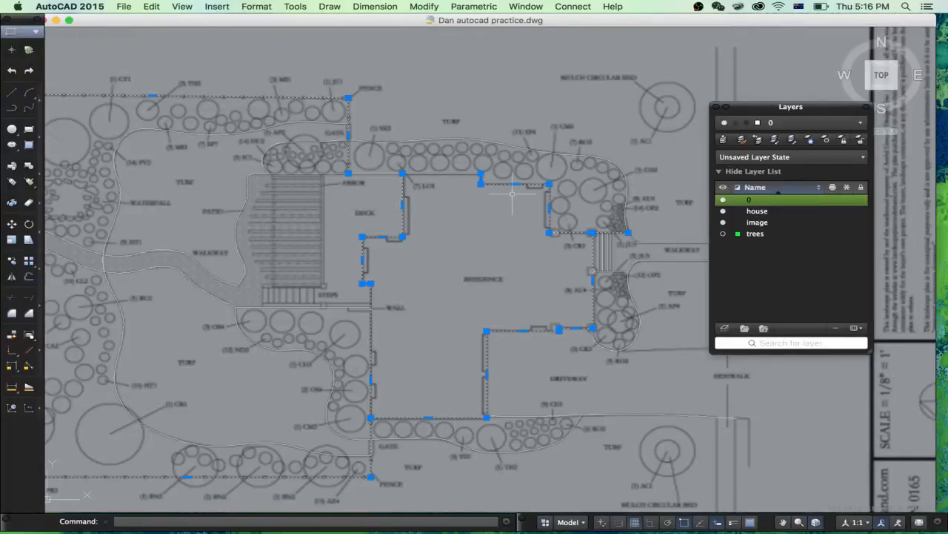
{"action": "left_click", "coordinate": [472, 172]}
{"action": "scroll", "coordinate": [415, 212], "scroll_direction": "up", "scroll_amount": 2}
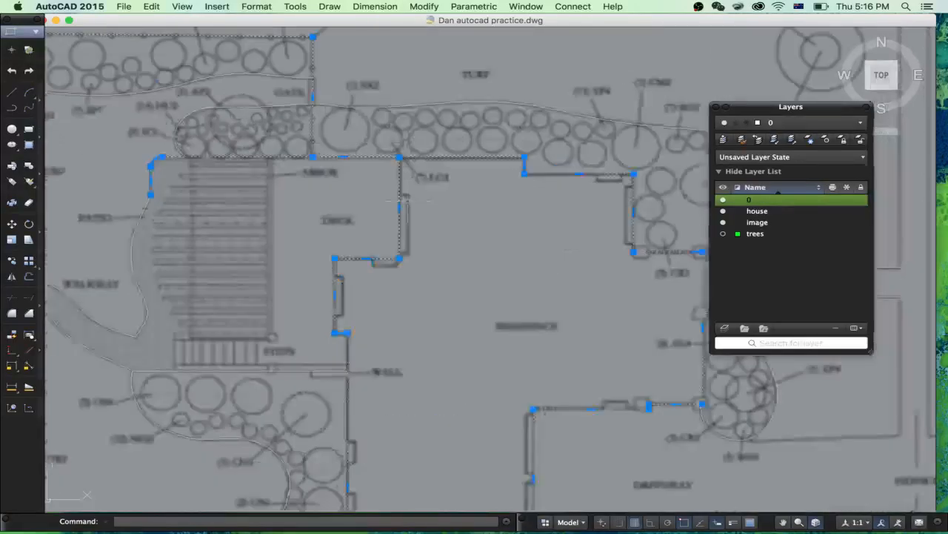
{"action": "scroll", "coordinate": [400, 156], "scroll_direction": "down", "scroll_amount": 2}
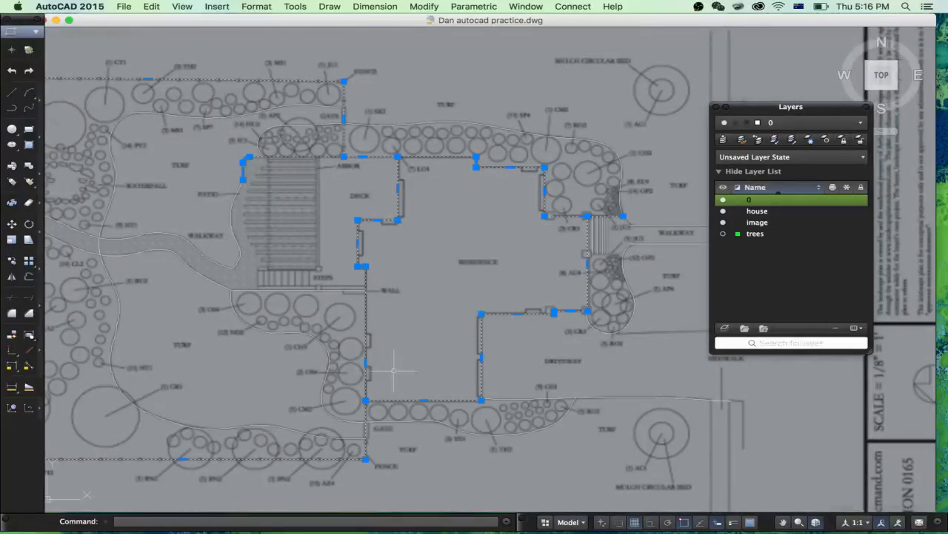
- Copy the selected linework and paste the duplicate into the empty space north of the plan sheet
{"action": "scroll", "coordinate": [386, 312], "scroll_direction": "down", "scroll_amount": 5}
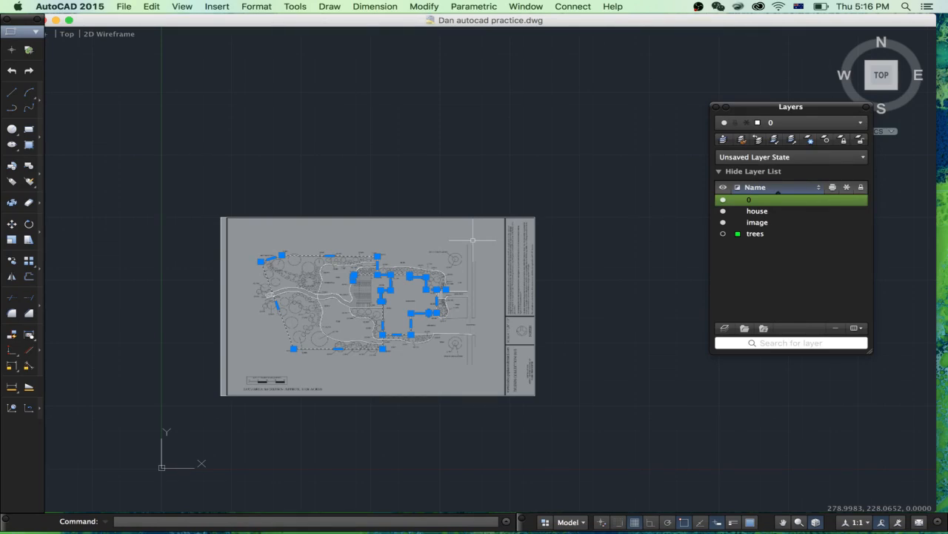
{"action": "key", "text": "super+v"}
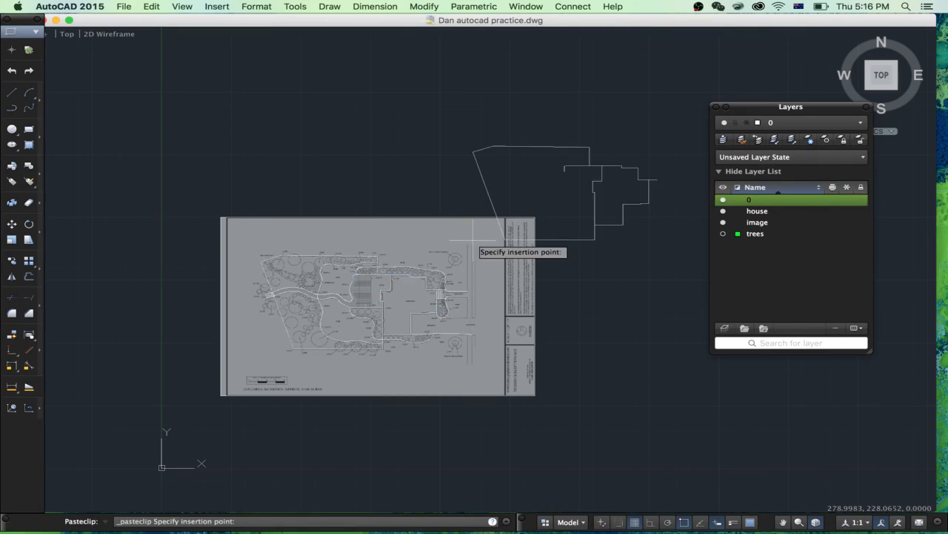
{"action": "left_click", "coordinate": [365, 172]}
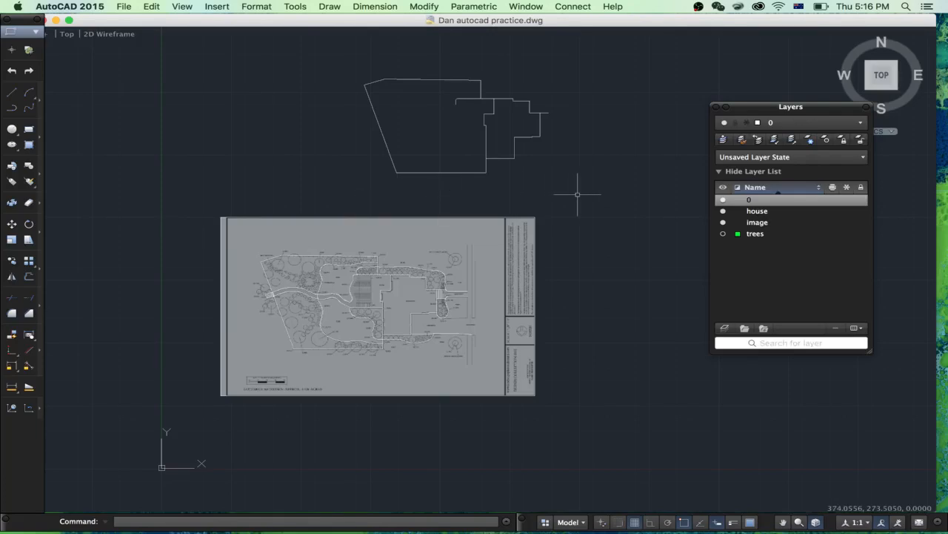
- Trim the line stubs extending beyond the copied house outline, using all the pasted linework as cutting edges
{"action": "scroll", "coordinate": [570, 159], "scroll_direction": "up", "scroll_amount": 2}
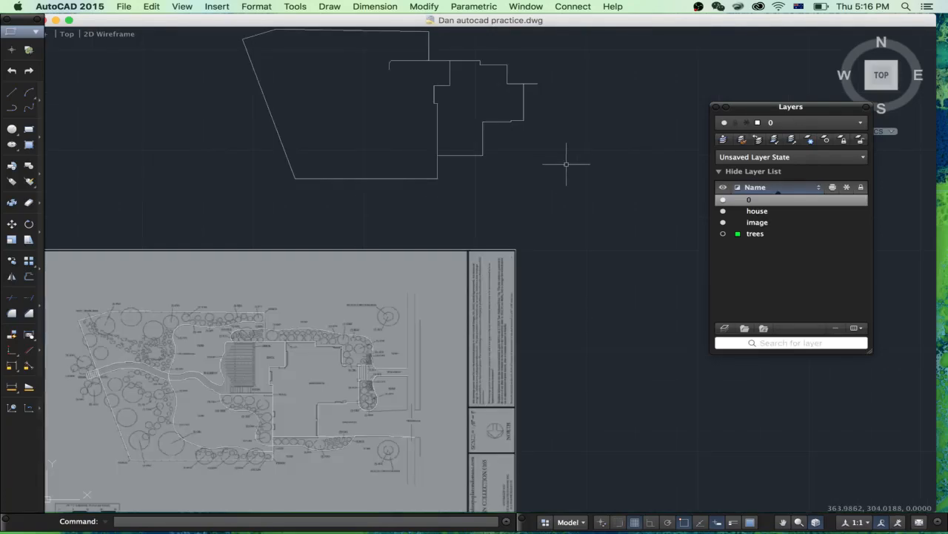
{"action": "scroll", "coordinate": [574, 191], "scroll_direction": "down", "scroll_amount": 2}
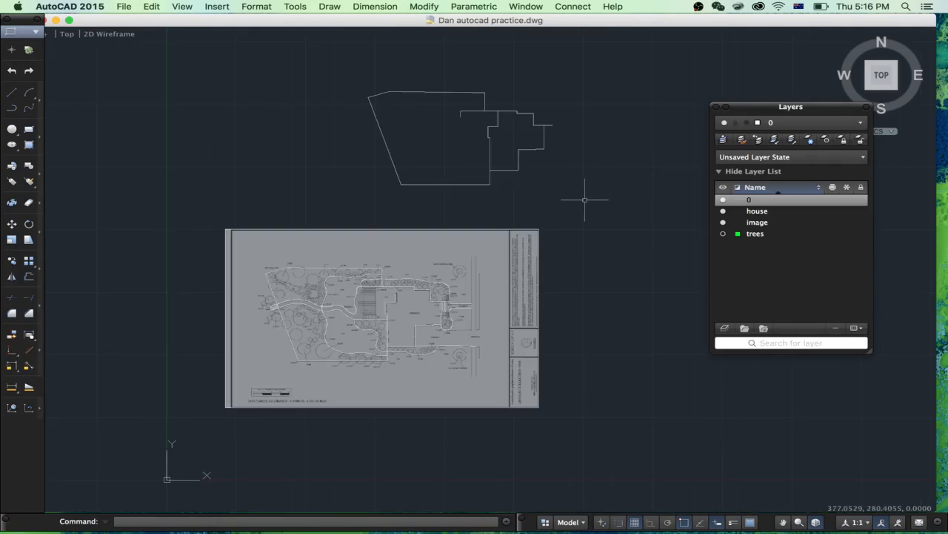
{"action": "left_click", "coordinate": [600, 202]}
{"action": "left_click", "coordinate": [373, 90]}
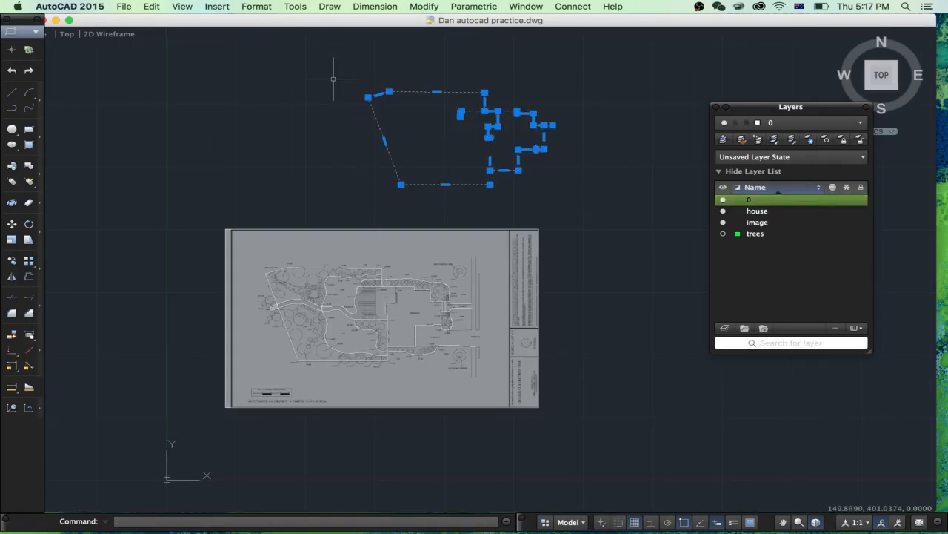
{"action": "type", "text": "TR"}
{"action": "key", "text": "Return"}
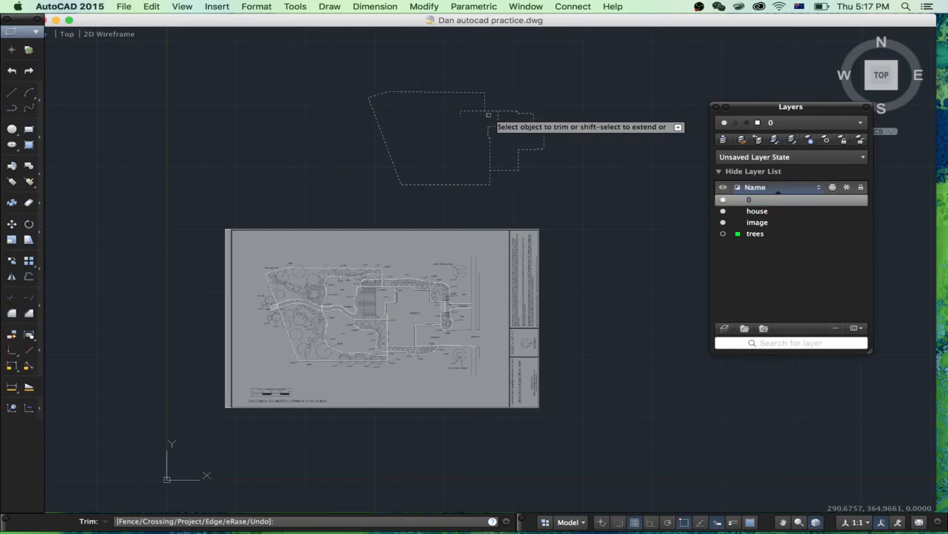
{"action": "scroll", "coordinate": [544, 124], "scroll_direction": "up", "scroll_amount": 4}
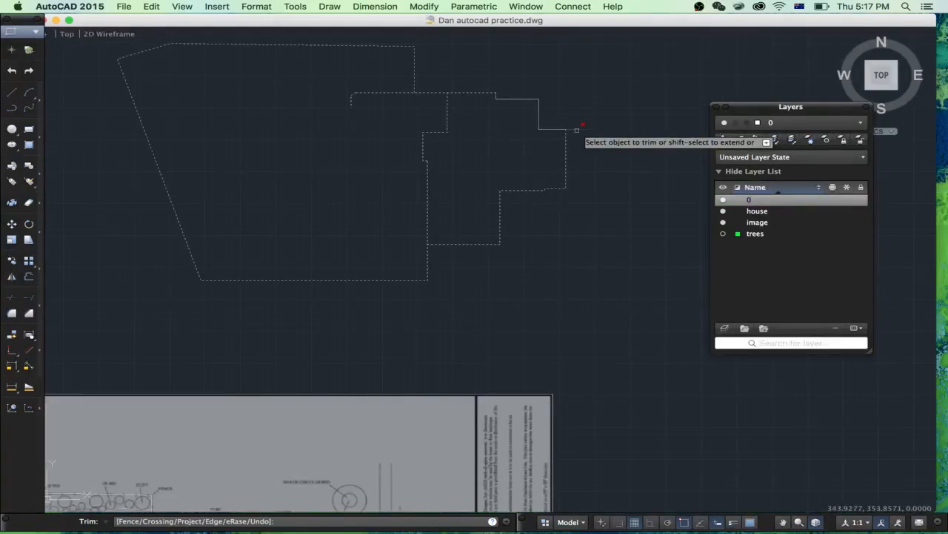
{"action": "left_click", "coordinate": [433, 94]}
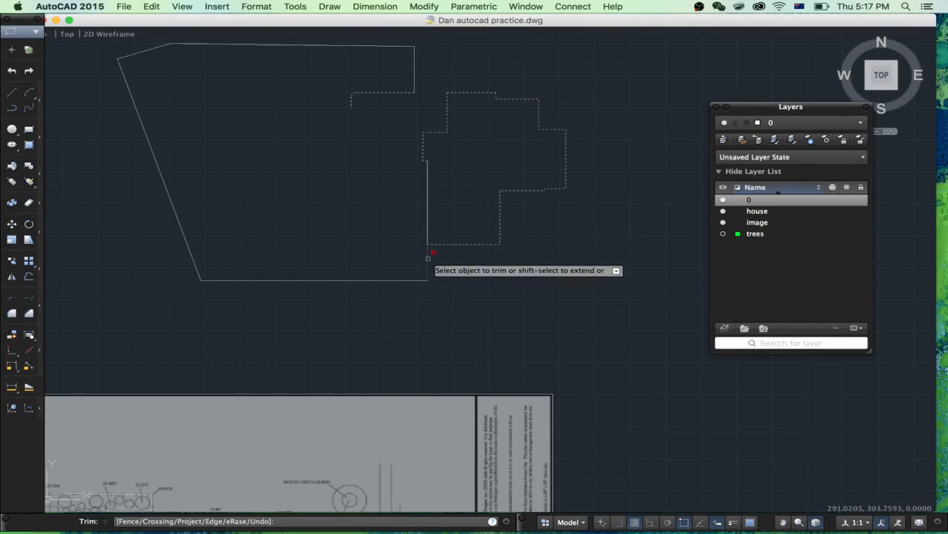
- Remove the boundary fence lines and the leftover deck and fence pieces west of the copied house outline
{"action": "scroll", "coordinate": [470, 271], "scroll_direction": "down", "scroll_amount": 2}
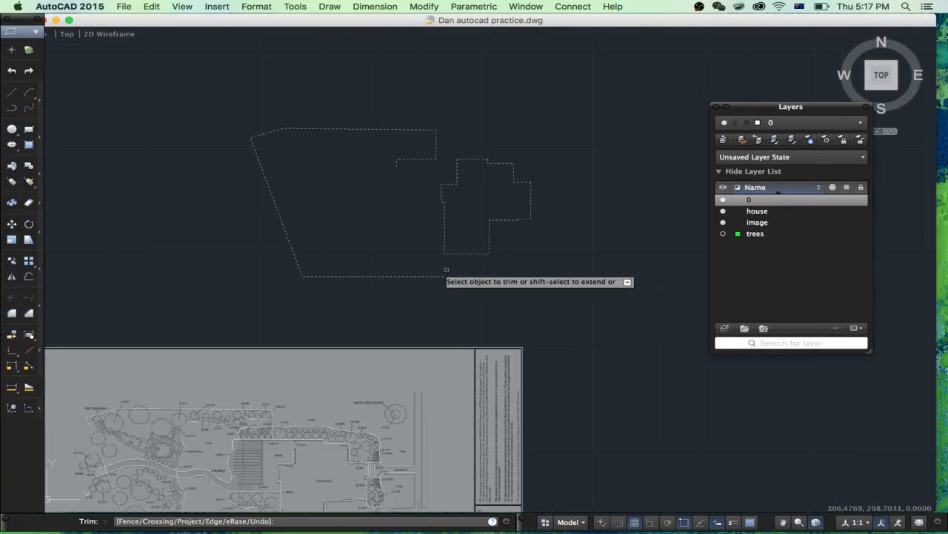
{"action": "left_click", "coordinate": [408, 275]}
{"action": "left_click", "coordinate": [296, 254]}
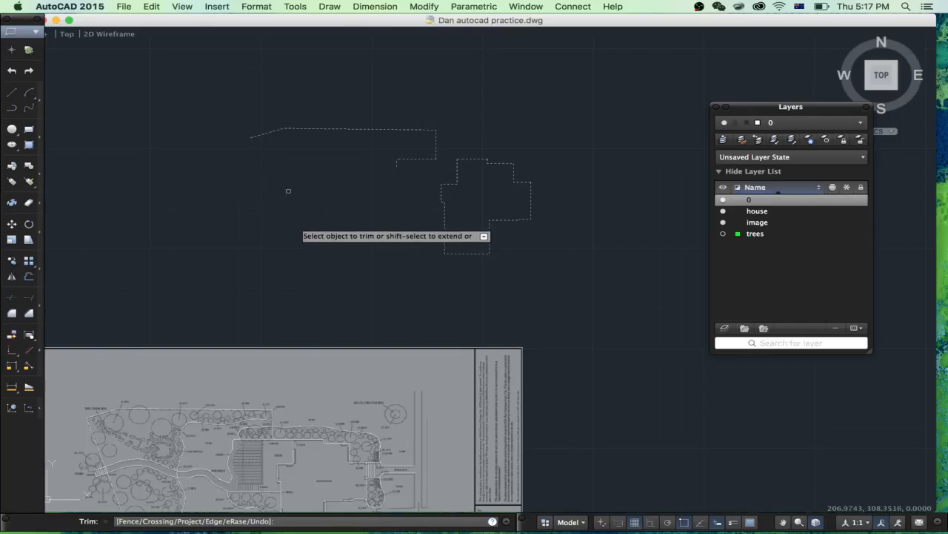
{"action": "left_click", "coordinate": [309, 128]}
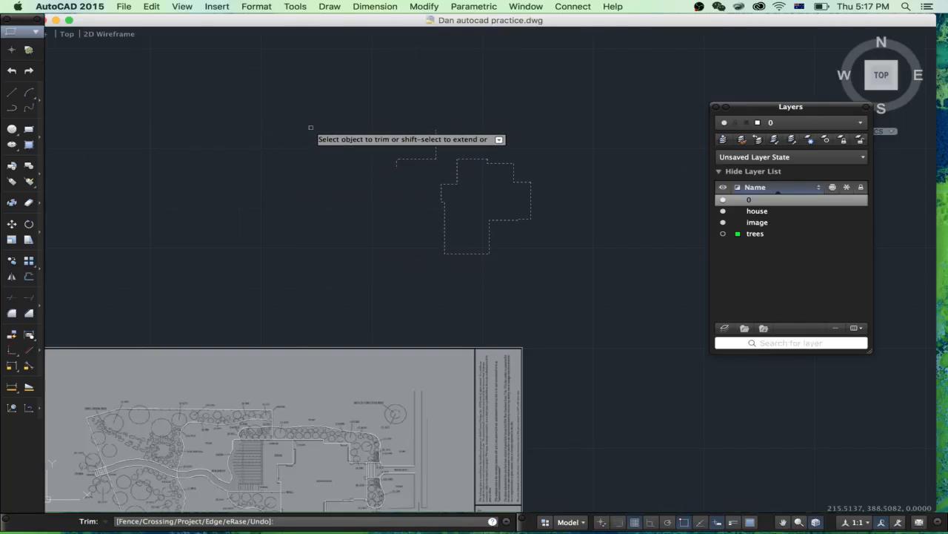
{"action": "key", "text": "Escape"}
{"action": "left_click", "coordinate": [446, 169]}
{"action": "left_click", "coordinate": [361, 111]}
{"action": "key", "text": "Delete"}
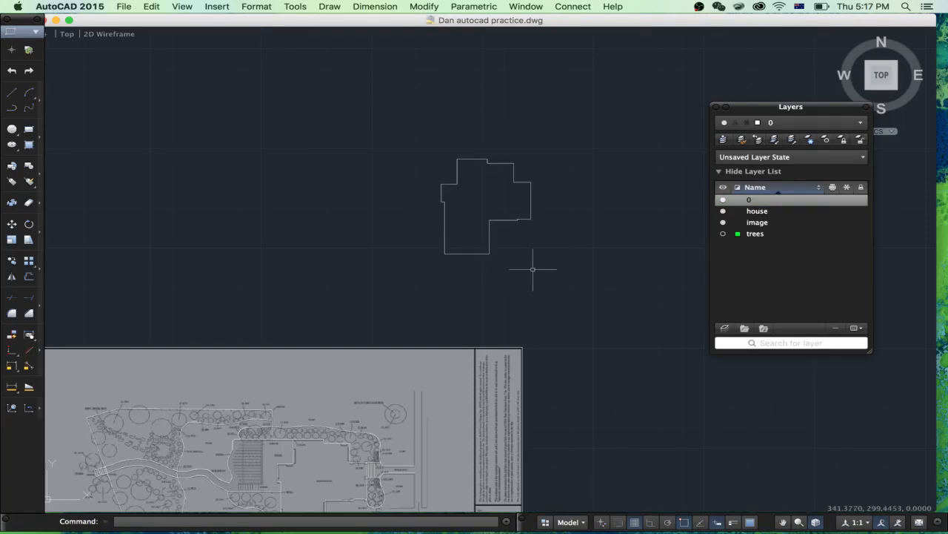
- Select all lines of the copied house outline and combine them with the GROUP command
{"action": "left_click", "coordinate": [572, 276]}
{"action": "left_click", "coordinate": [409, 139]}
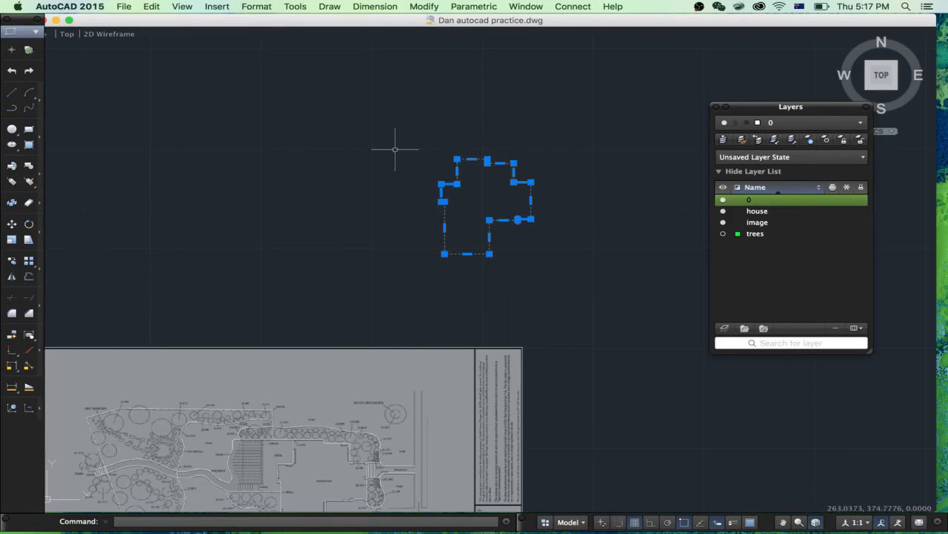
{"action": "type", "text": "G"}
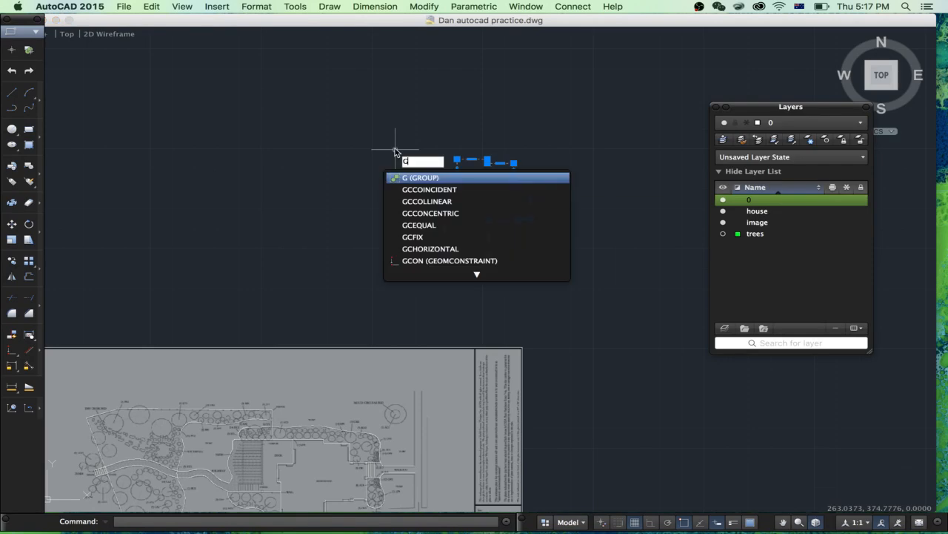
{"action": "left_click", "coordinate": [418, 180]}
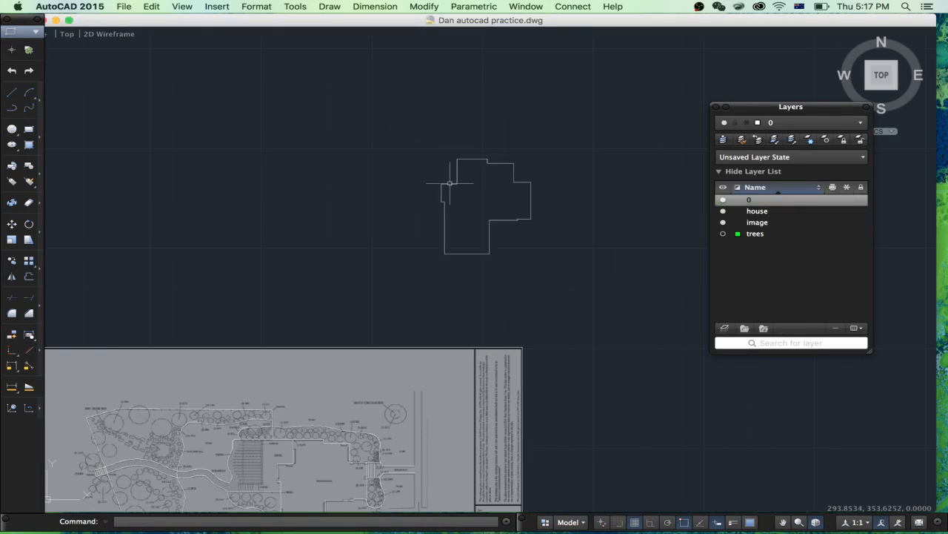
- Assign the grouped house outline to the house layer, set that layer's color to Cyan, and clear the selection
{"action": "left_click", "coordinate": [450, 183]}
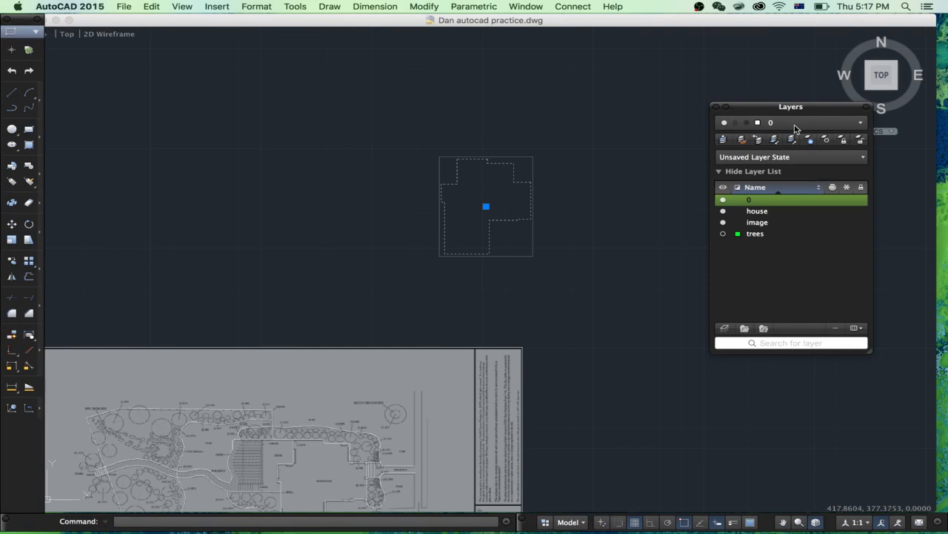
{"action": "left_click", "coordinate": [803, 124]}
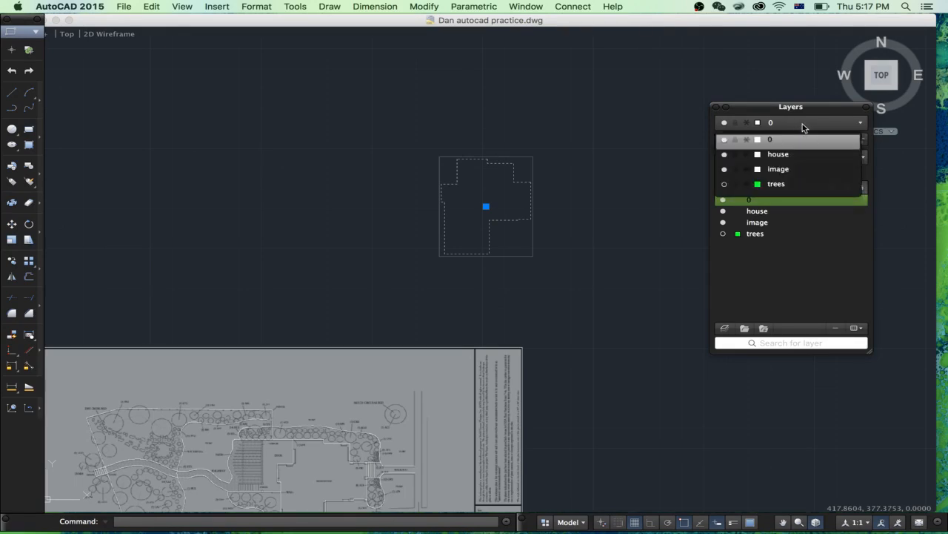
{"action": "left_click", "coordinate": [804, 154]}
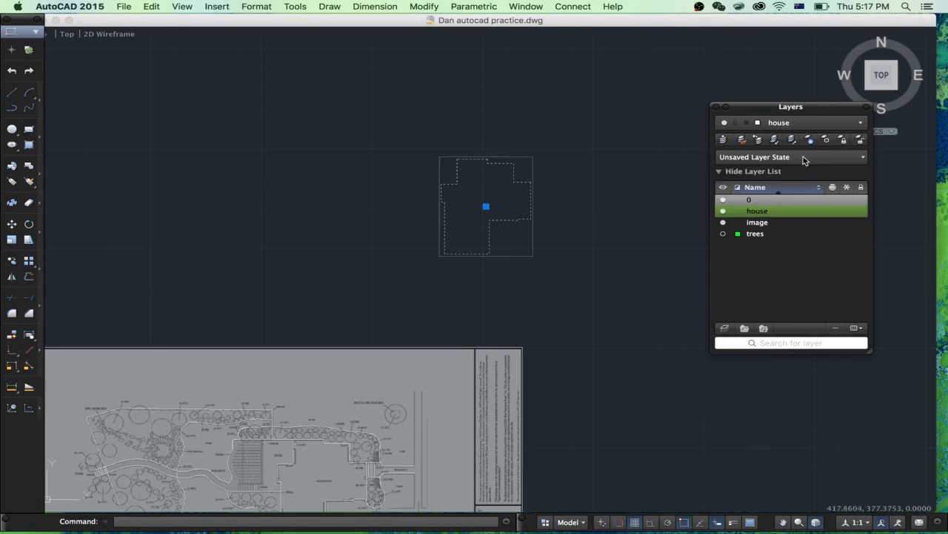
{"action": "left_click", "coordinate": [738, 212]}
{"action": "left_click", "coordinate": [742, 265]}
{"action": "key", "text": "Escape"}
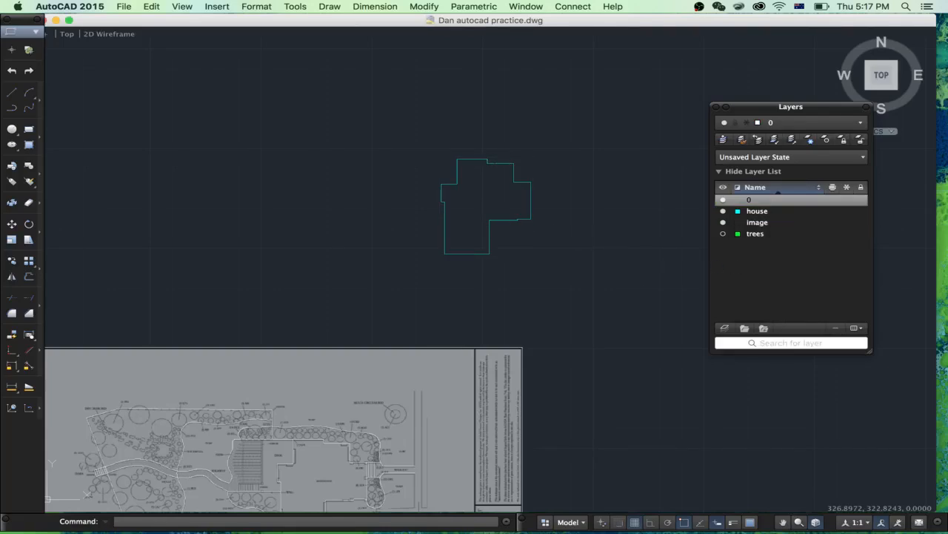
- Move the grouped house outline by its southeast corner onto the matching corner of the residence in the scanned plan
{"action": "scroll", "coordinate": [499, 232], "scroll_direction": "up", "scroll_amount": 2}
{"action": "scroll", "coordinate": [491, 207], "scroll_direction": "up", "scroll_amount": 1}
{"action": "scroll", "coordinate": [494, 224], "scroll_direction": "down", "scroll_amount": 2}
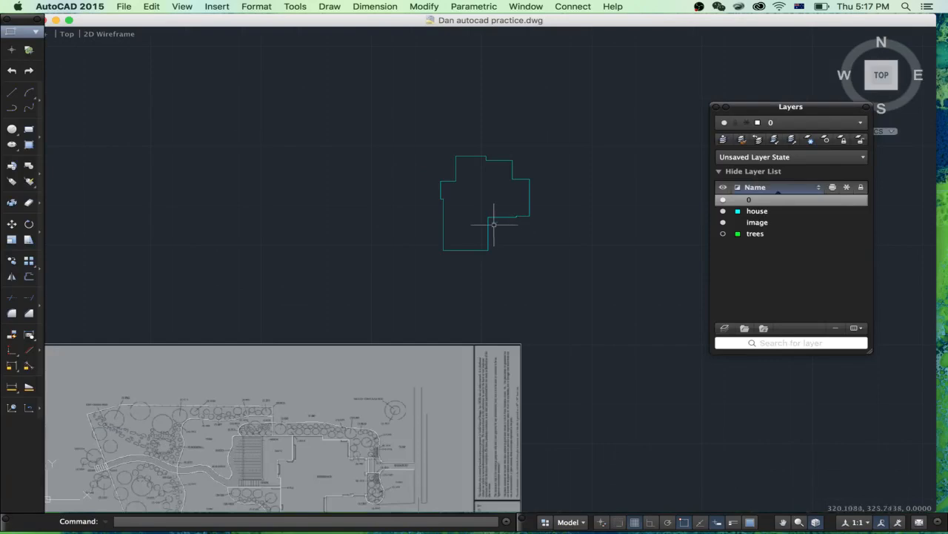
{"action": "left_click", "coordinate": [579, 279]}
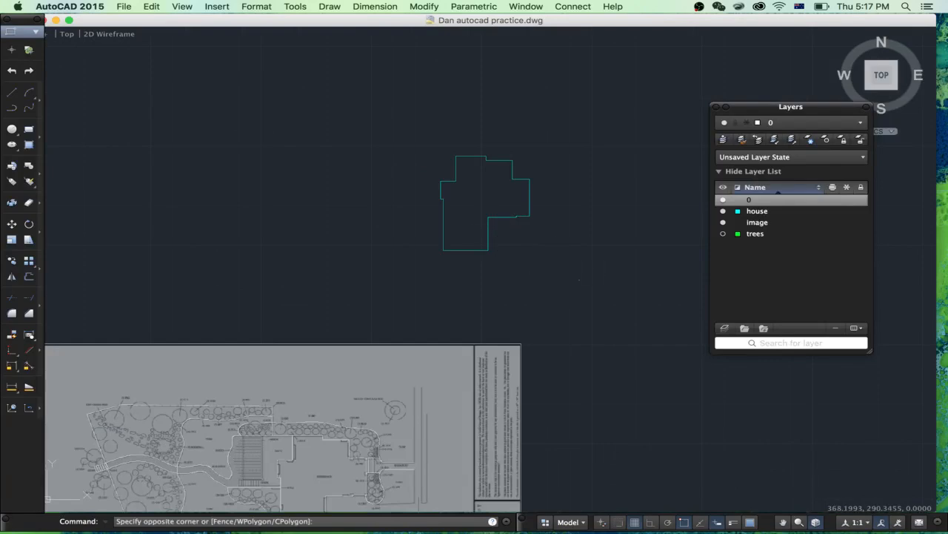
{"action": "left_click", "coordinate": [405, 186]}
{"action": "type", "text": "m"}
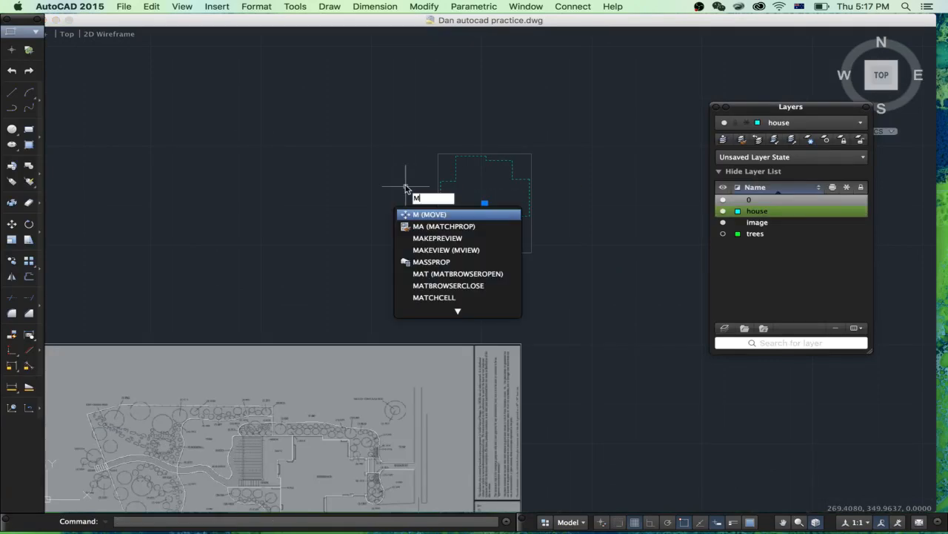
{"action": "key", "text": "Return"}
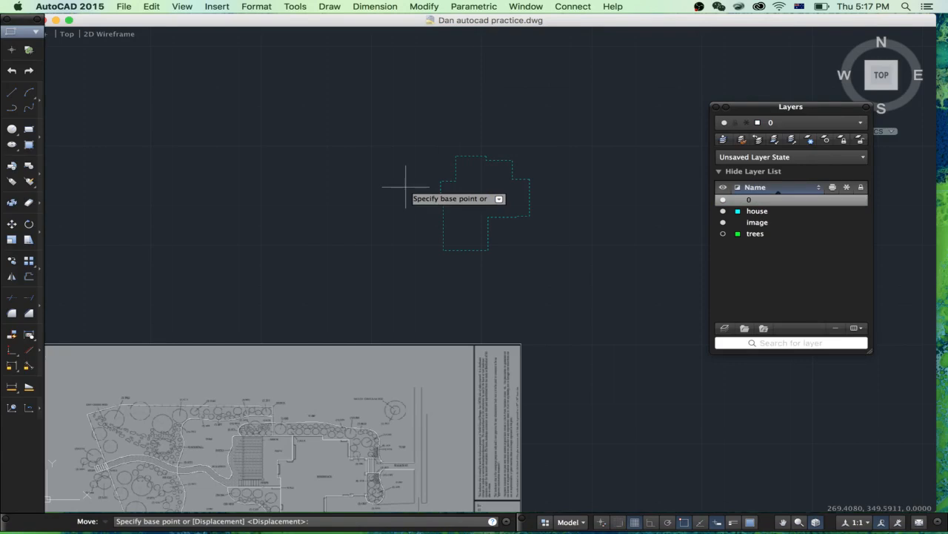
{"action": "left_click", "coordinate": [488, 250]}
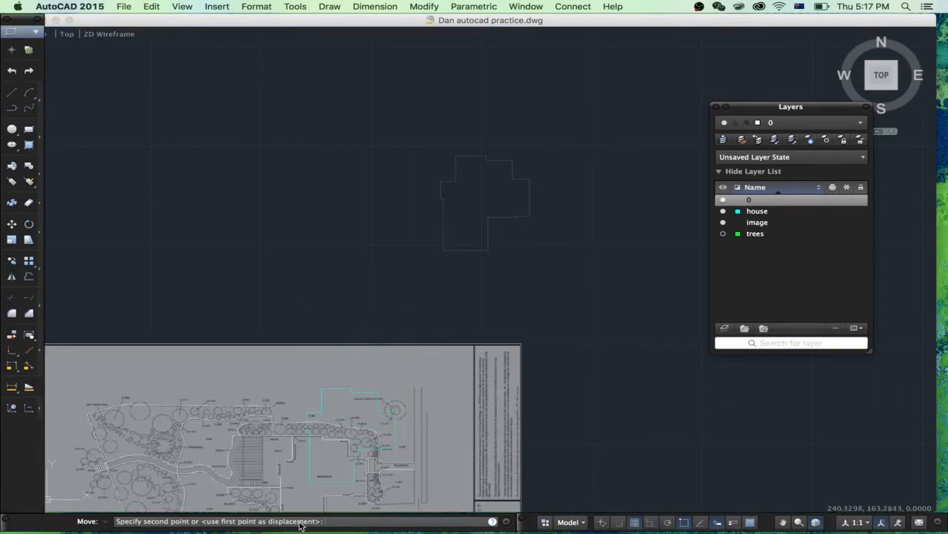
{"action": "scroll", "coordinate": [438, 318], "scroll_direction": "up", "scroll_amount": 3}
{"action": "scroll", "coordinate": [450, 315], "scroll_direction": "down", "scroll_amount": 5}
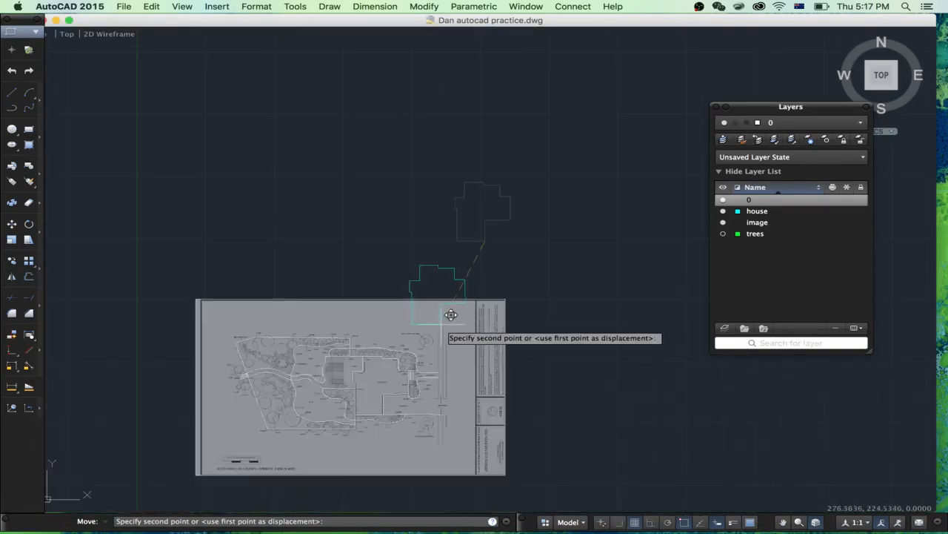
{"action": "scroll", "coordinate": [413, 386], "scroll_direction": "up", "scroll_amount": 5}
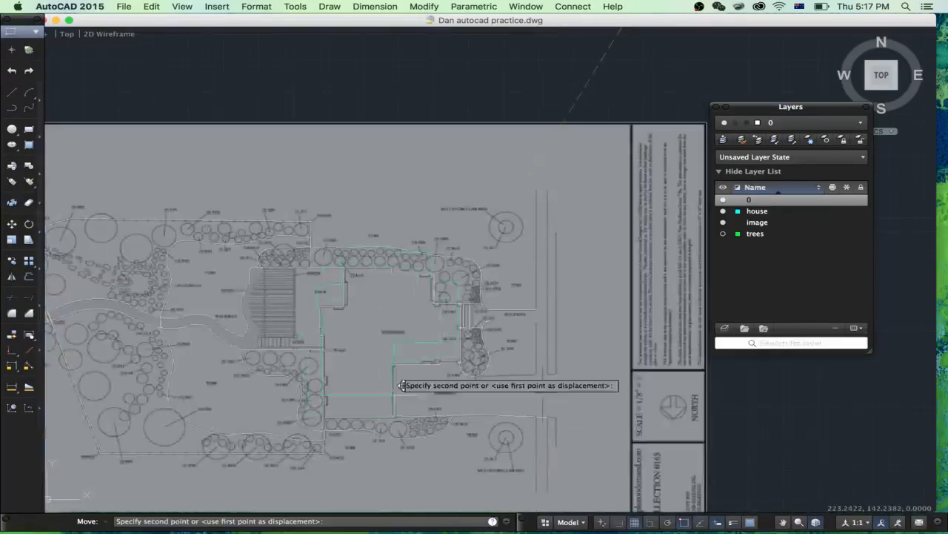
{"action": "scroll", "coordinate": [396, 393], "scroll_direction": "up", "scroll_amount": 6}
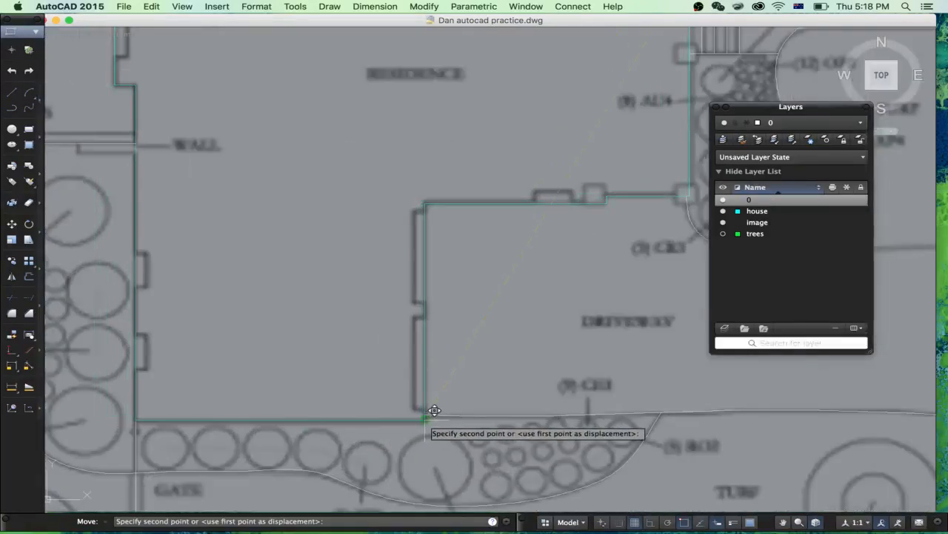
{"action": "scroll", "coordinate": [434, 410], "scroll_direction": "up", "scroll_amount": 4}
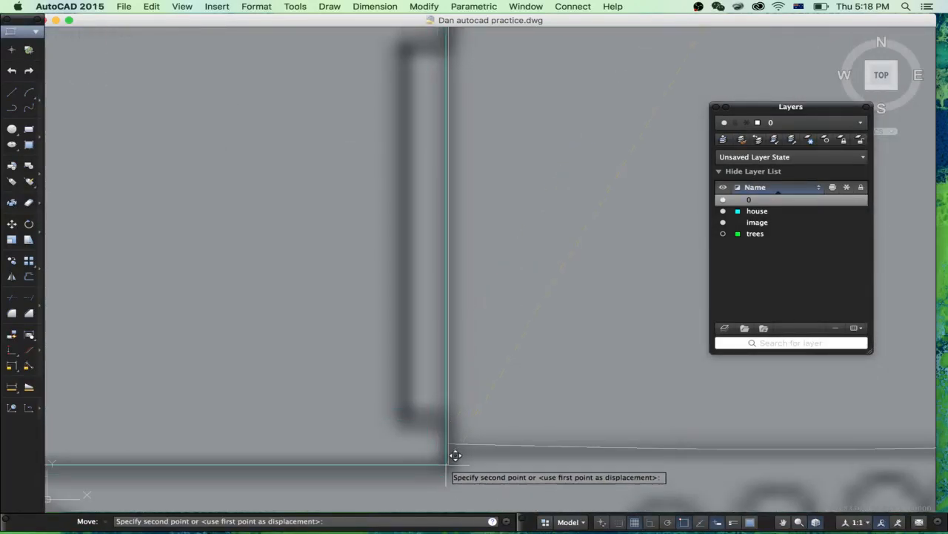
{"action": "left_click", "coordinate": [447, 453]}
{"action": "scroll", "coordinate": [392, 347], "scroll_direction": "down", "scroll_amount": 4}
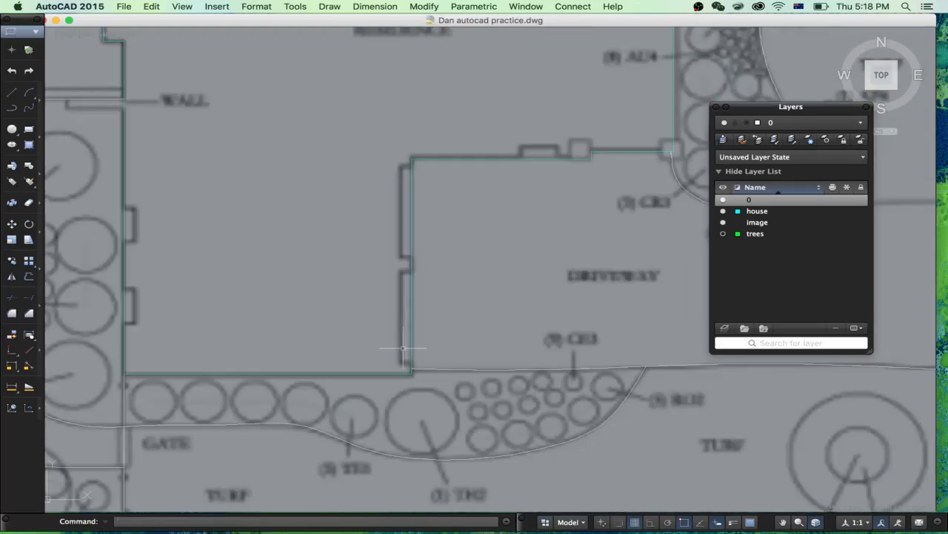
{"action": "scroll", "coordinate": [403, 353], "scroll_direction": "down", "scroll_amount": 6}
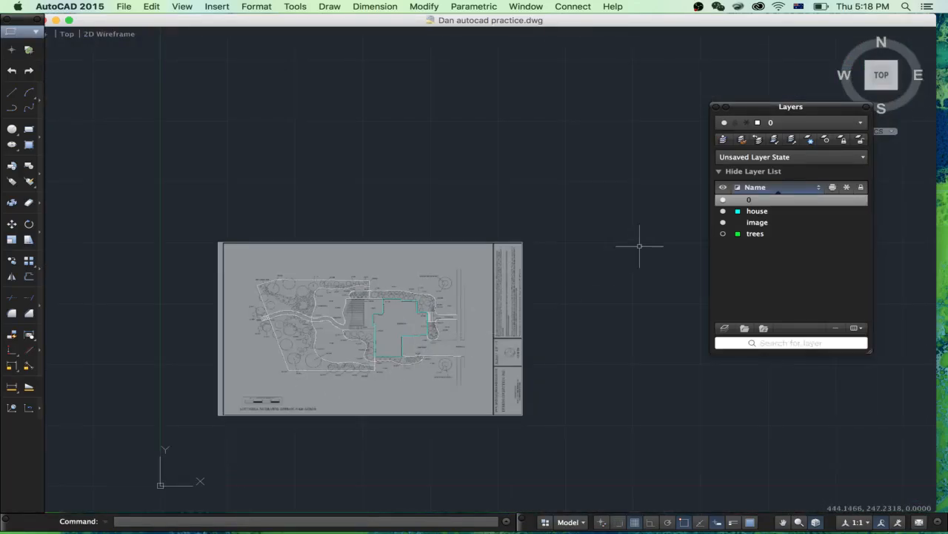
- Make house the current layer and display only the house and trees layers, with 0 and image turned off
{"action": "left_click", "coordinate": [786, 124]}
{"action": "left_click", "coordinate": [787, 158]}
{"action": "left_click", "coordinate": [723, 200]}
{"action": "left_click", "coordinate": [723, 223]}
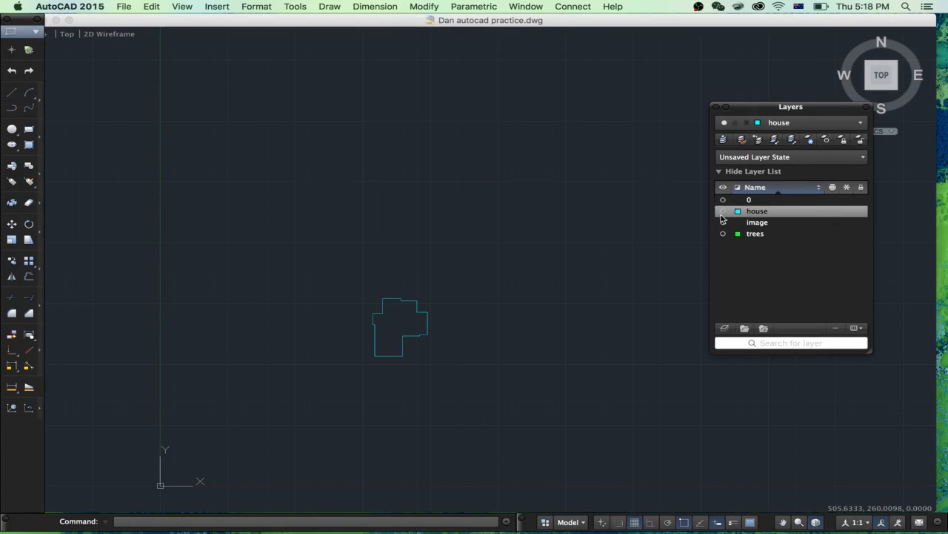
{"action": "left_click", "coordinate": [724, 234]}
{"action": "left_click", "coordinate": [723, 235]}
{"action": "left_click", "coordinate": [723, 235]}
- Make layer 0 current and visible, and turn off the house and trees layers
{"action": "left_click", "coordinate": [778, 125]}
{"action": "left_click", "coordinate": [777, 141]}
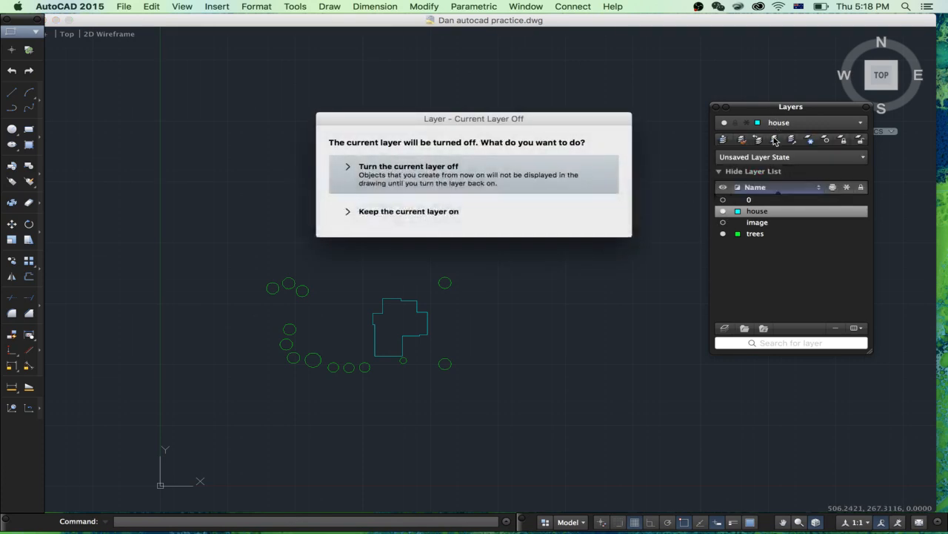
{"action": "left_click", "coordinate": [534, 213]}
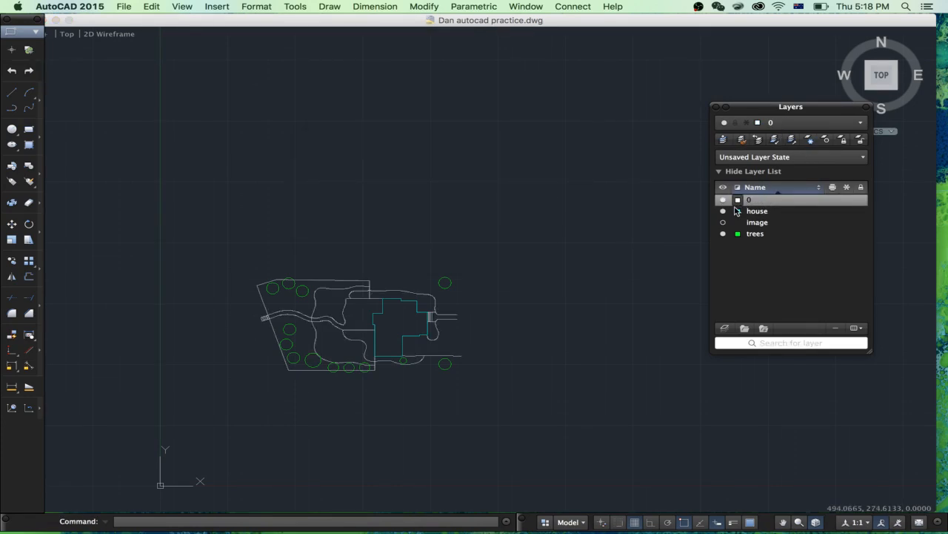
{"action": "left_click", "coordinate": [722, 234]}
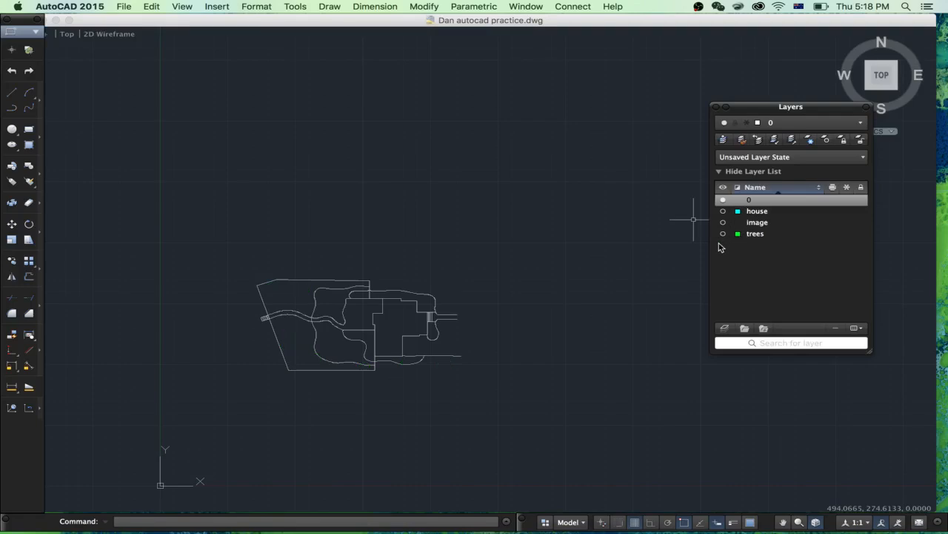
{"action": "left_click", "coordinate": [723, 212]}
- Examine the remaining layer 0 linework around the residence and garden, comparing it with the scanned plan on the image layer
{"action": "scroll", "coordinate": [384, 306], "scroll_direction": "up", "scroll_amount": 5}
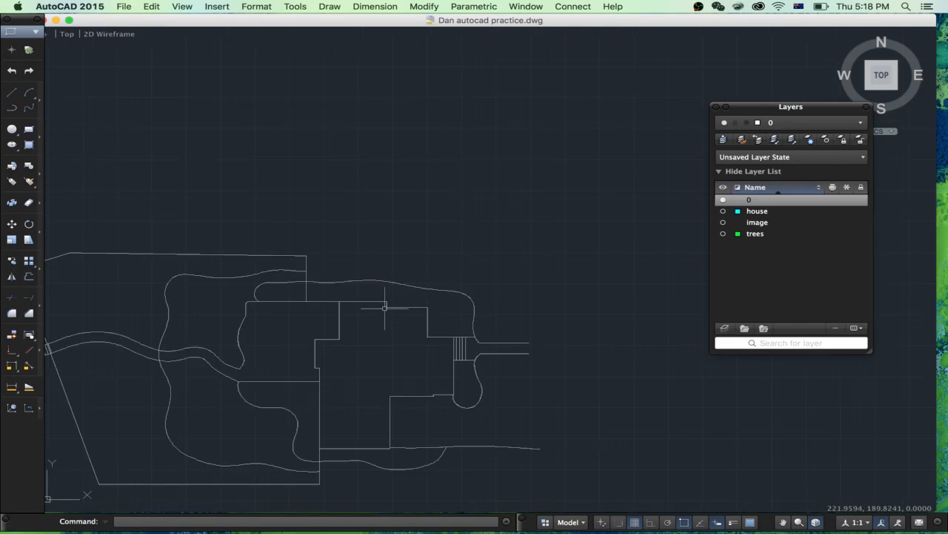
{"action": "left_click", "coordinate": [385, 306]}
{"action": "key", "text": "Escape"}
{"action": "left_click", "coordinate": [366, 302]}
{"action": "key", "text": "Escape"}
{"action": "scroll", "coordinate": [407, 320], "scroll_direction": "down", "scroll_amount": 2}
{"action": "scroll", "coordinate": [408, 320], "scroll_direction": "down", "scroll_amount": 2}
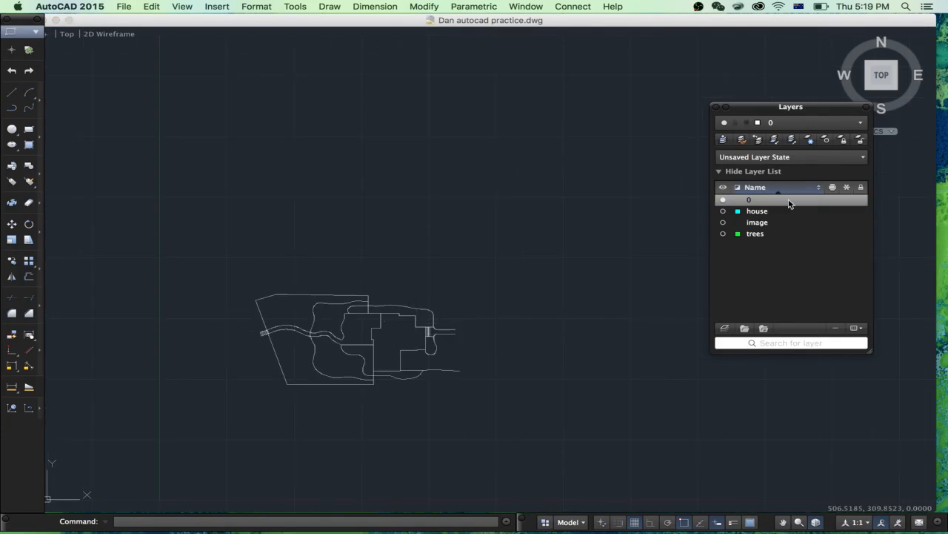
{"action": "scroll", "coordinate": [357, 371], "scroll_direction": "up", "scroll_amount": 2}
{"action": "scroll", "coordinate": [357, 371], "scroll_direction": "up", "scroll_amount": 2}
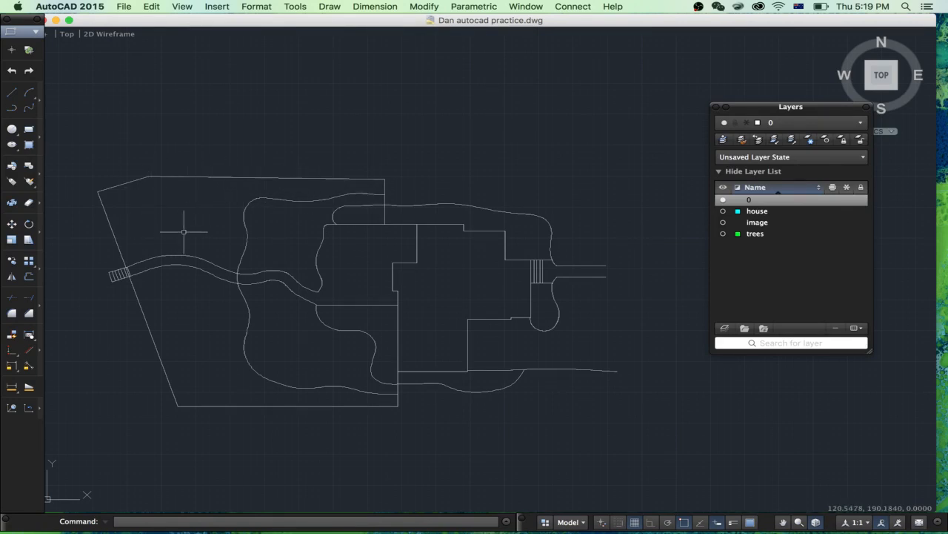
{"action": "left_click", "coordinate": [723, 222]}
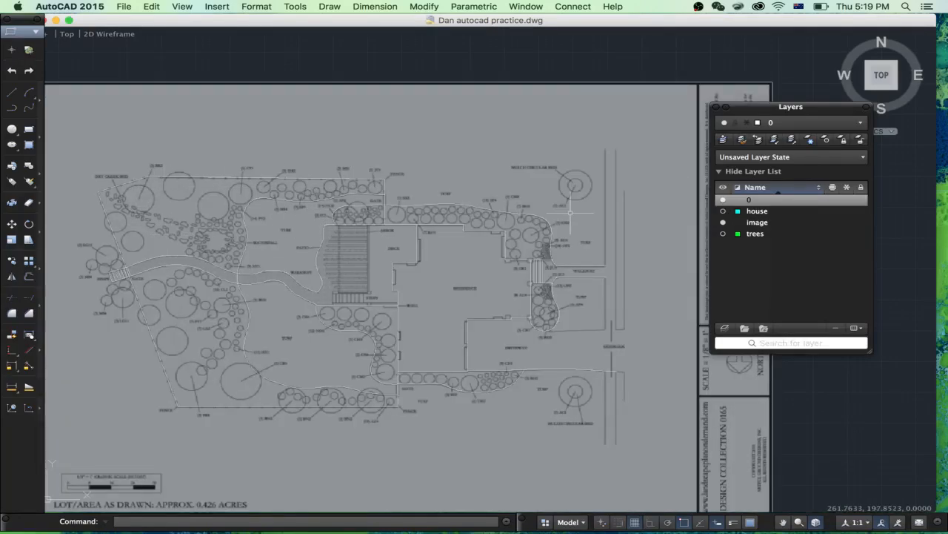
{"action": "left_click", "coordinate": [724, 223]}
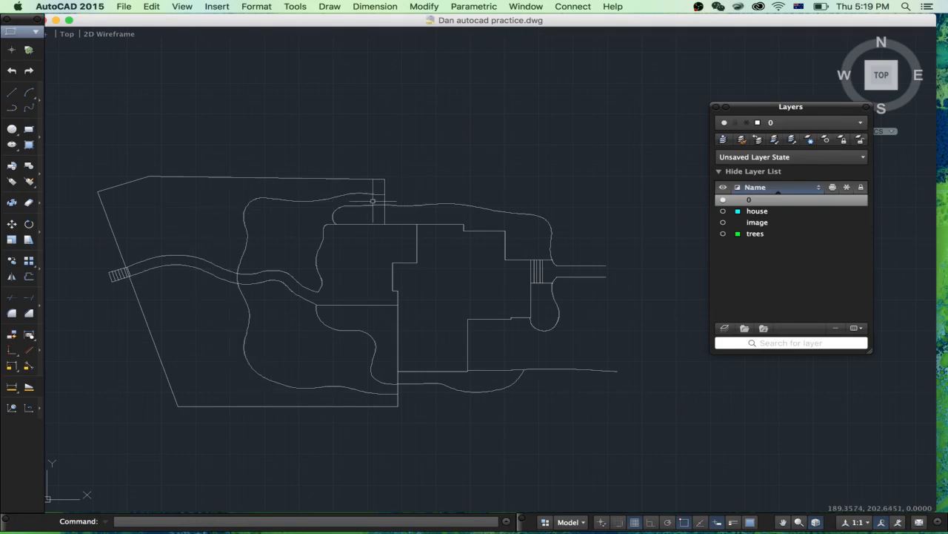
- Copy the boundary line, rear garden bed curve, both walkway edges and the step outline, and paste them in empty space north of the plan
{"action": "left_click", "coordinate": [226, 178]}
{"action": "left_click", "coordinate": [227, 181]}
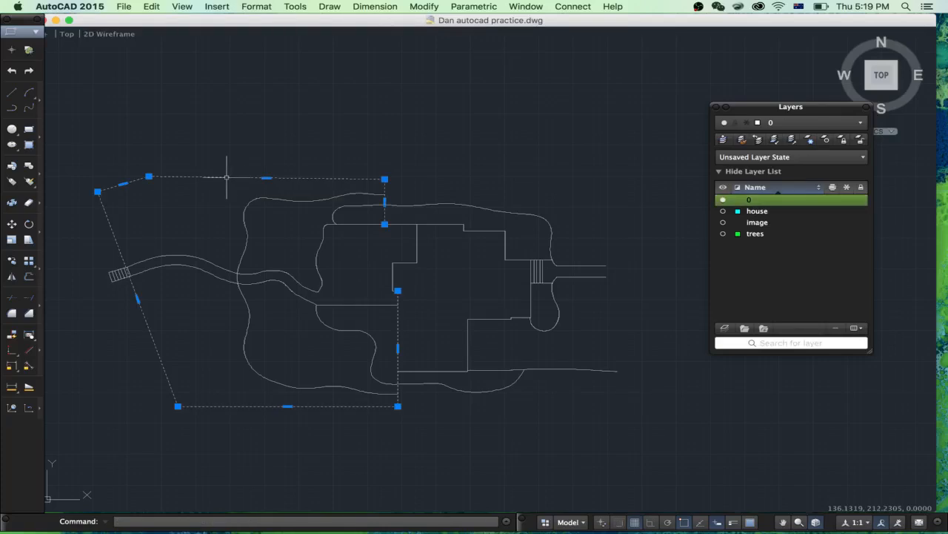
{"action": "scroll", "coordinate": [141, 259], "scroll_direction": "up", "scroll_amount": 5}
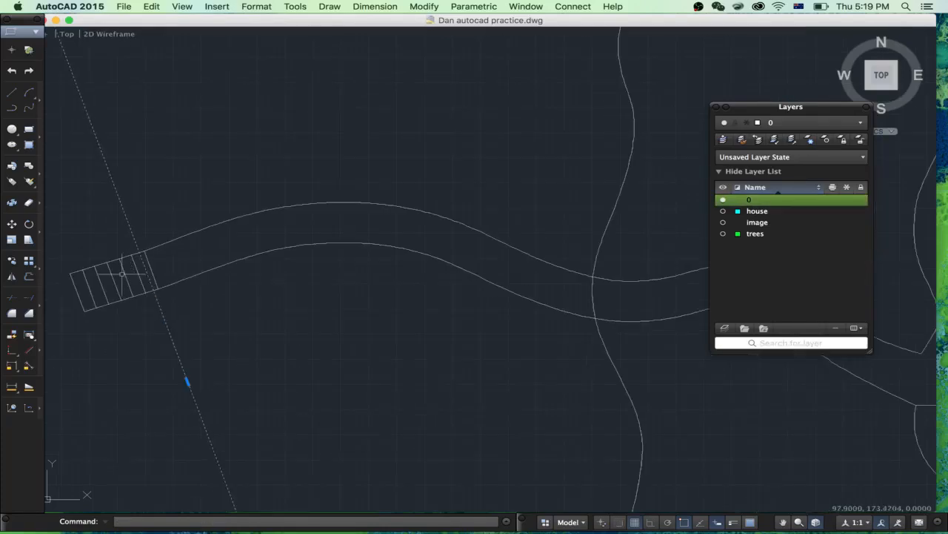
{"action": "scroll", "coordinate": [145, 255], "scroll_direction": "up", "scroll_amount": 3}
{"action": "left_click", "coordinate": [152, 245]}
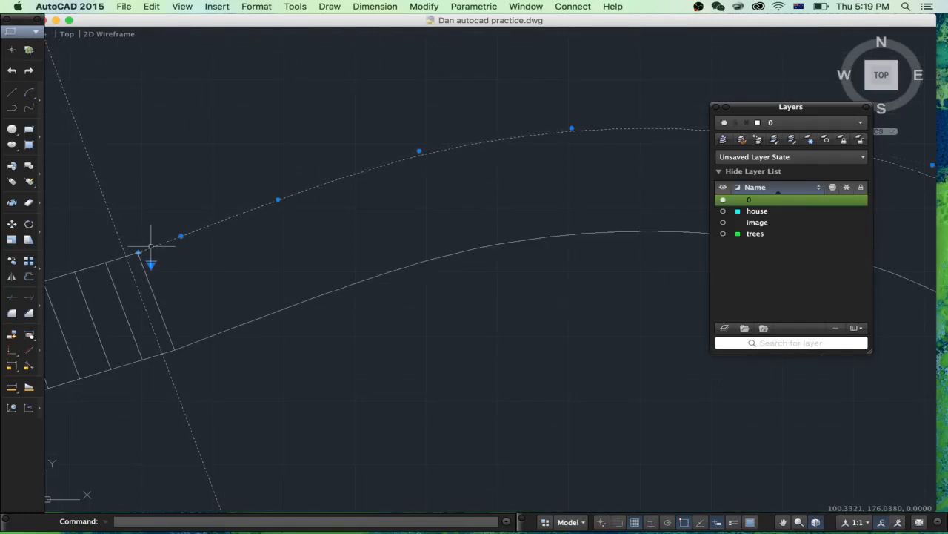
{"action": "scroll", "coordinate": [122, 255], "scroll_direction": "up", "scroll_amount": 2}
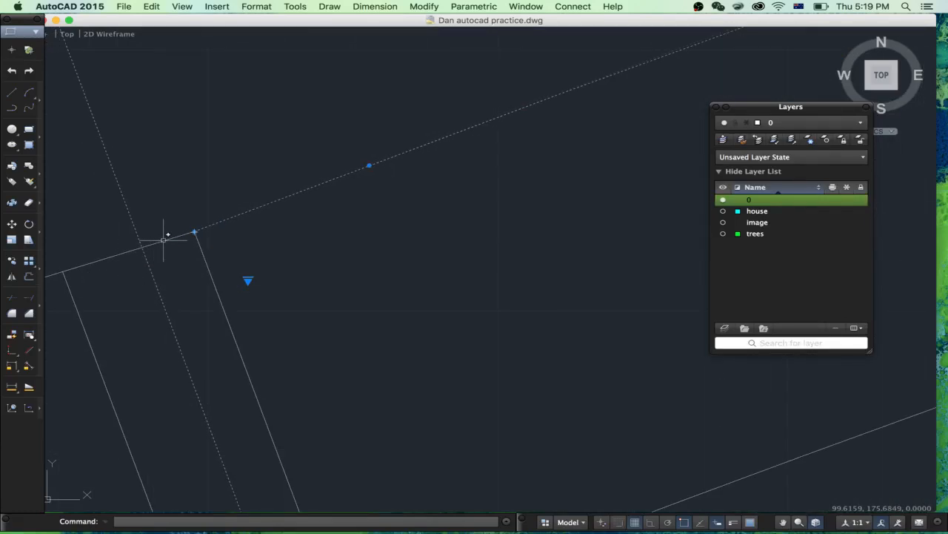
{"action": "scroll", "coordinate": [164, 202], "scroll_direction": "down", "scroll_amount": 5}
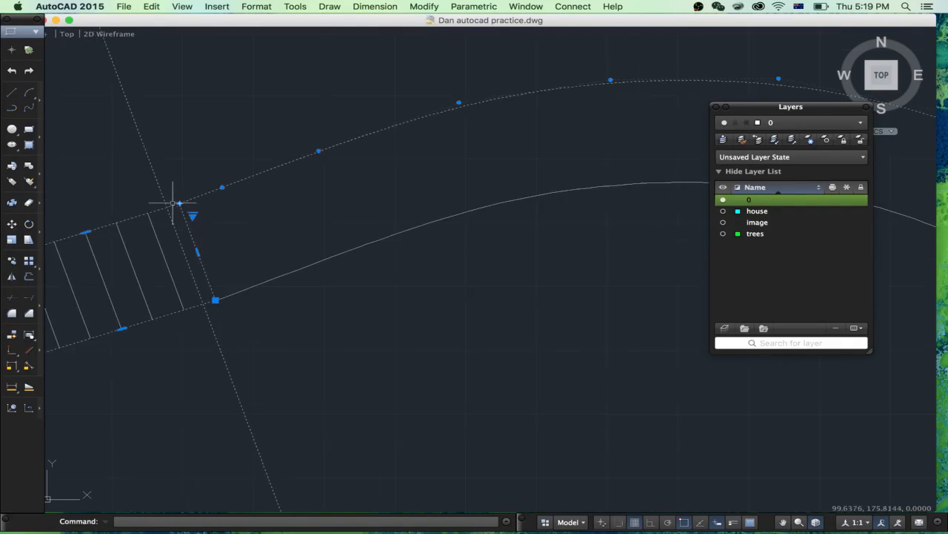
{"action": "scroll", "coordinate": [309, 191], "scroll_direction": "up", "scroll_amount": 4}
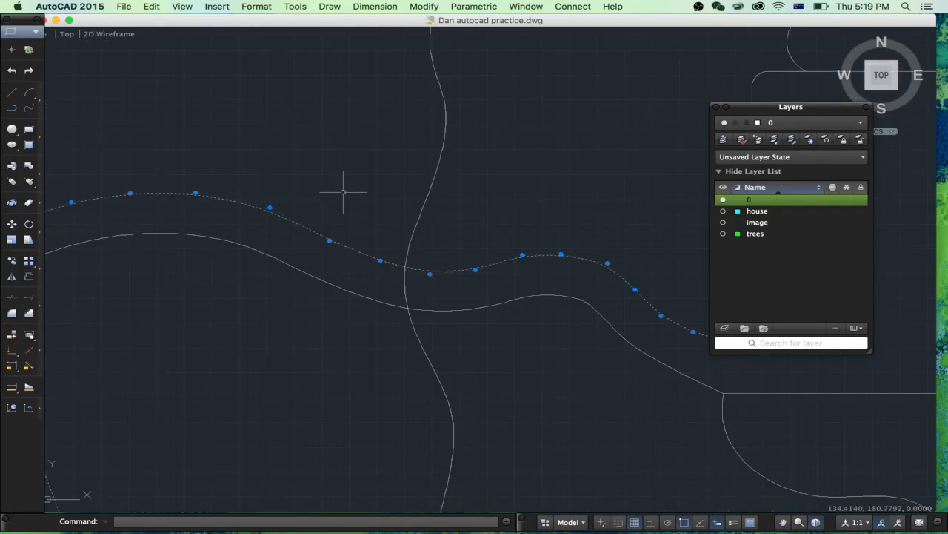
{"action": "left_click", "coordinate": [412, 231]}
{"action": "scroll", "coordinate": [388, 233], "scroll_direction": "down", "scroll_amount": 4}
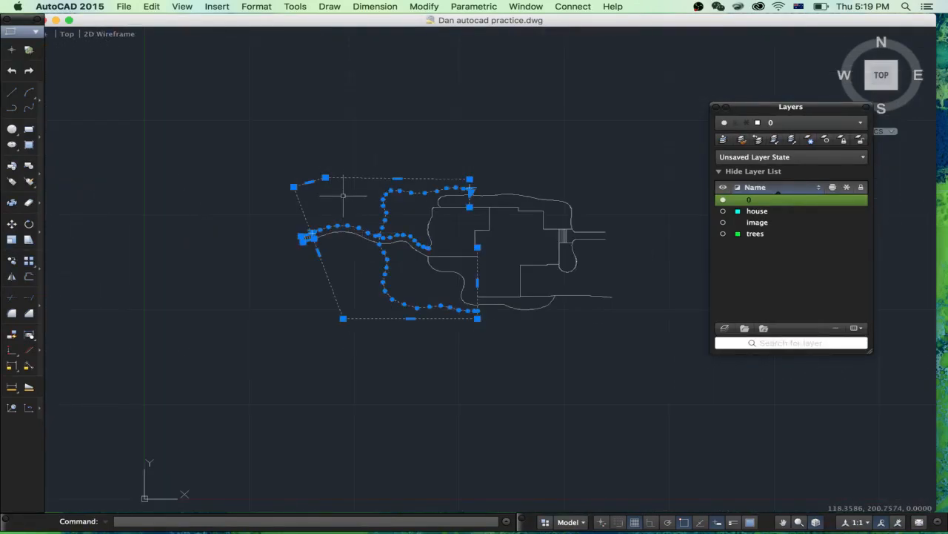
{"action": "scroll", "coordinate": [460, 182], "scroll_direction": "up", "scroll_amount": 4}
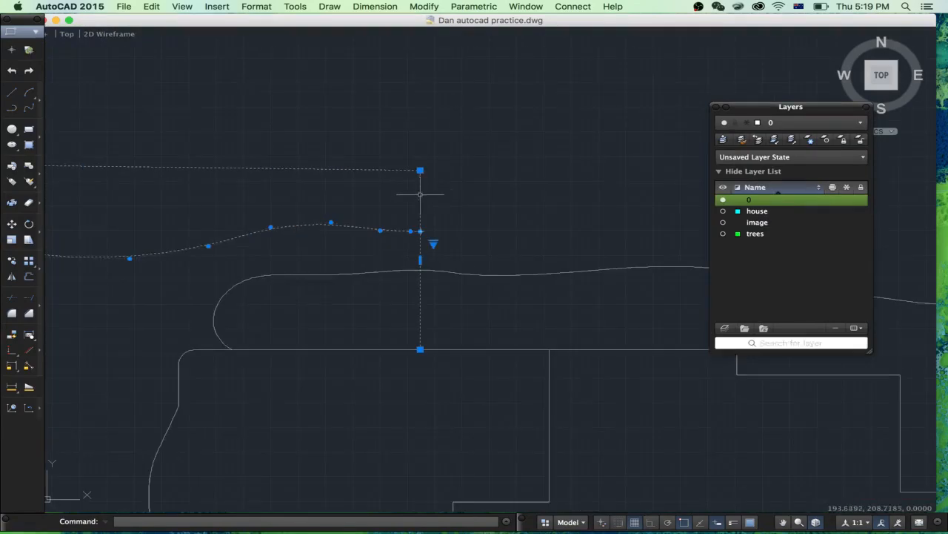
{"action": "scroll", "coordinate": [441, 199], "scroll_direction": "down", "scroll_amount": 4}
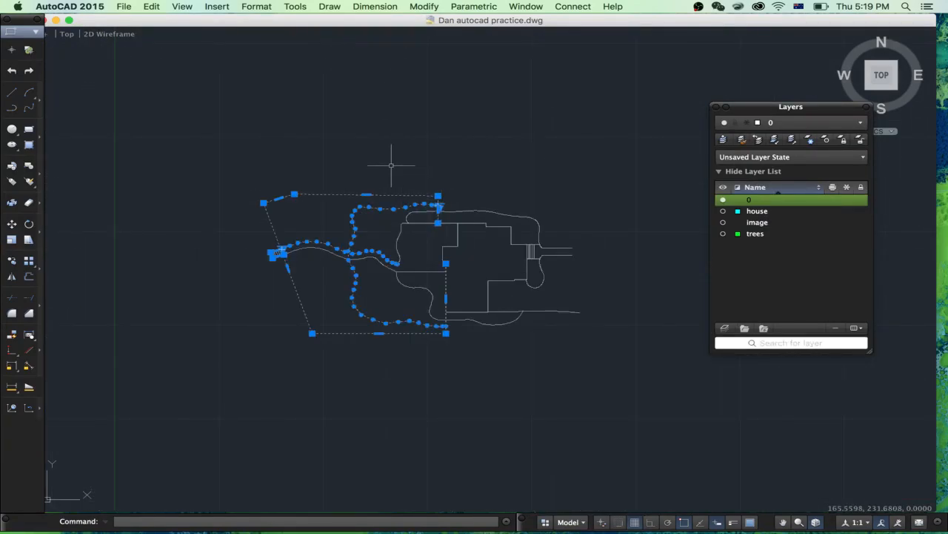
{"action": "scroll", "coordinate": [313, 270], "scroll_direction": "up", "scroll_amount": 5}
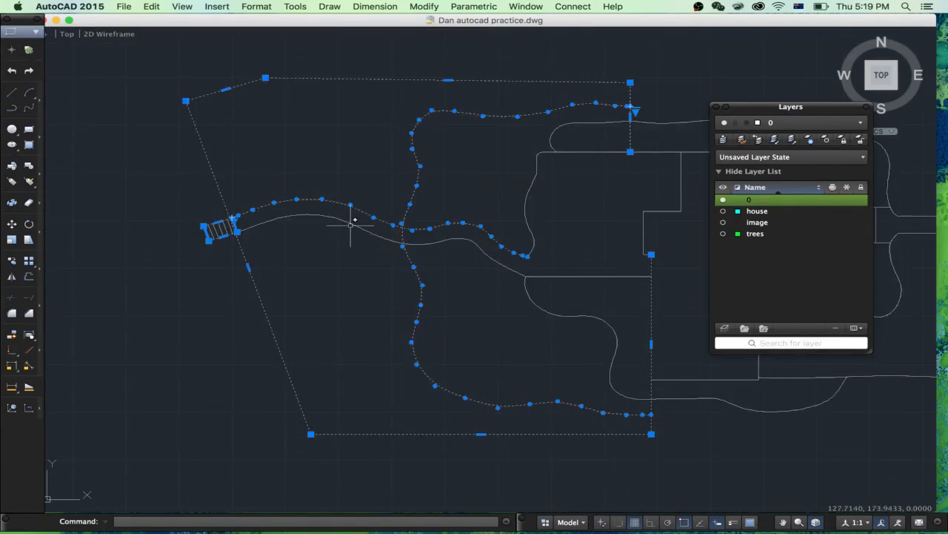
{"action": "left_click", "coordinate": [351, 223]}
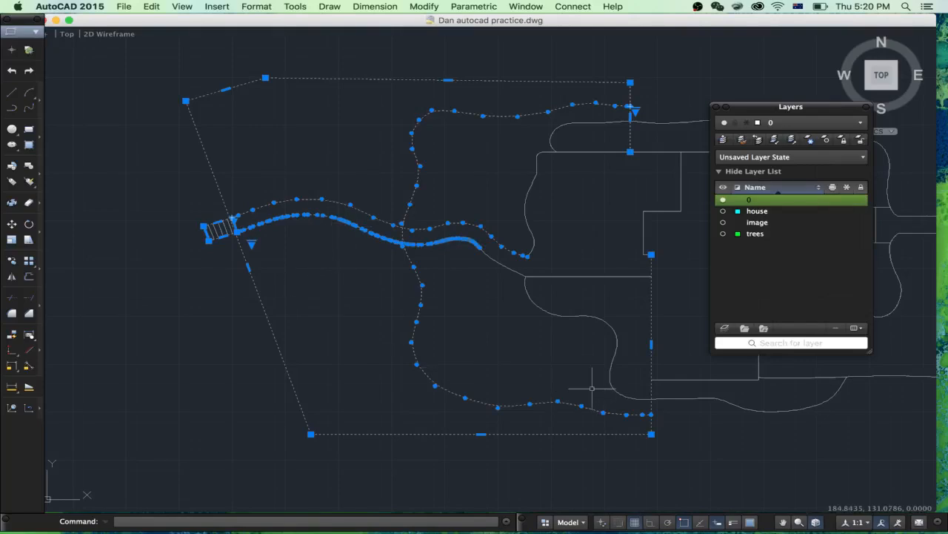
{"action": "scroll", "coordinate": [409, 334], "scroll_direction": "down", "scroll_amount": 5}
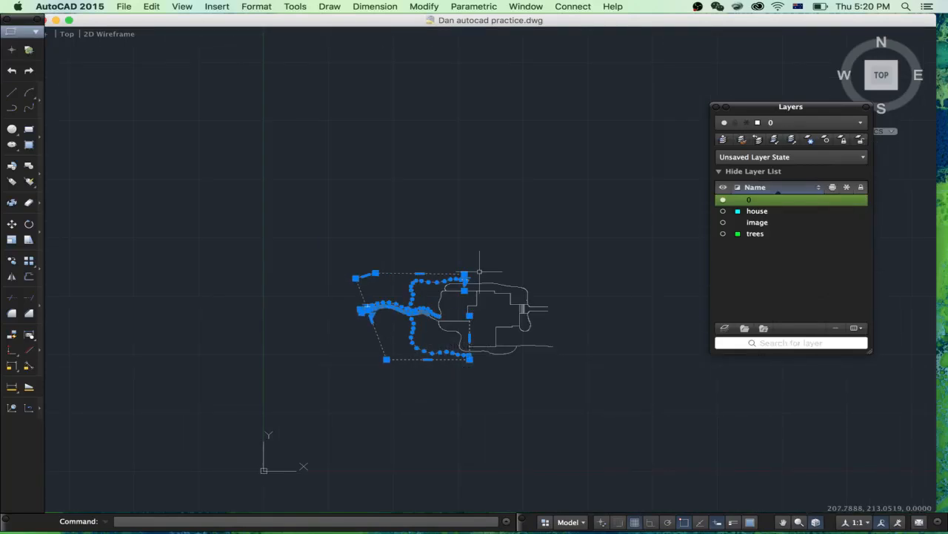
{"action": "key", "text": "super+c"}
{"action": "key", "text": "super+v"}
{"action": "left_click", "coordinate": [395, 214]}
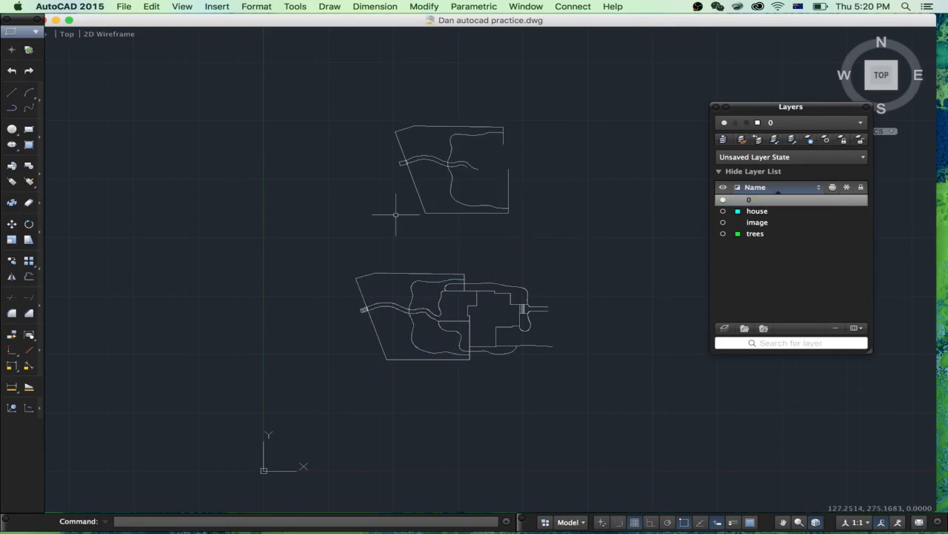
- Examine the pasted copy where the walkway edges meet the step outline at the western boundary line
{"action": "scroll", "coordinate": [470, 142], "scroll_direction": "up", "scroll_amount": 2}
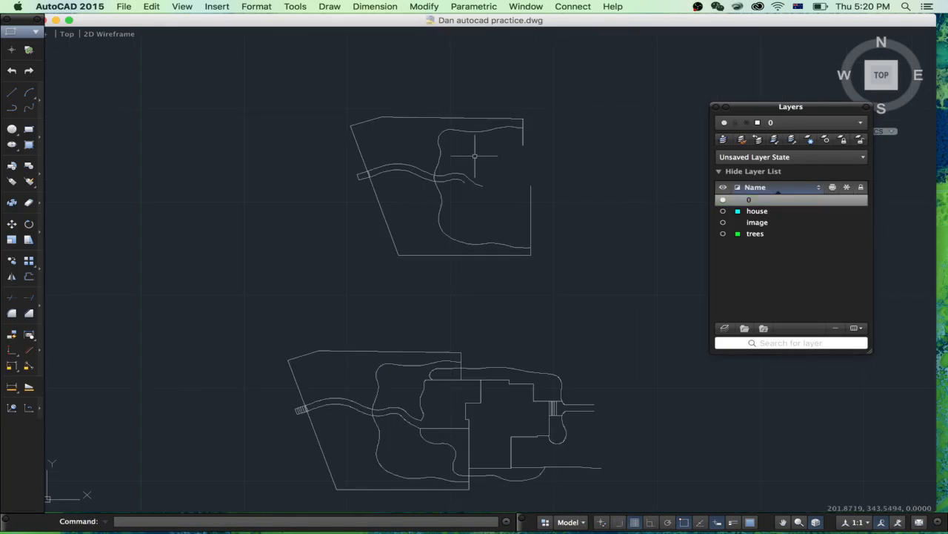
{"action": "scroll", "coordinate": [482, 123], "scroll_direction": "up", "scroll_amount": 2}
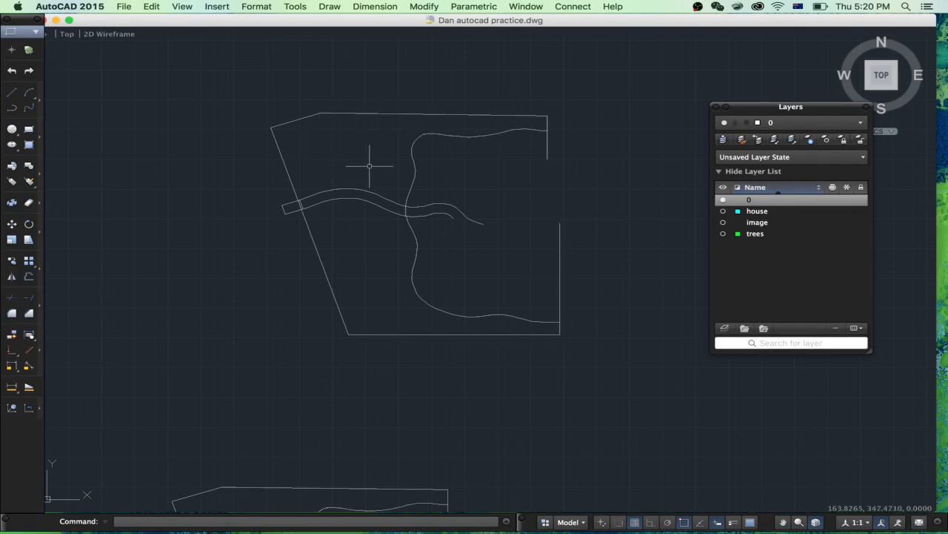
{"action": "scroll", "coordinate": [296, 204], "scroll_direction": "up", "scroll_amount": 5}
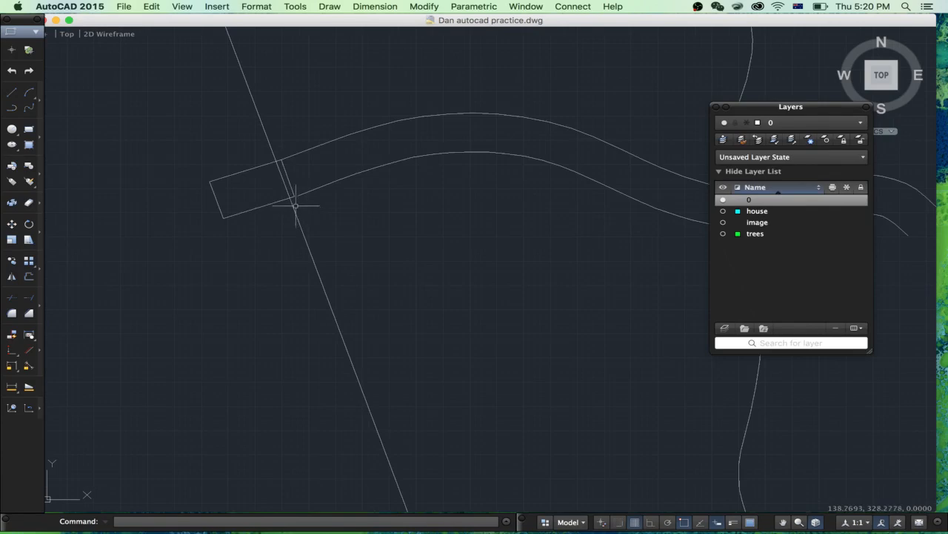
{"action": "scroll", "coordinate": [294, 201], "scroll_direction": "down", "scroll_amount": 8}
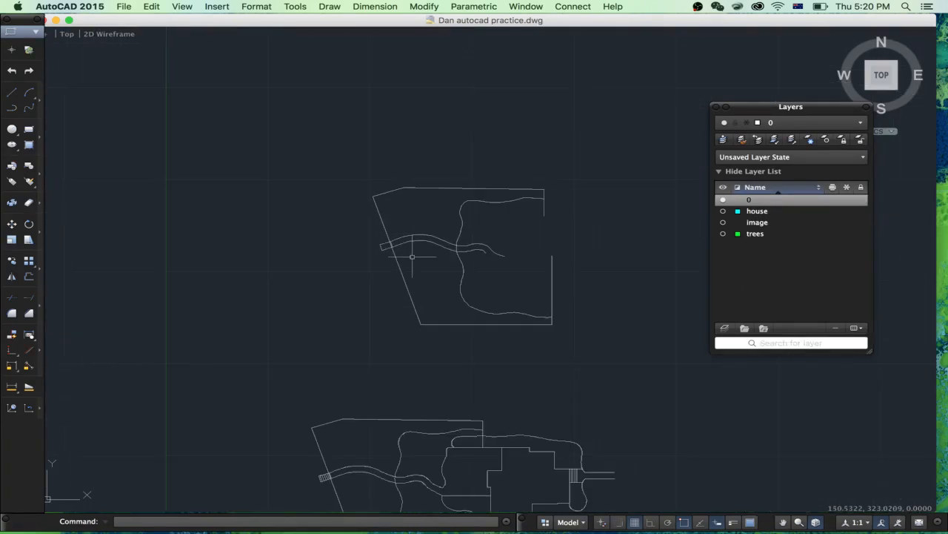
{"action": "scroll", "coordinate": [388, 240], "scroll_direction": "up", "scroll_amount": 6}
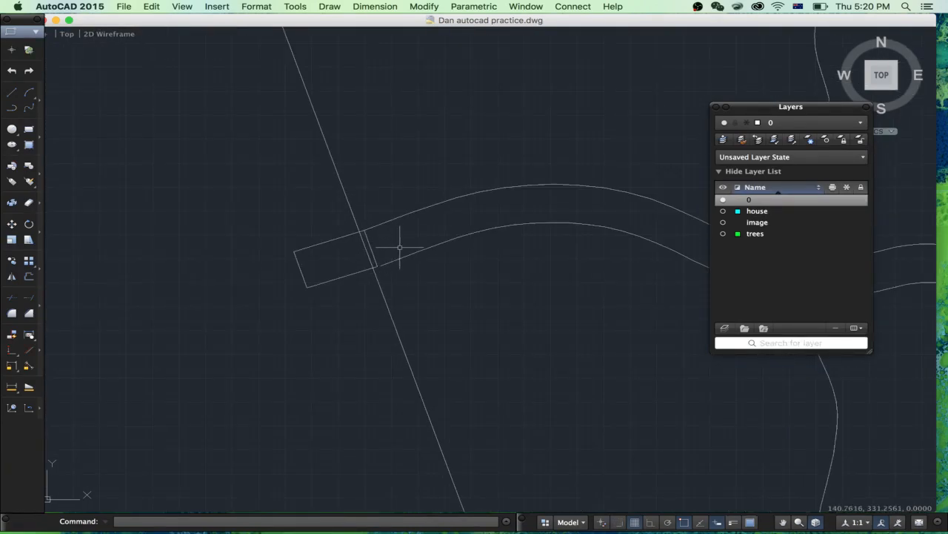
{"action": "scroll", "coordinate": [363, 237], "scroll_direction": "up", "scroll_amount": 3}
{"action": "scroll", "coordinate": [338, 208], "scroll_direction": "up", "scroll_amount": 4}
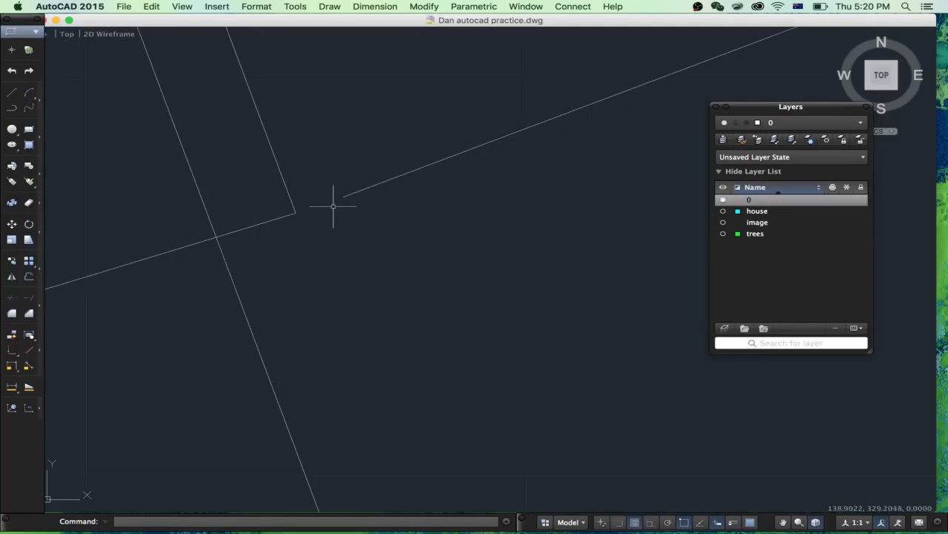